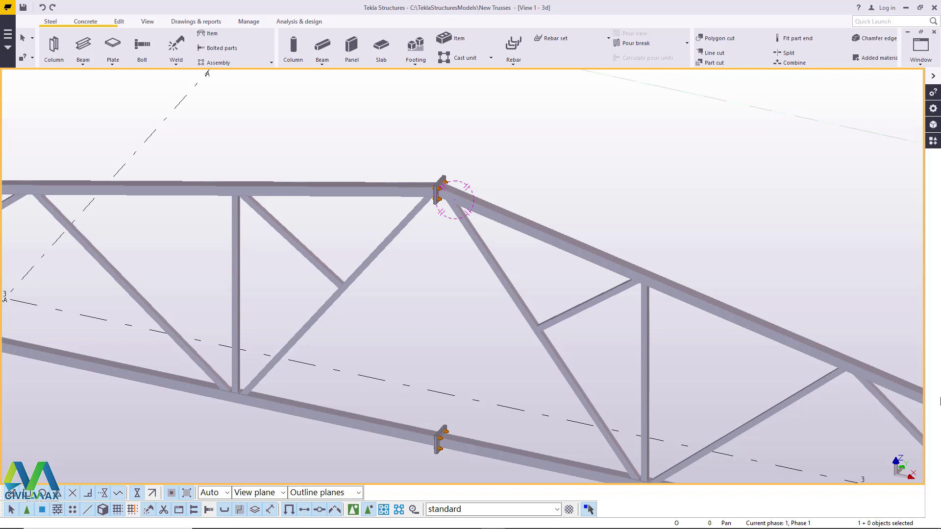
- Examine the truss around its ridge joint in the 3D view, from an angle and from the front
scroll(500, 319, down, 3)
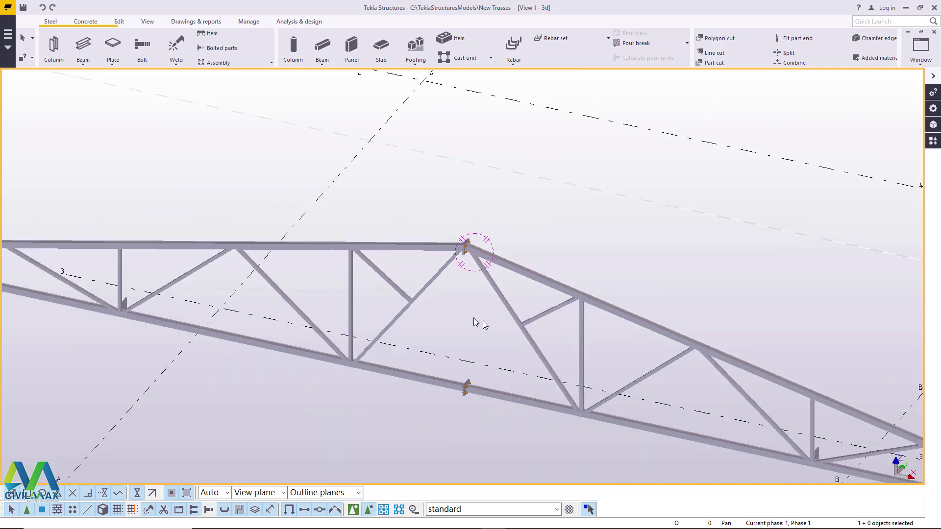
scroll(478, 321, down, 2)
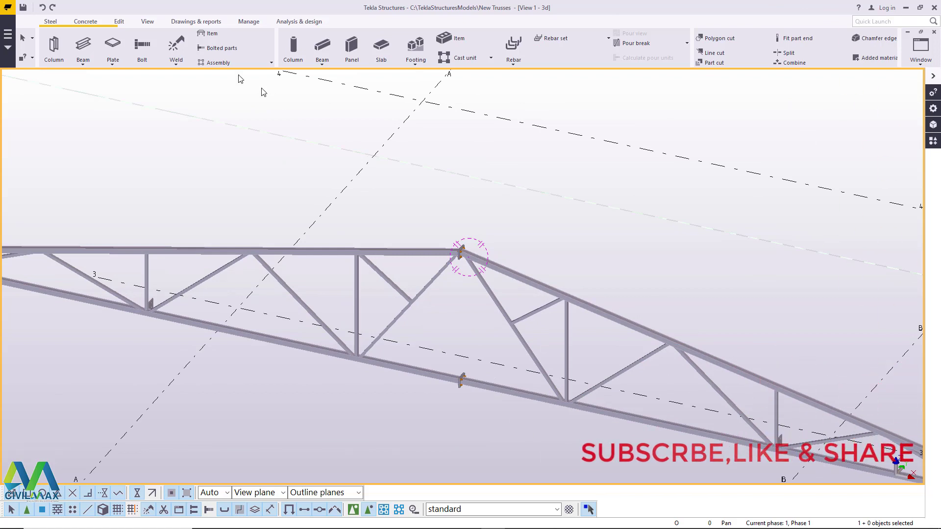
click(147, 22)
click(355, 54)
click(366, 67)
mouse_move(462, 252)
mouse_down()
mouse_move(515, 269)
mouse_move(515, 225)
mouse_up()
right_click(484, 227)
click(504, 233)
ctrl+middle_drag(505, 234, 505, 298)
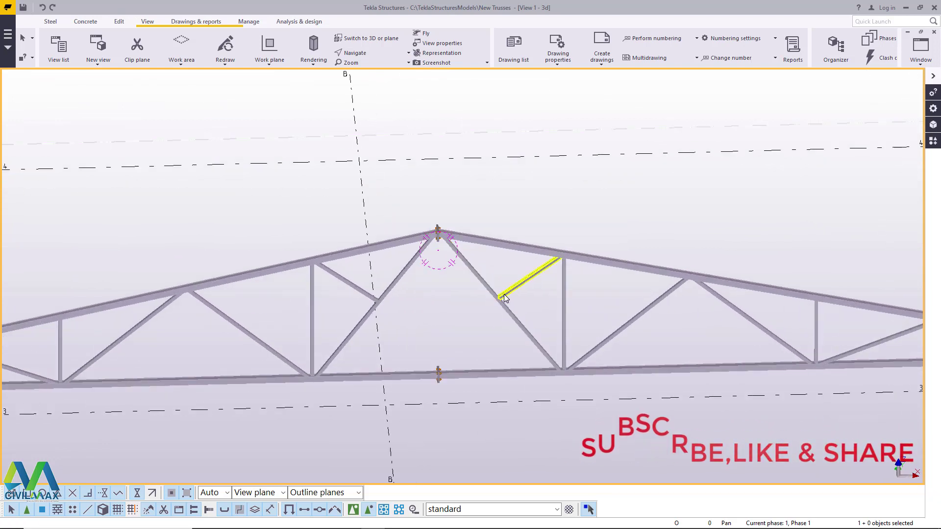
scroll(505, 298, up, 1)
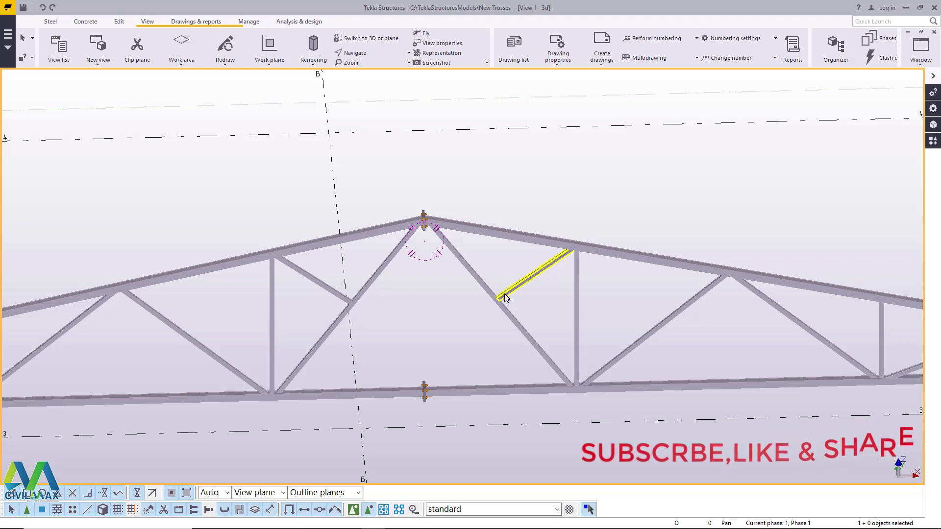
- Window-select the members on each side of the ridge to examine the two truss halves, and clear the selection
click(603, 255)
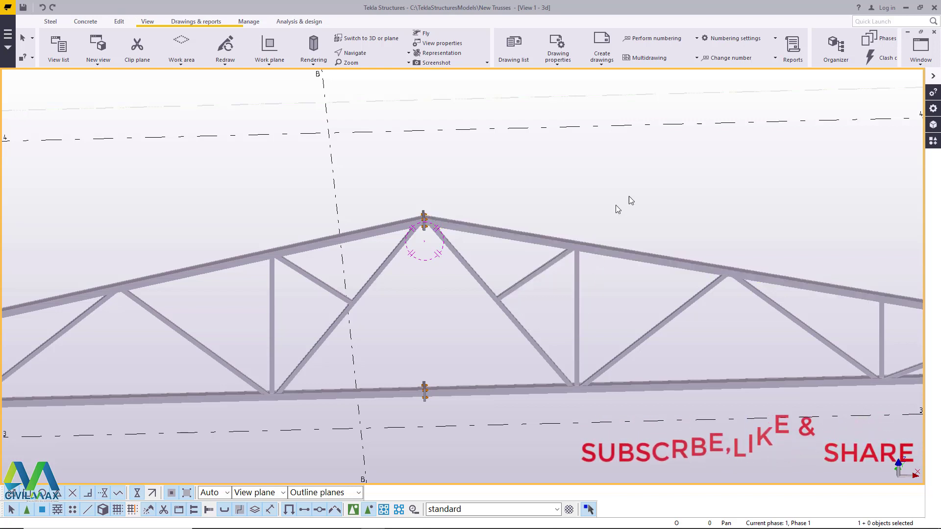
drag(698, 241, 523, 401)
drag(342, 184, 201, 439)
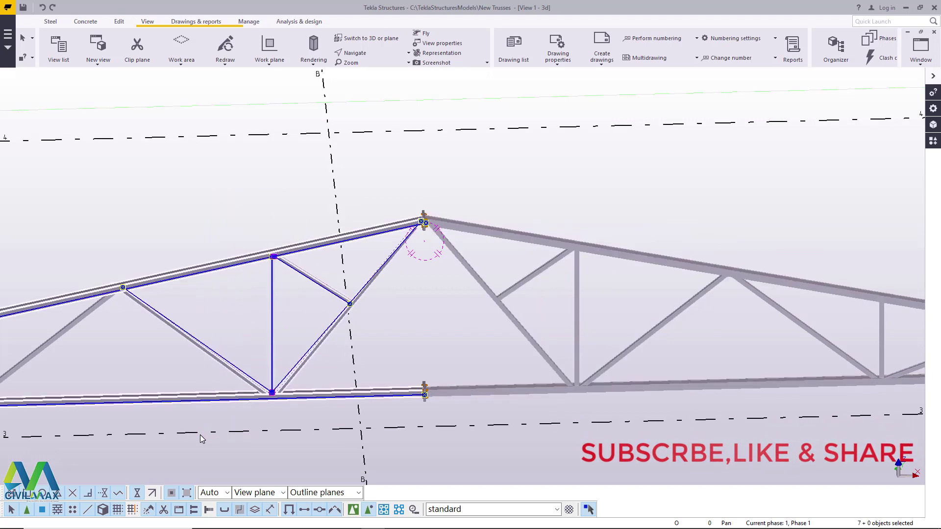
click(558, 182)
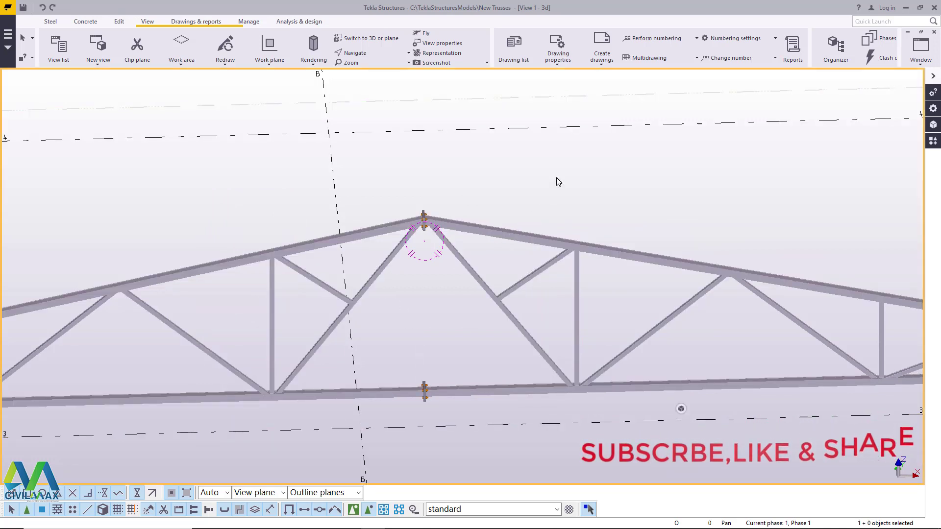
- Select the right truss half as an assembly and examine its parts from the column support to the ridge end plates
click(543, 242)
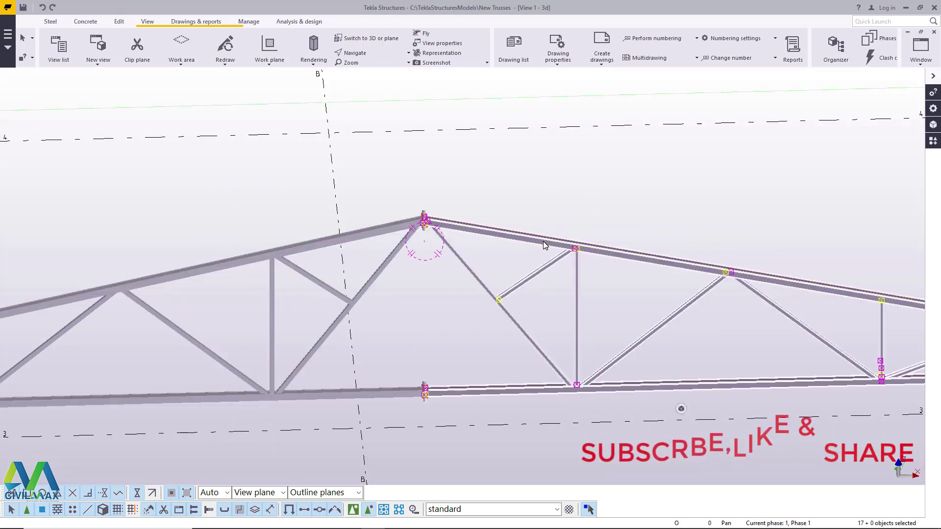
scroll(558, 264, up, 4)
scroll(427, 216, down, 2)
click(356, 53)
click(382, 74)
click(392, 194)
ctrl+middle_drag(388, 195, 514, 315)
scroll(496, 318, up, 3)
scroll(495, 318, down, 6)
scroll(731, 393, up, 4)
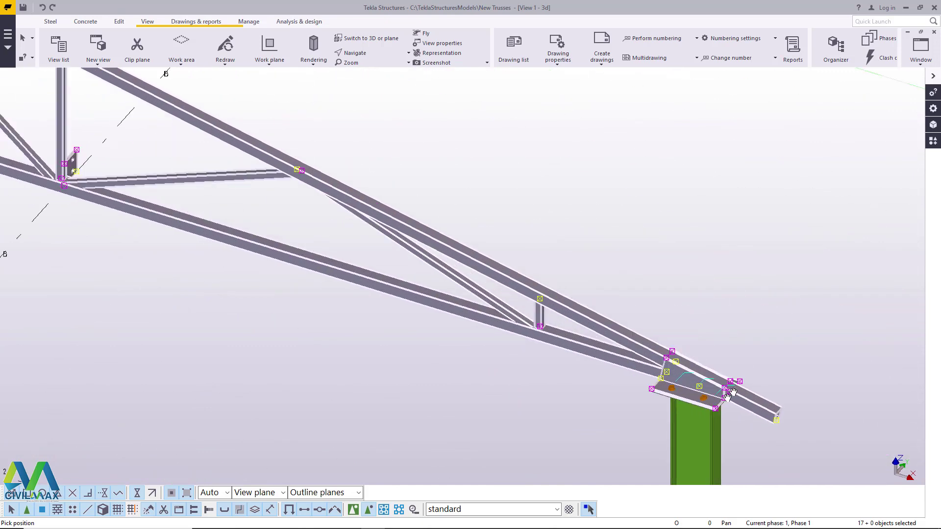
scroll(731, 393, up, 4)
scroll(749, 381, down, 2)
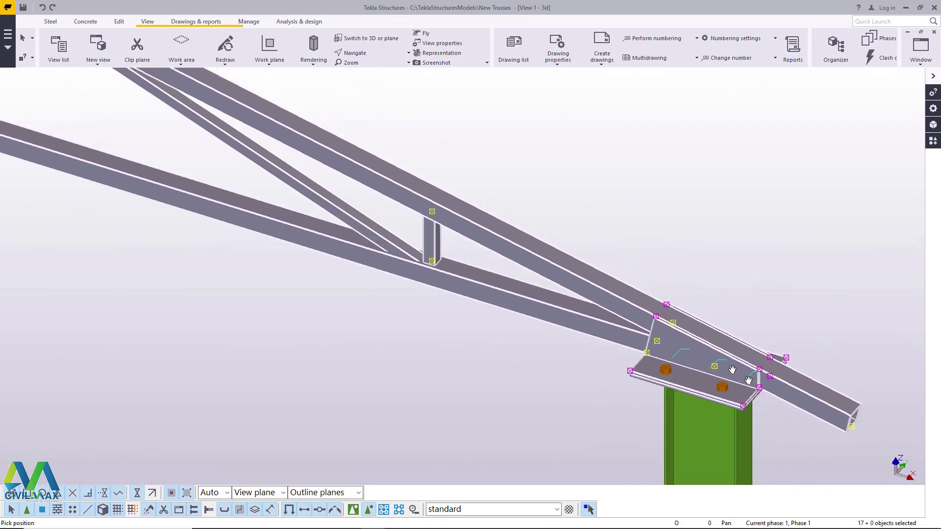
scroll(748, 380, down, 3)
right_click(699, 237)
click(720, 241)
scroll(705, 275, down, 5)
scroll(619, 196, up, 6)
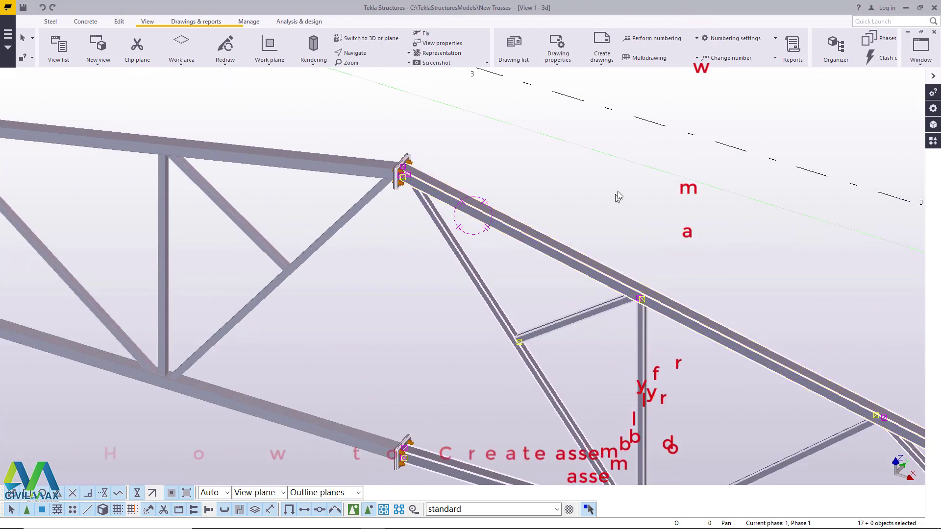
scroll(559, 241, down, 4)
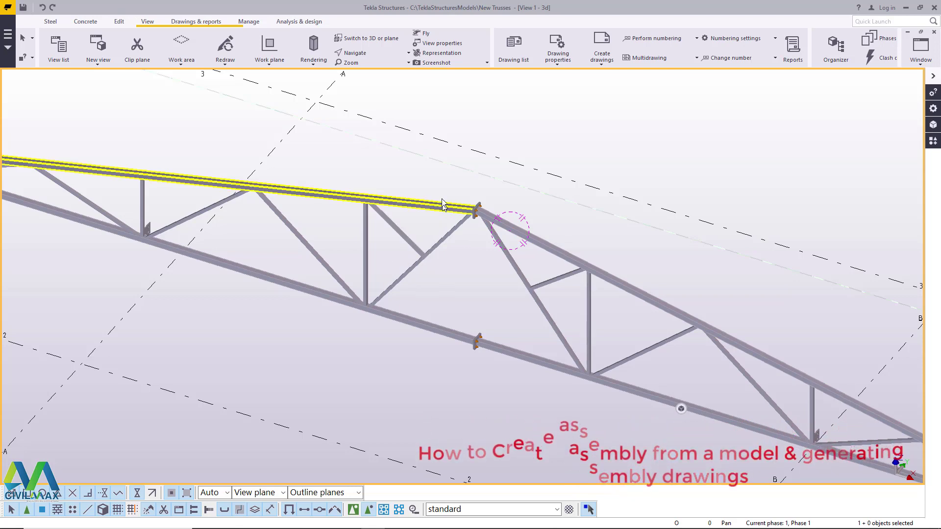
- Select the left truss half as an assembly to examine which members belong to it, and clear the selection
scroll(448, 192, up, 3)
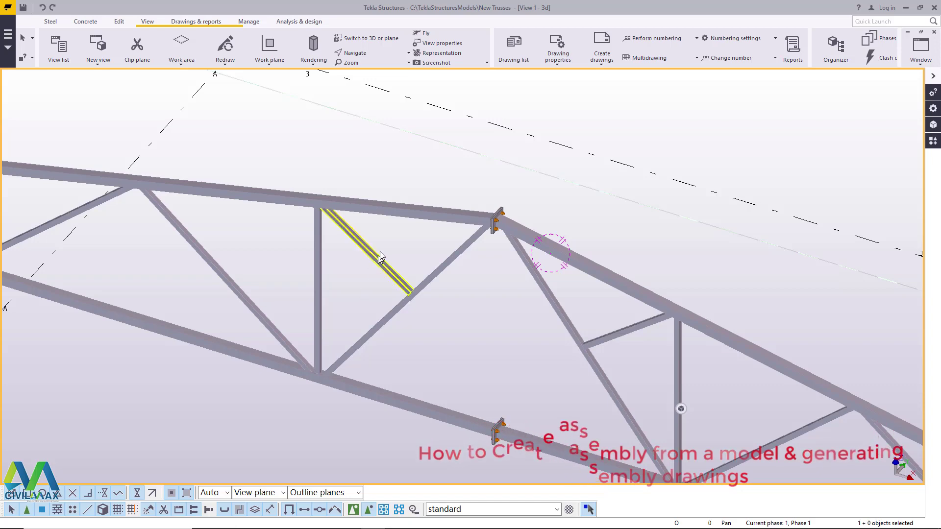
click(376, 207)
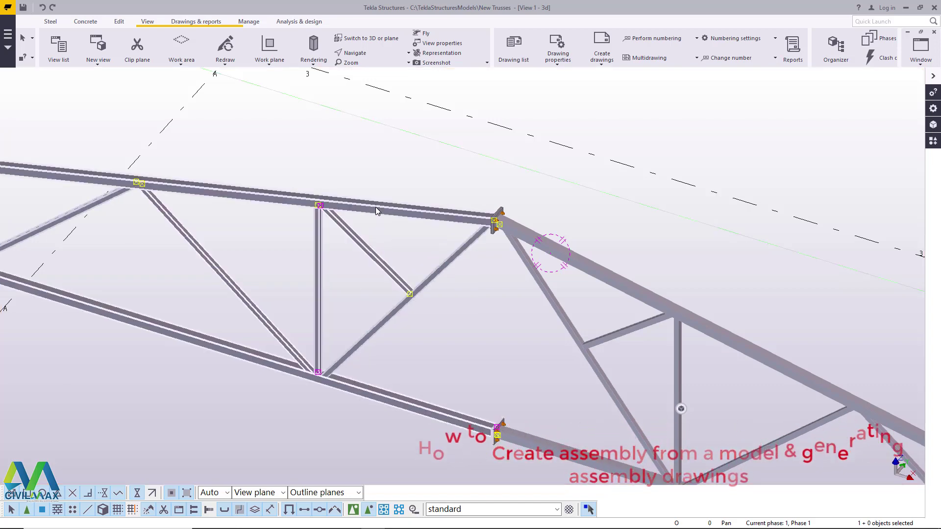
scroll(513, 341, down, 2)
scroll(248, 225, up, 3)
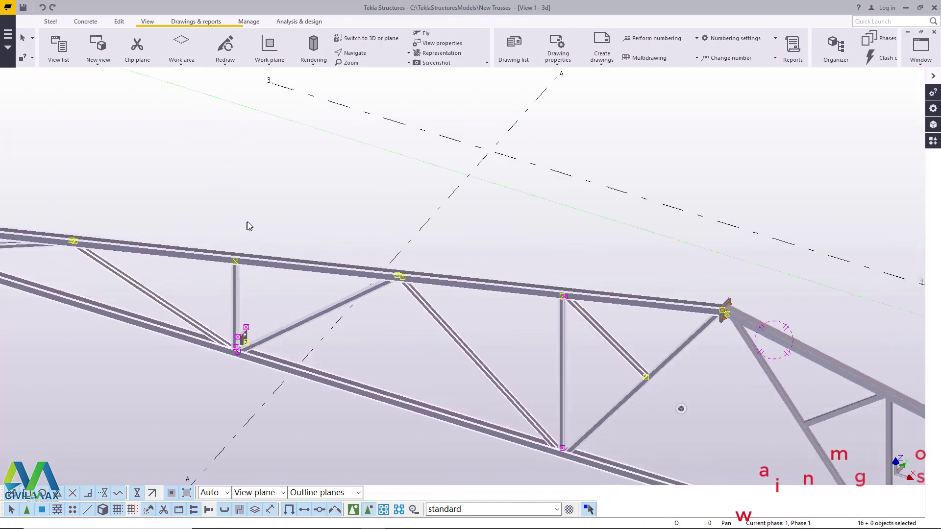
click(295, 191)
scroll(269, 229, down, 2)
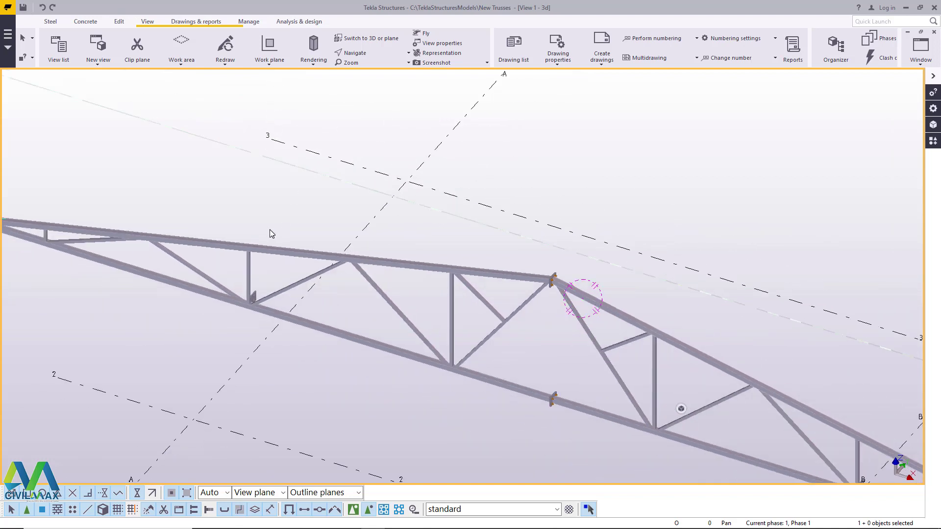
scroll(559, 334, up, 3)
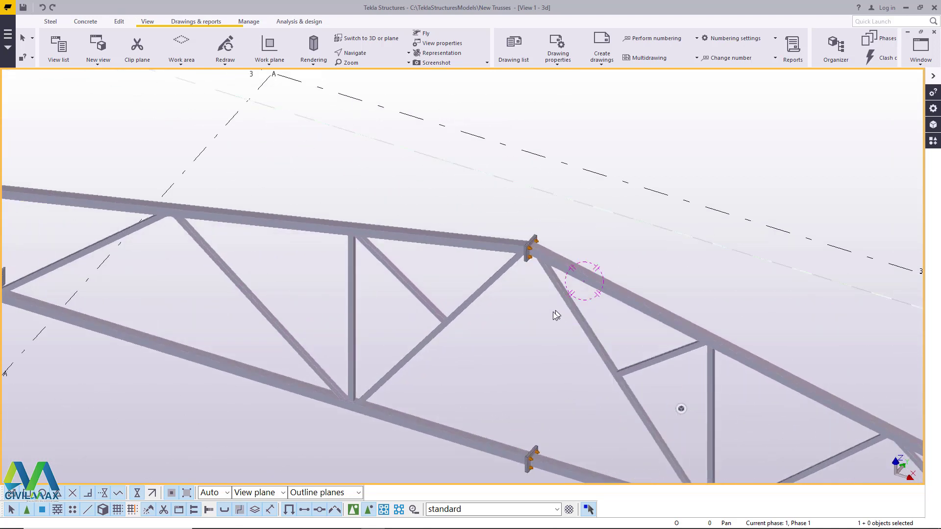
click(479, 293)
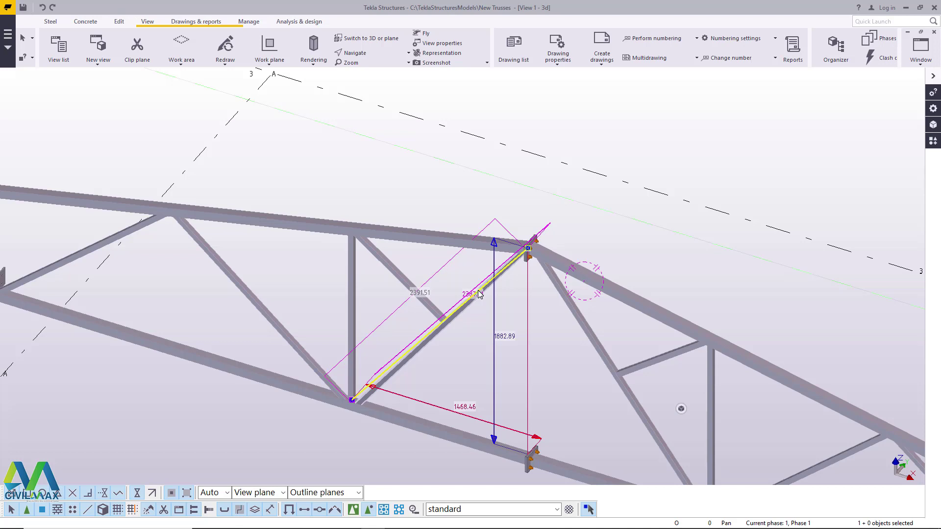
click(441, 189)
click(479, 295)
ctrl+click(413, 230)
ctrl+click(388, 267)
ctrl+click(352, 295)
ctrl+click(133, 229)
ctrl+click(294, 390)
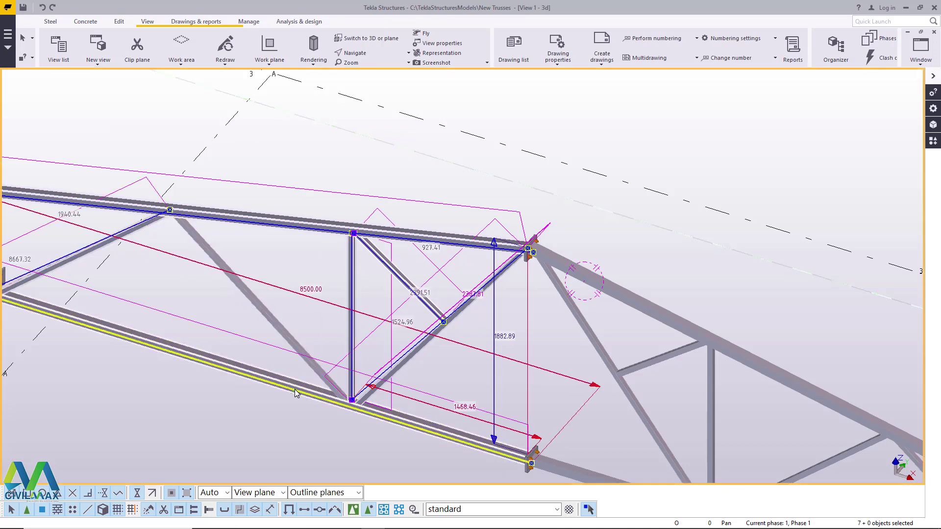
- Select the left truss half's bottom chord together with its end plate at the bolted splice below the ridge
scroll(492, 463, up, 4)
scroll(495, 458, up, 5)
click(529, 433)
scroll(539, 422, down, 6)
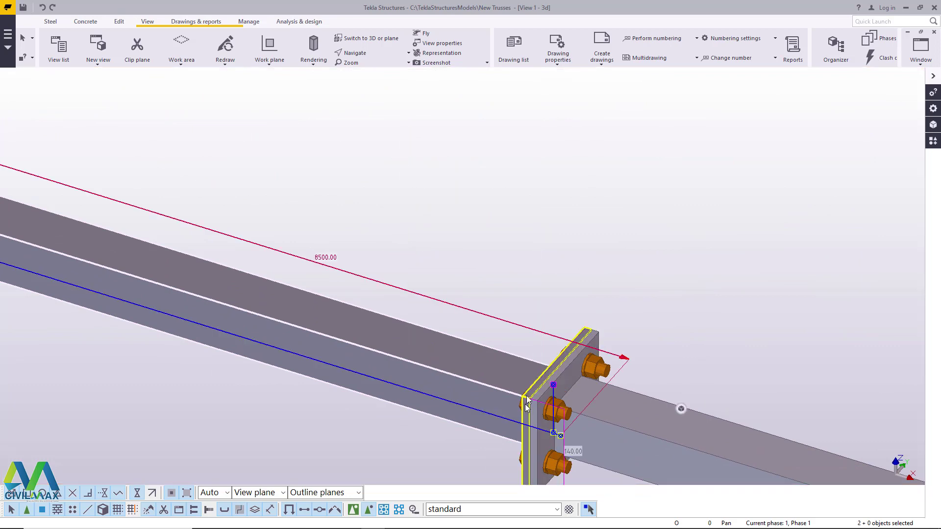
ctrl+click(615, 394)
scroll(617, 398, down, 3)
scroll(553, 265, up, 5)
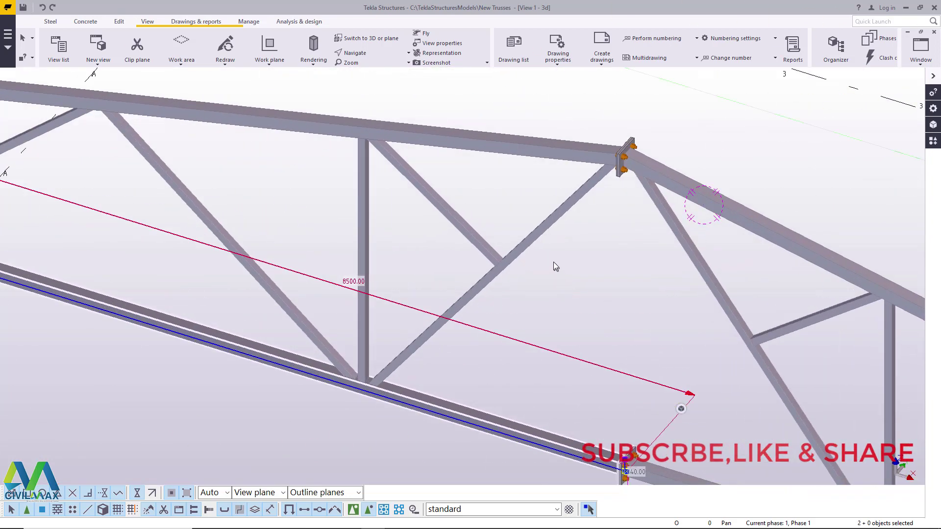
- Add the ridge diagonal, the short brace, the top chord and the adjacent vertical of the left half to the selection
ctrl+click(541, 232)
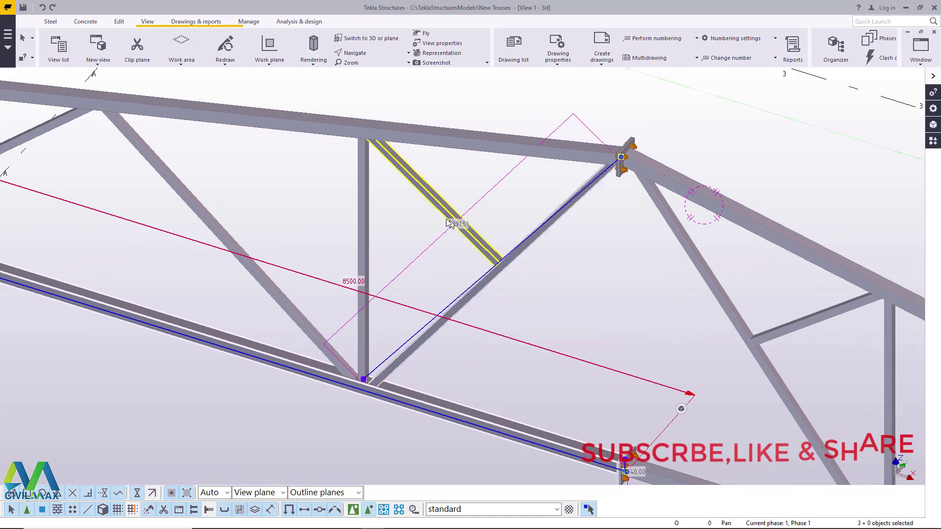
ctrl+click(447, 216)
ctrl+click(431, 141)
ctrl+click(364, 191)
- Add the top chord's ridge end plate and the next two web diagonals toward the column to the selection
scroll(625, 156, up, 5)
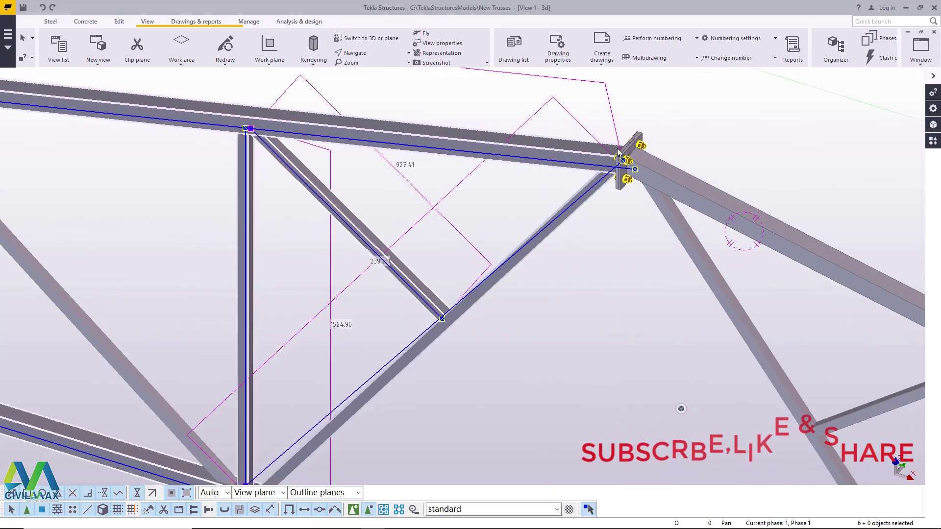
ctrl+click(629, 157)
scroll(629, 156, down, 6)
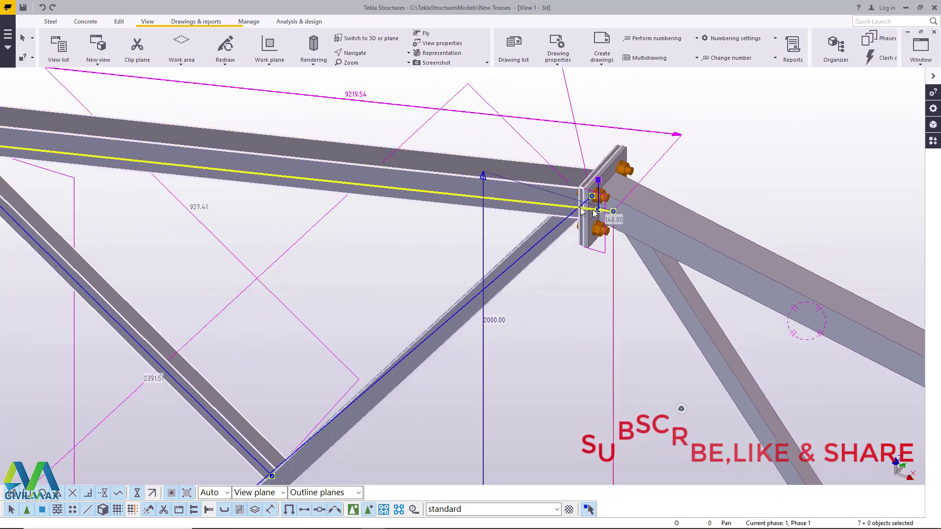
scroll(343, 216, down, 3)
ctrl+click(294, 184)
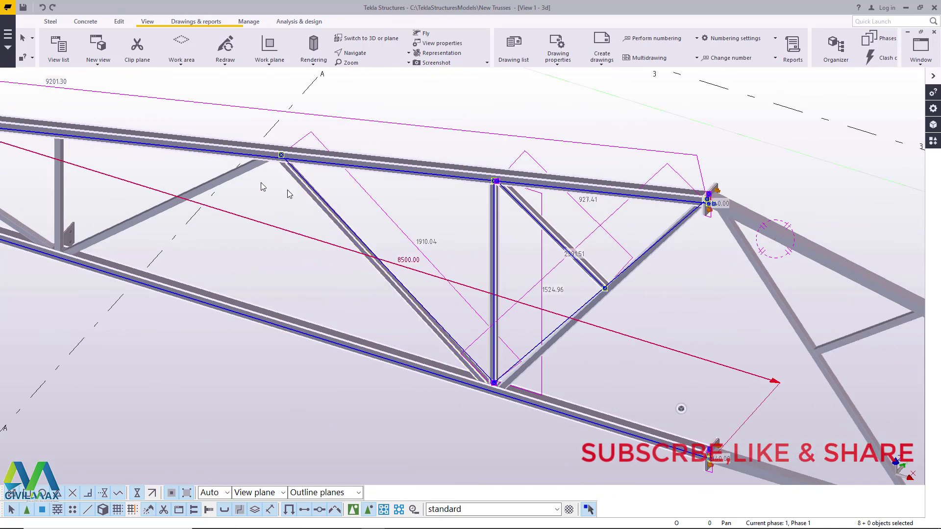
ctrl+click(252, 169)
- Add the small connection plate, the middle vertical and the remaining two diagonals toward the column to the selection
scroll(273, 220, up, 3)
scroll(273, 220, up, 3)
ctrl+click(201, 259)
ctrl+click(189, 221)
ctrl+click(105, 230)
scroll(431, 325, down, 6)
scroll(49, 207, up, 6)
ctrl+click(76, 222)
- Add the short vertical near the column and both gusset plates at the column support to the selection
scroll(147, 235, down, 6)
scroll(231, 264, up, 6)
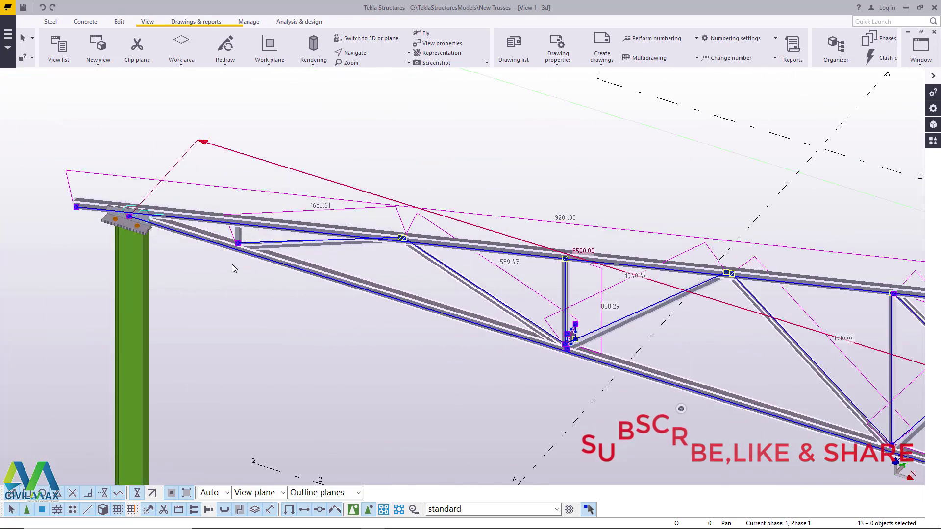
scroll(282, 280, down, 6)
scroll(197, 234, up, 6)
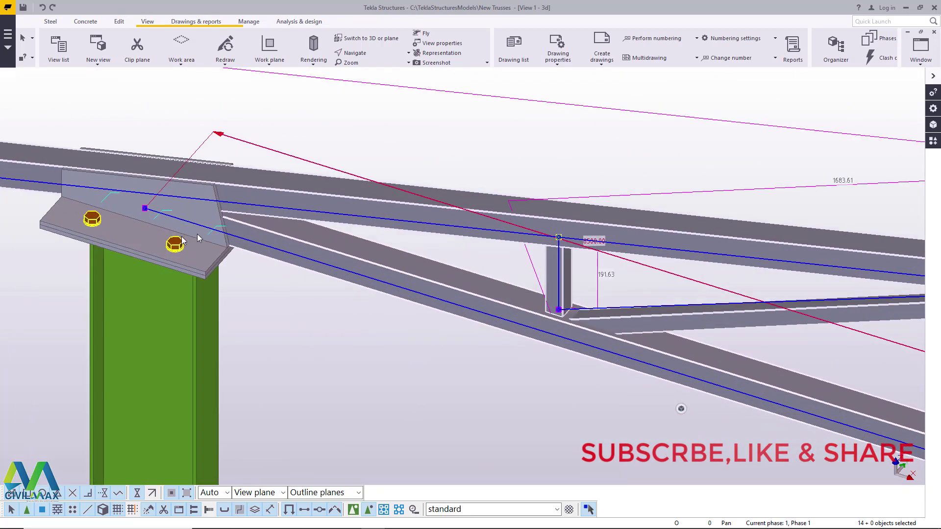
ctrl+click(217, 212)
ctrl+click(233, 154)
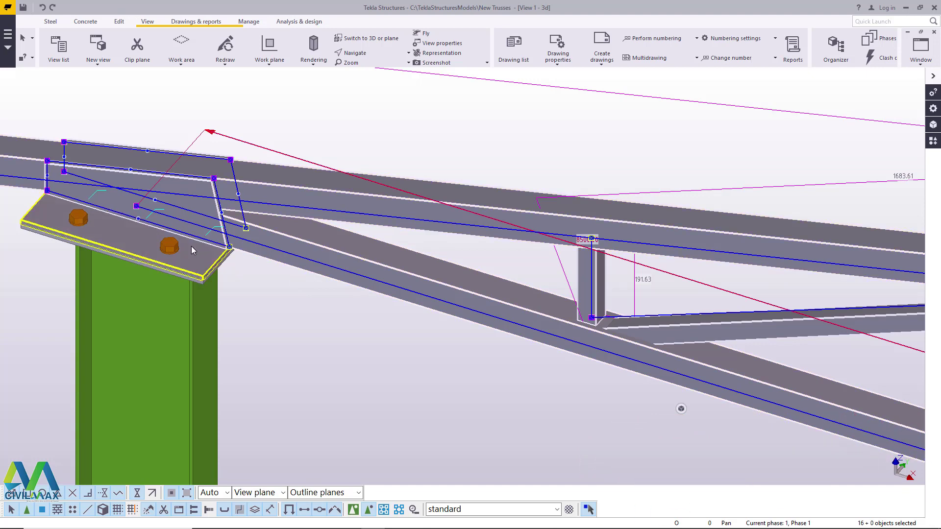
- Add the selected truss parts to the assembly of the bearing plate on top of the column, and clear the selection
right_click(367, 259)
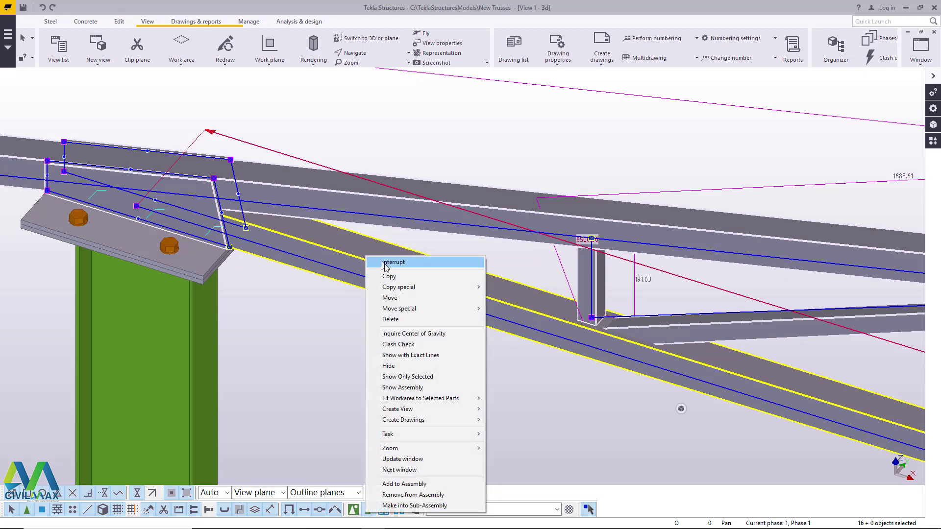
click(411, 485)
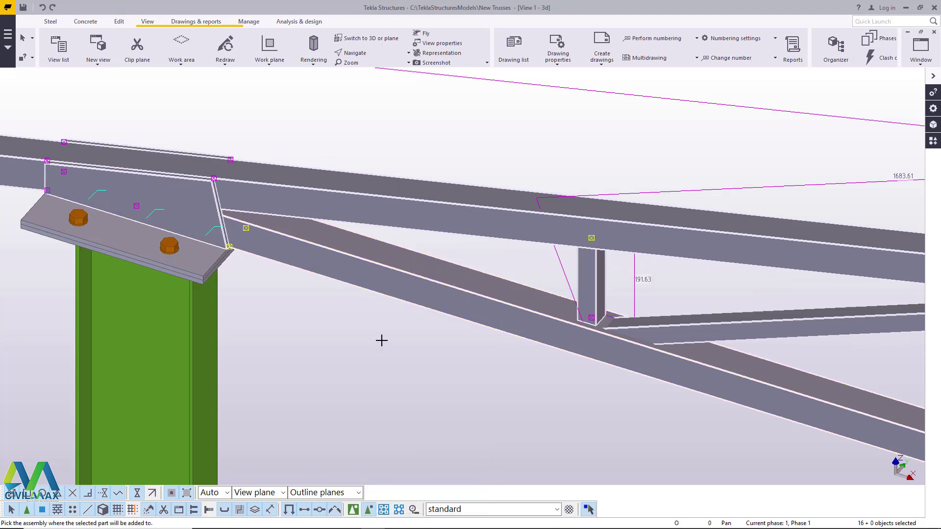
click(202, 255)
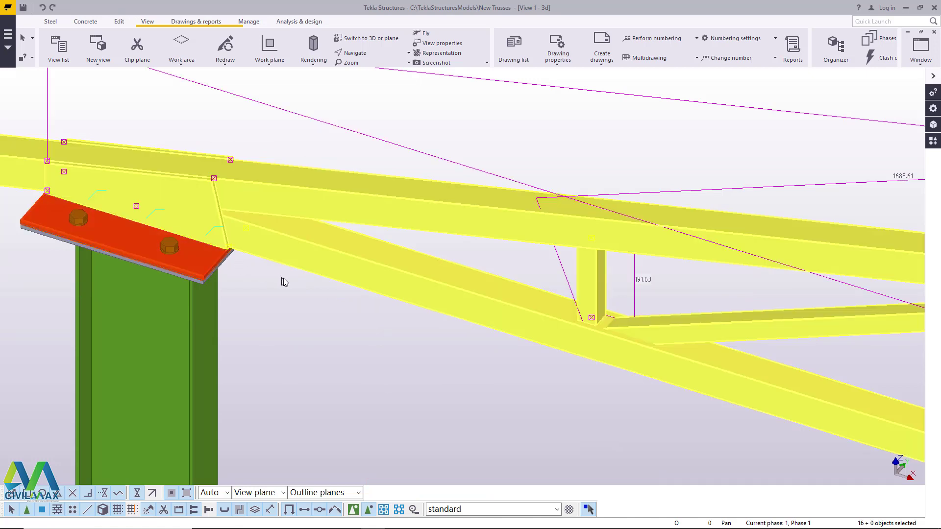
click(314, 313)
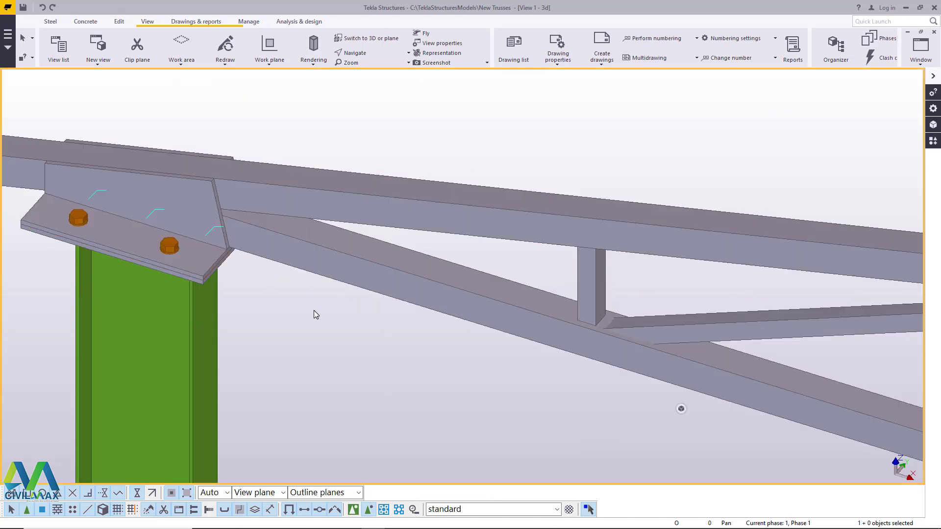
- Select the left truss half as an assembly and check its parts from the column support to the ridge end plate
scroll(168, 271, down, 5)
click(169, 272)
scroll(172, 275, down, 2)
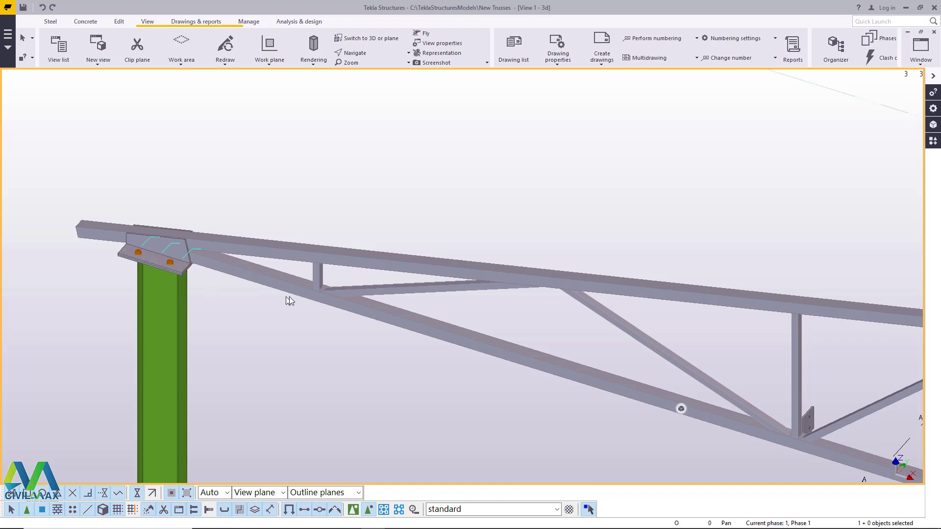
click(344, 300)
scroll(118, 281, down, 5)
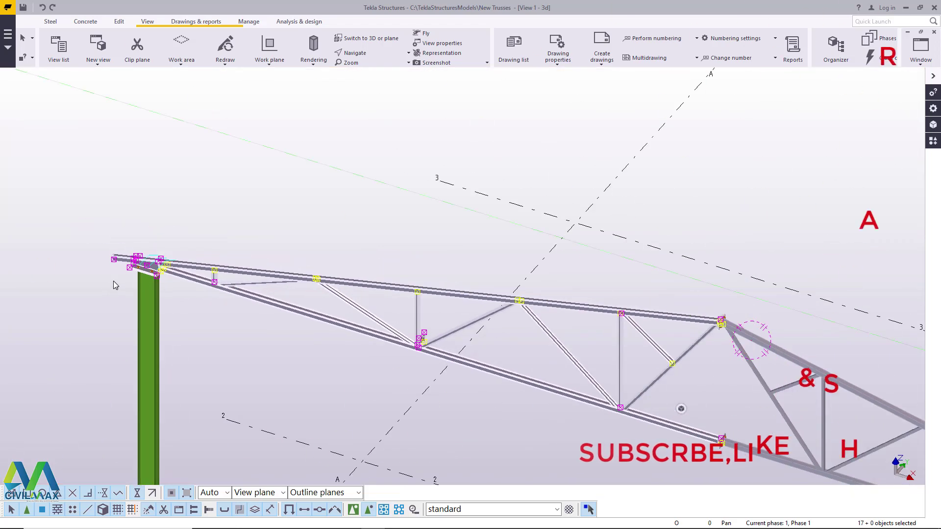
scroll(560, 280, up, 10)
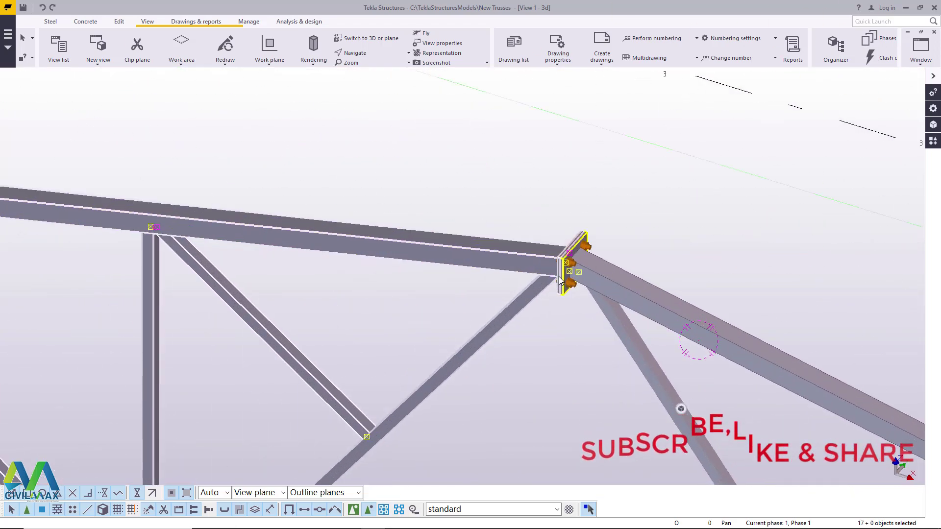
- Examine both truss halves as assemblies from the ridge connection to the far column support, including the far half's top chord
scroll(561, 280, down, 8)
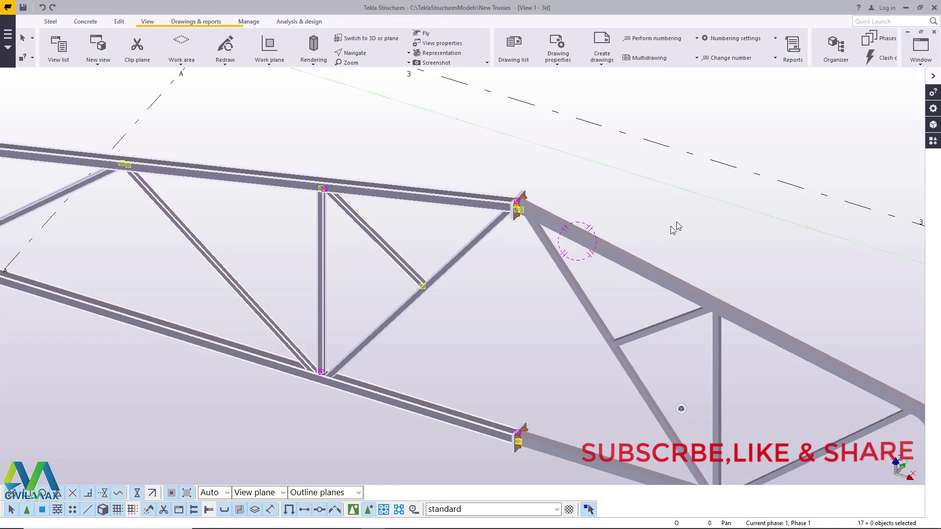
scroll(612, 290, down, 5)
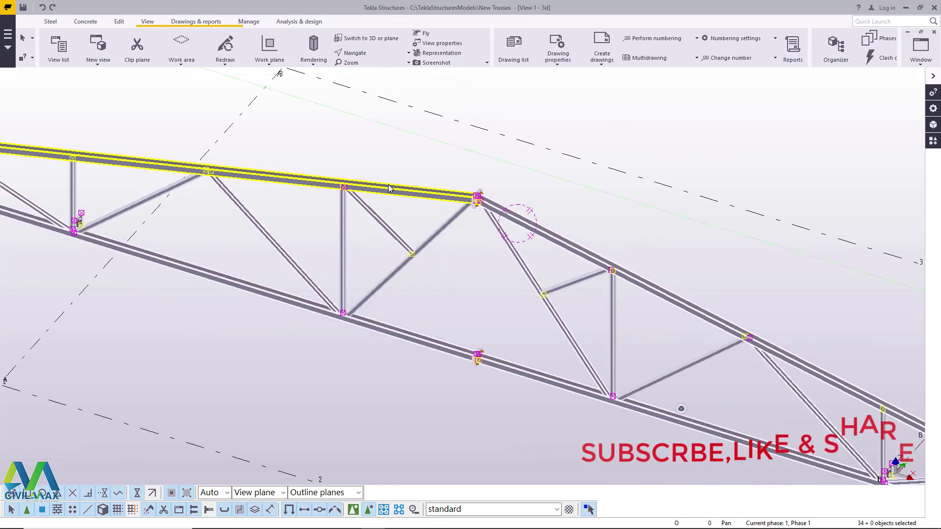
scroll(779, 379, up, 5)
scroll(756, 400, down, 3)
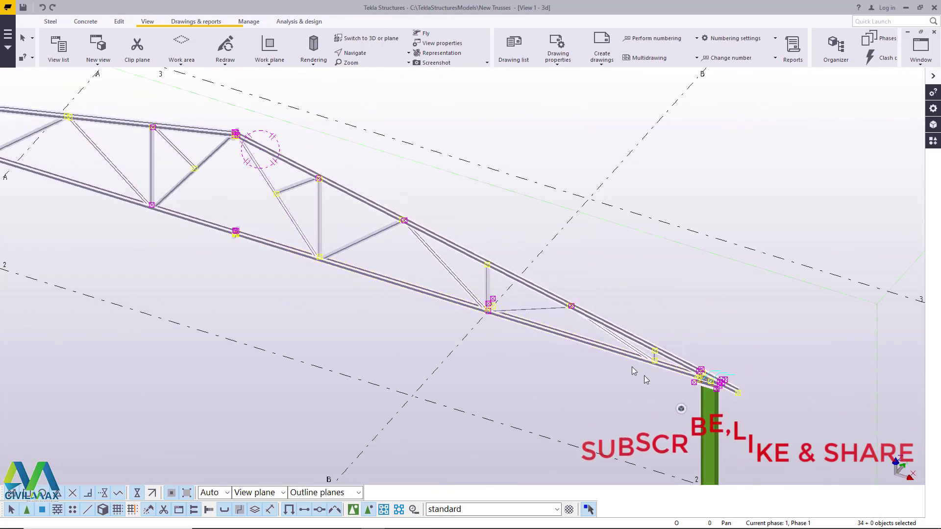
scroll(757, 400, down, 3)
click(703, 263)
scroll(703, 263, up, 2)
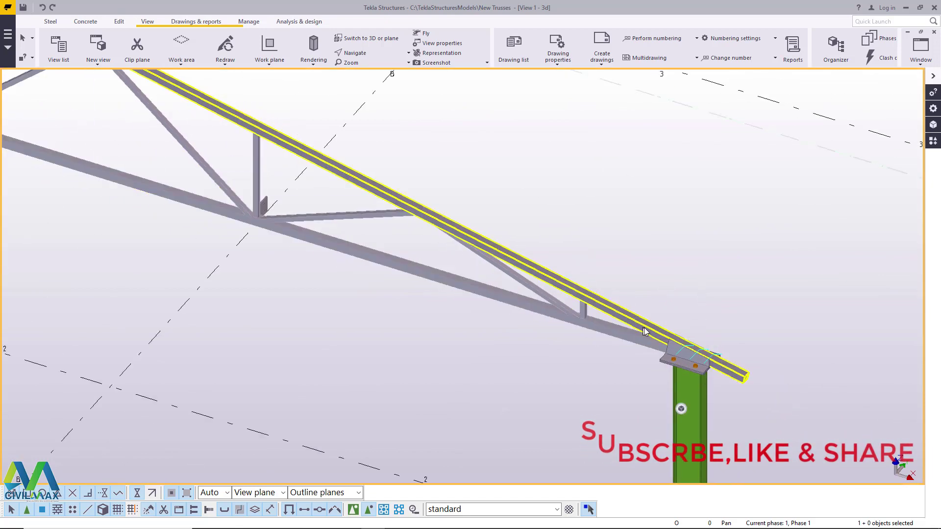
scroll(530, 213, down, 2)
scroll(530, 213, up, 3)
- Rotate the model near the ridge connection to inspect the truss and its end plates from the opposite side
click(408, 53)
click(363, 74)
scroll(248, 147, down, 1)
scroll(248, 147, up, 6)
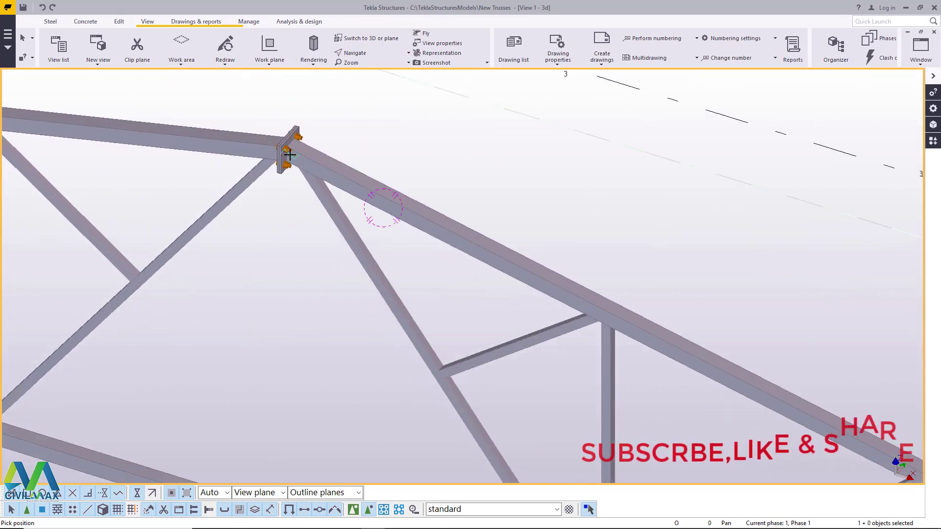
scroll(301, 164, down, 2)
ctrl+middle_drag(300, 164, 397, 130)
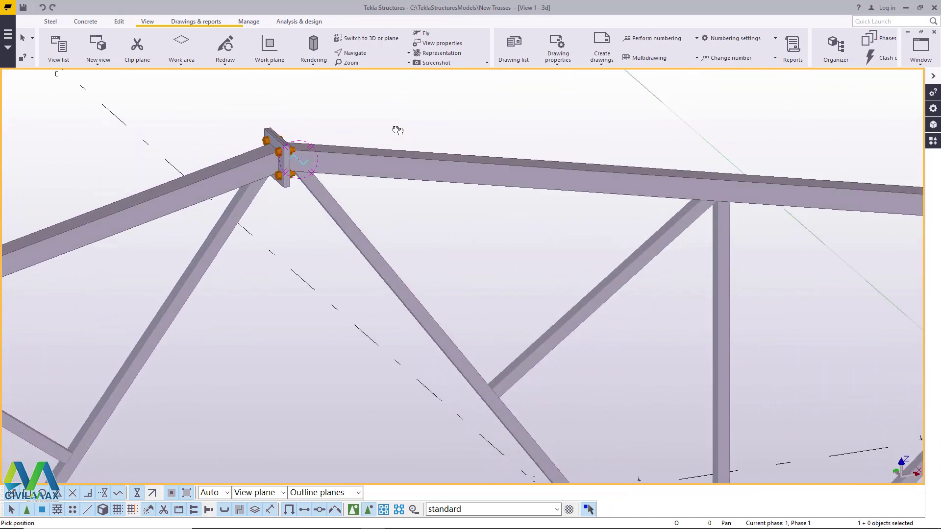
scroll(333, 109, up, 2)
ctrl+middle_drag(332, 109, 297, 170)
scroll(308, 192, down, 3)
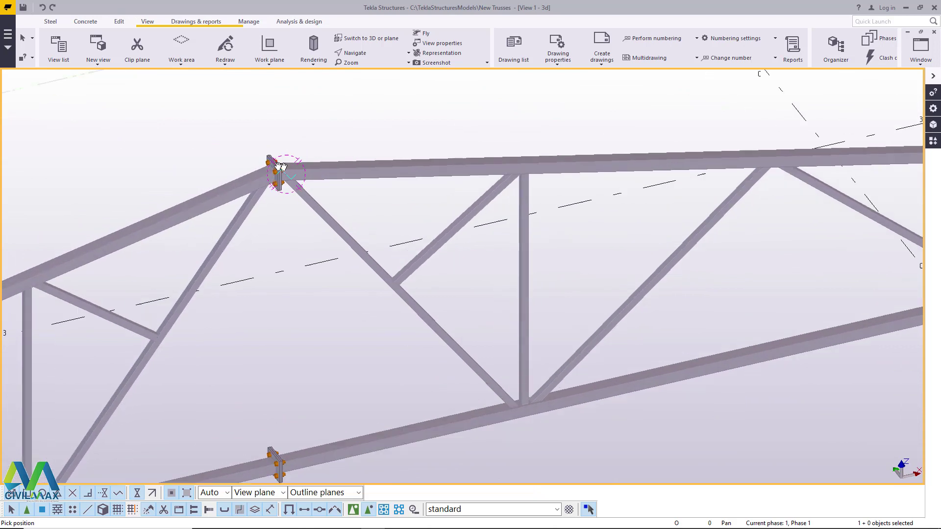
scroll(296, 170, up, 4)
scroll(390, 188, down, 2)
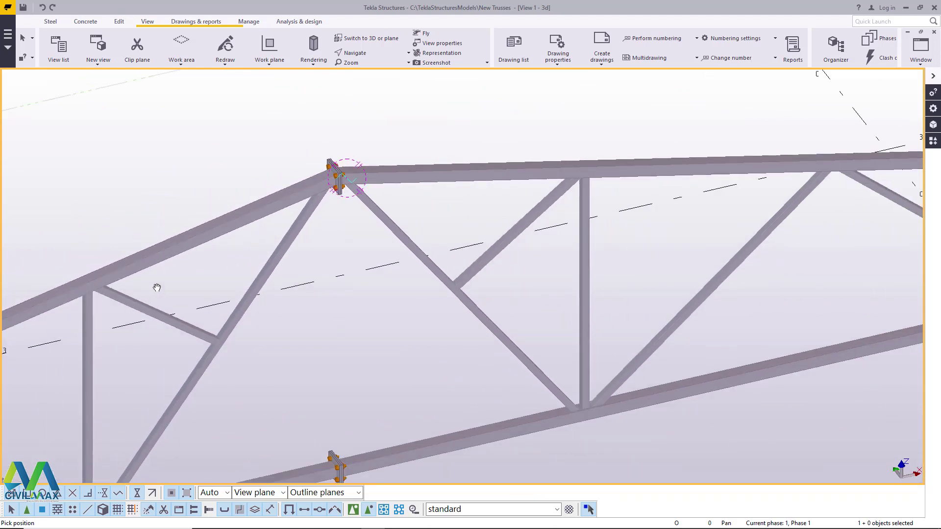
scroll(294, 212, down, 2)
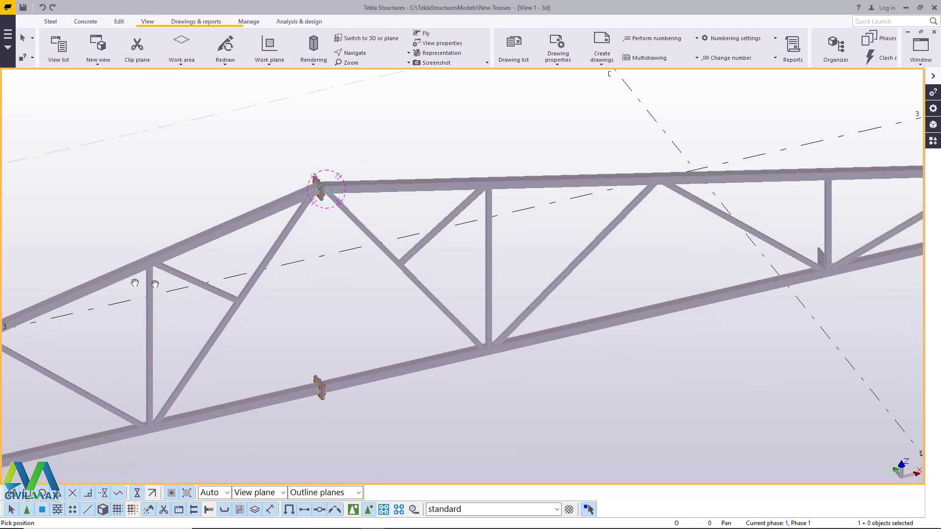
scroll(487, 191, up, 2)
right_click(426, 140)
click(487, 176)
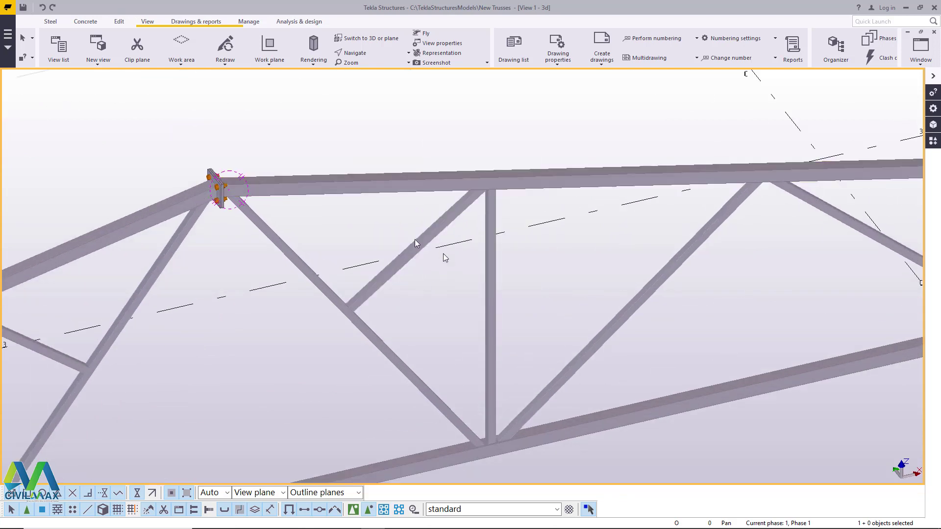
scroll(361, 238, down, 4)
scroll(343, 260, up, 2)
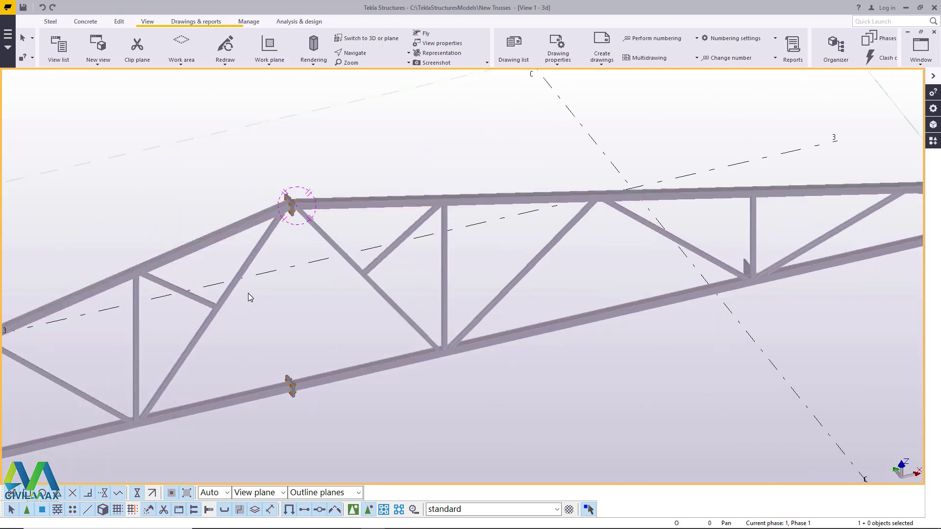
scroll(449, 265, up, 3)
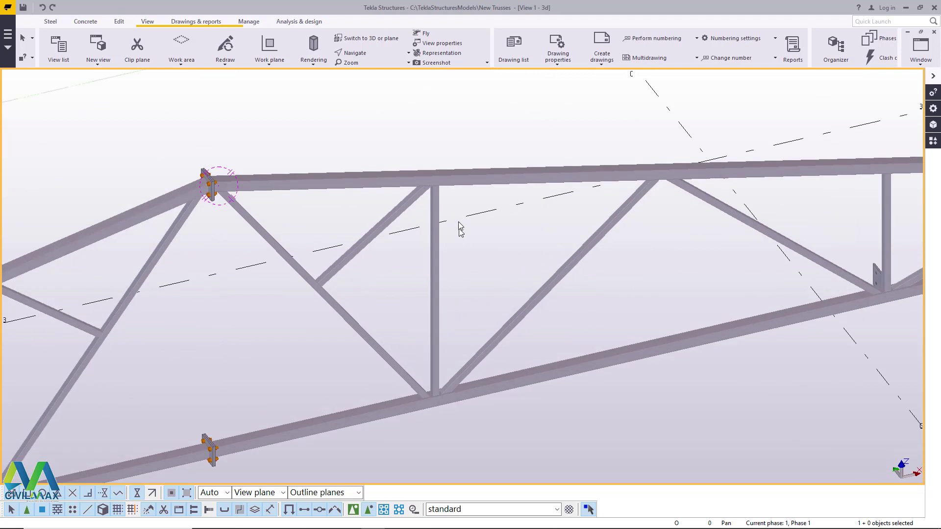
- Select the truss half with the mid-span connection plate as an assembly and create its assembly drawing, performing the numbering of modified objects
click(443, 185)
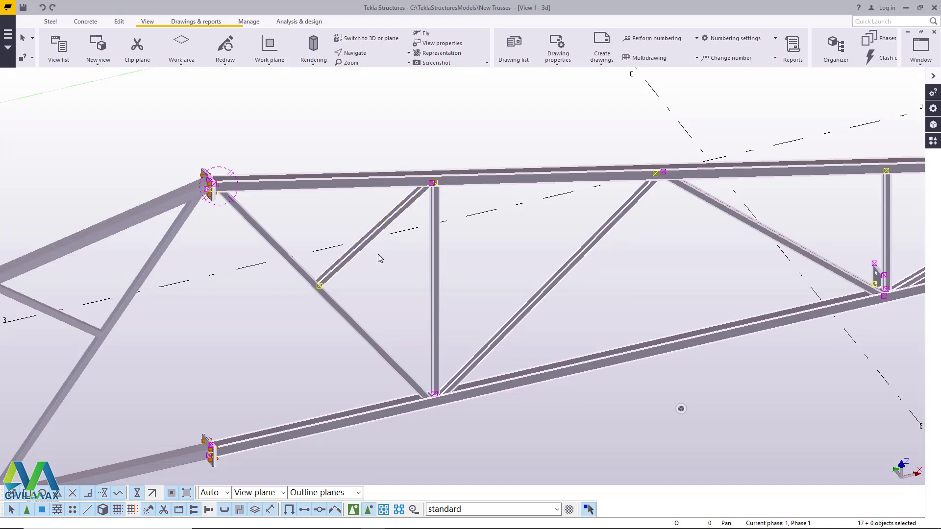
right_click(355, 112)
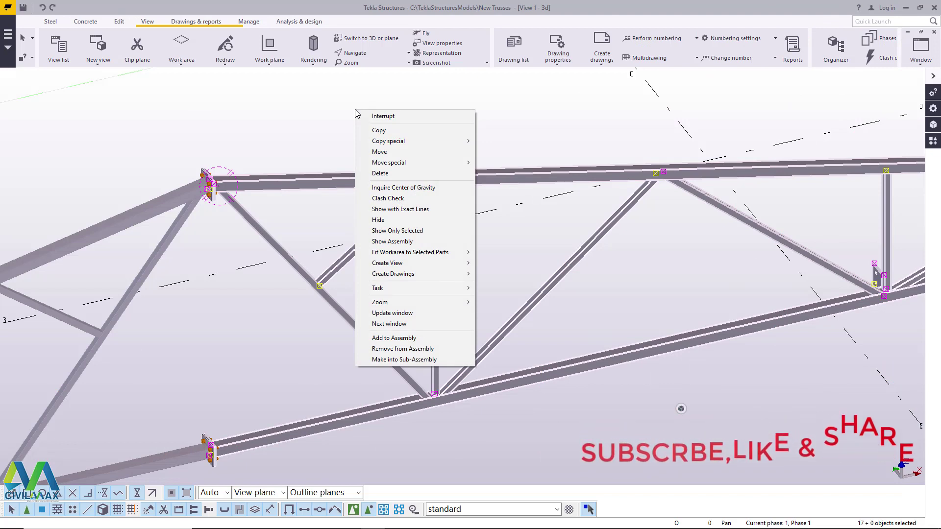
mouse_move(427, 277)
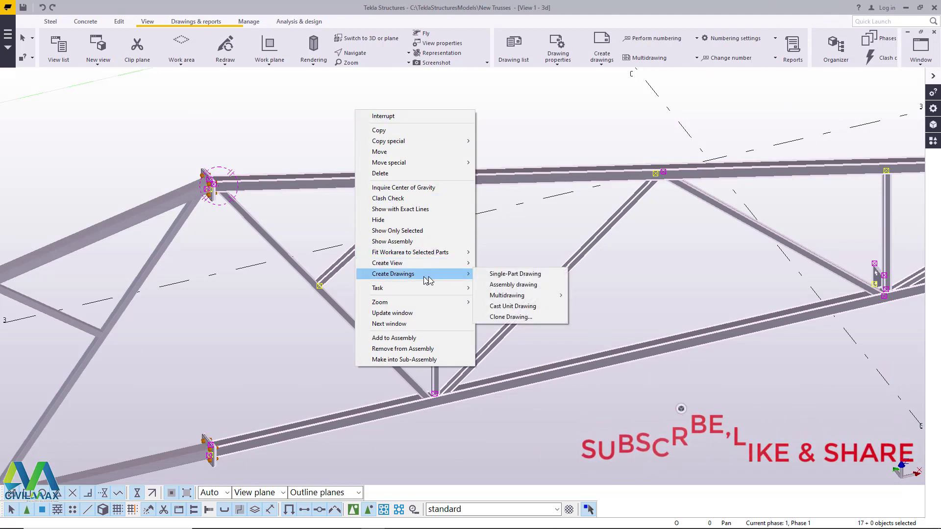
click(513, 285)
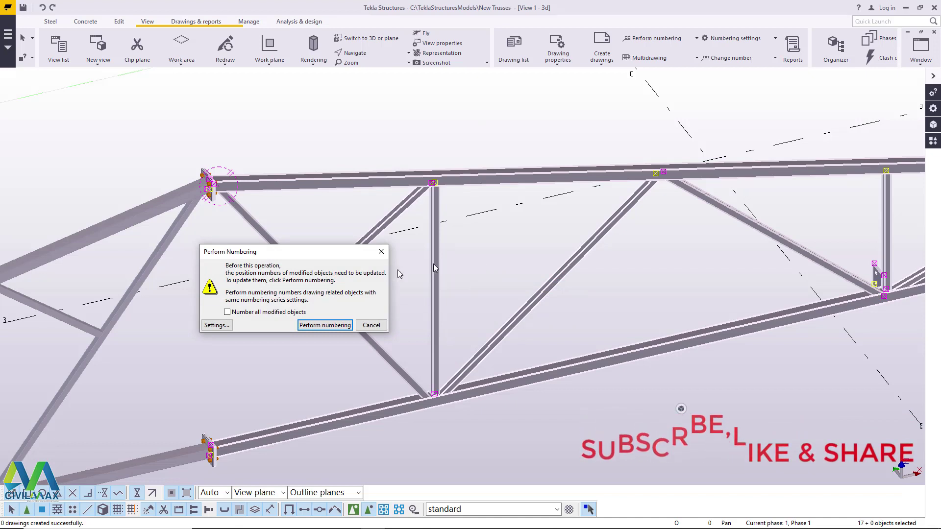
drag(308, 253, 502, 222)
click(505, 292)
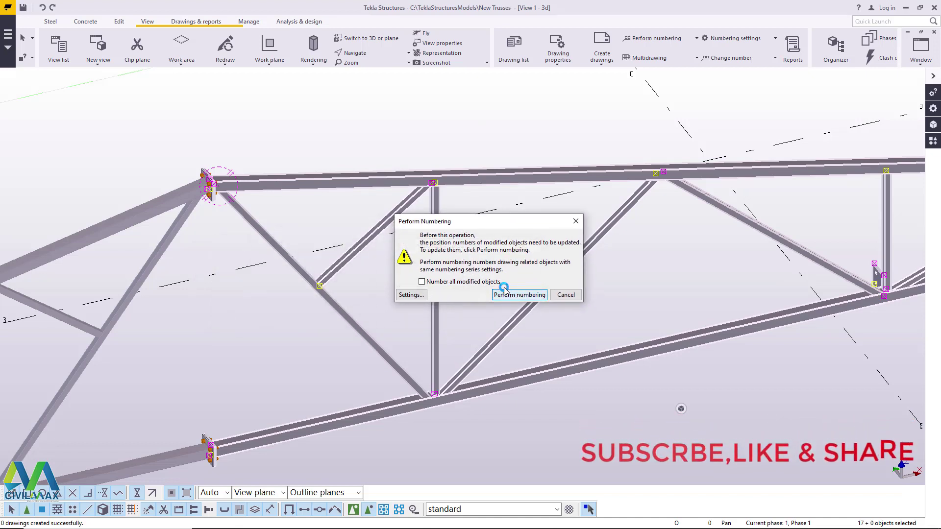
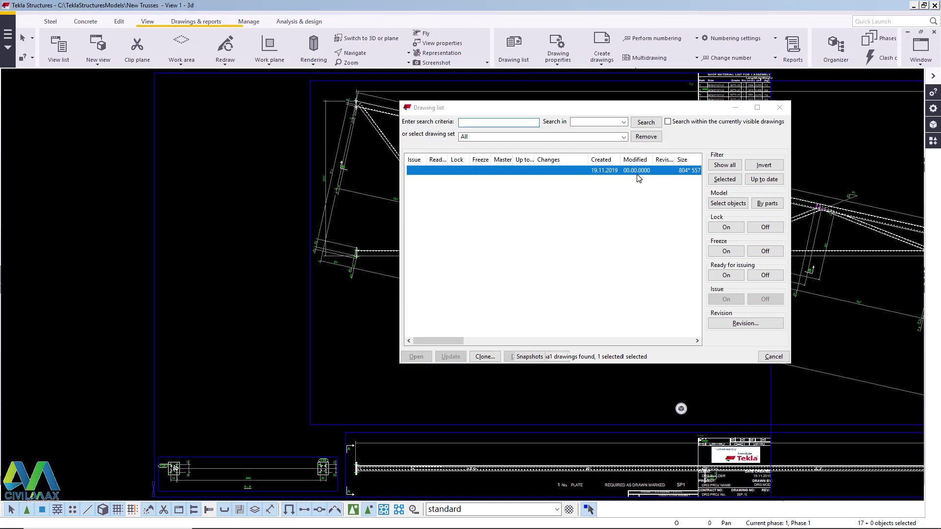
- Minimize the drawing list and examine the views and dimensions of the truss assembly drawing
click(735, 108)
scroll(295, 242, down, 3)
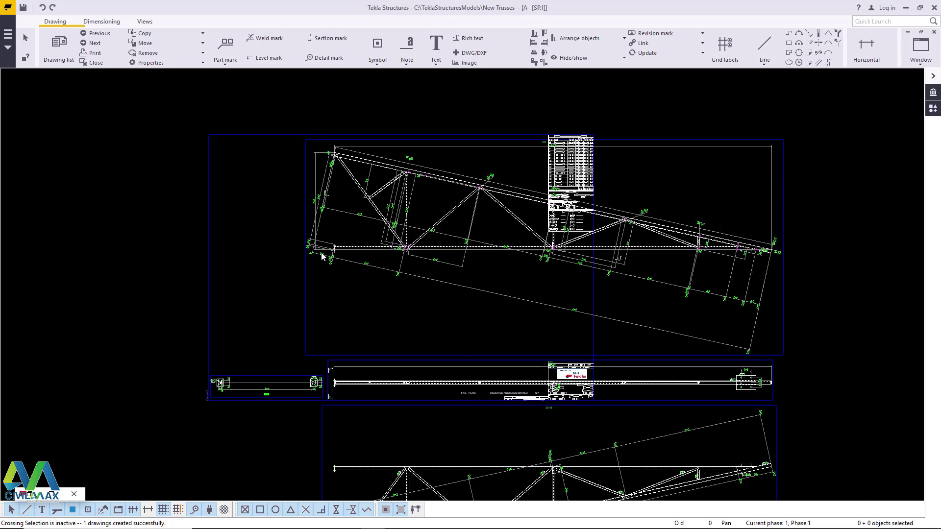
scroll(322, 256, down, 2)
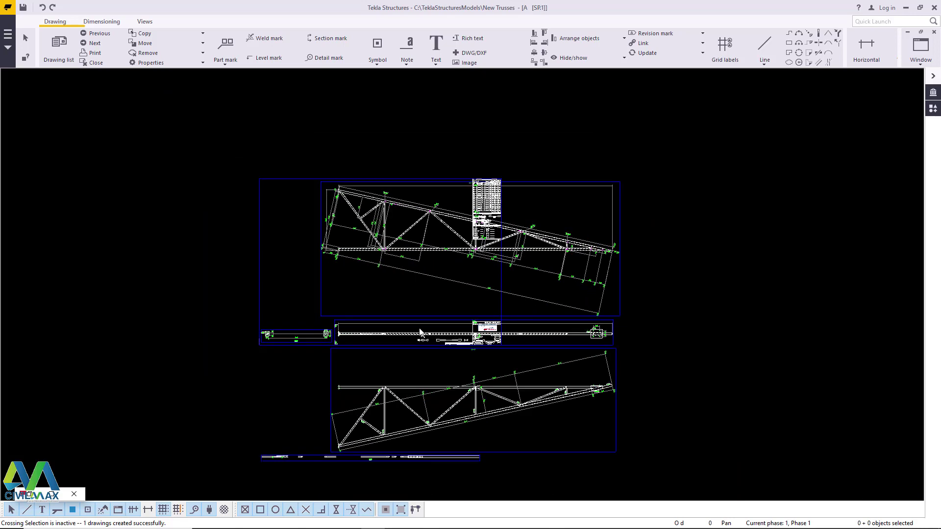
scroll(418, 327, up, 5)
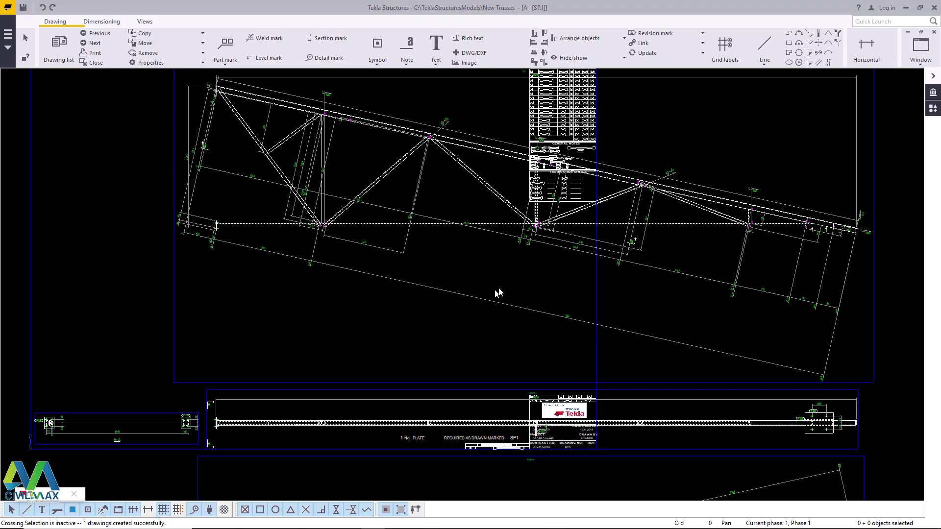
scroll(510, 279, down, 2)
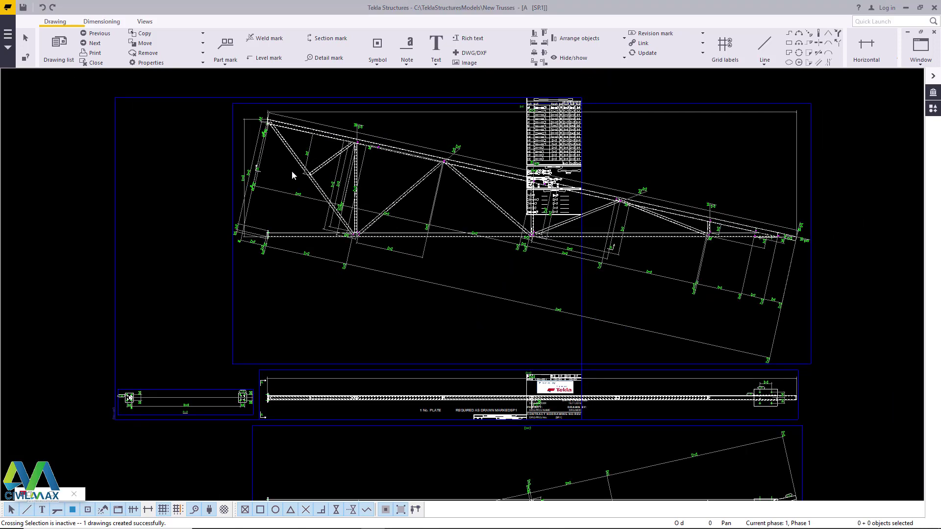
scroll(292, 171, up, 2)
scroll(341, 181, down, 3)
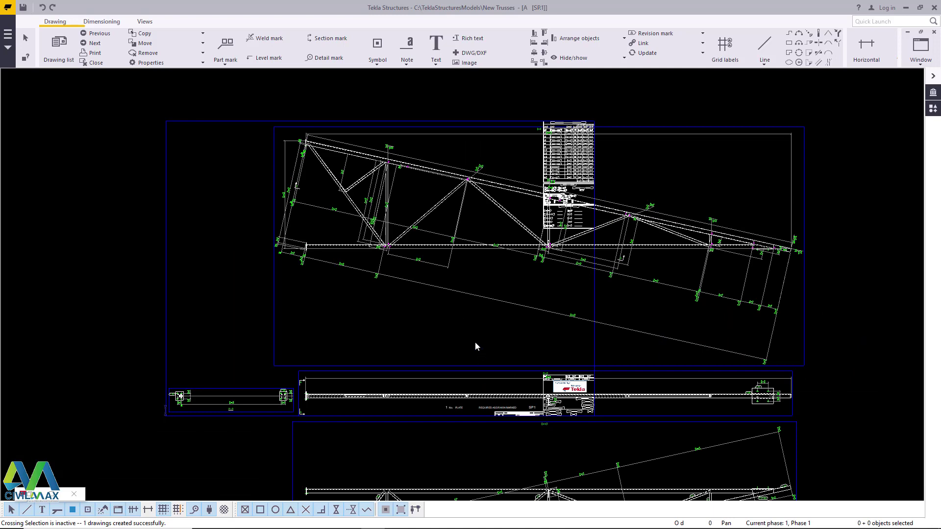
- Examine the narrow front view with its bolted bearing plate, the section view and the title block of the drawing
scroll(507, 316, down, 2)
scroll(373, 404, up, 3)
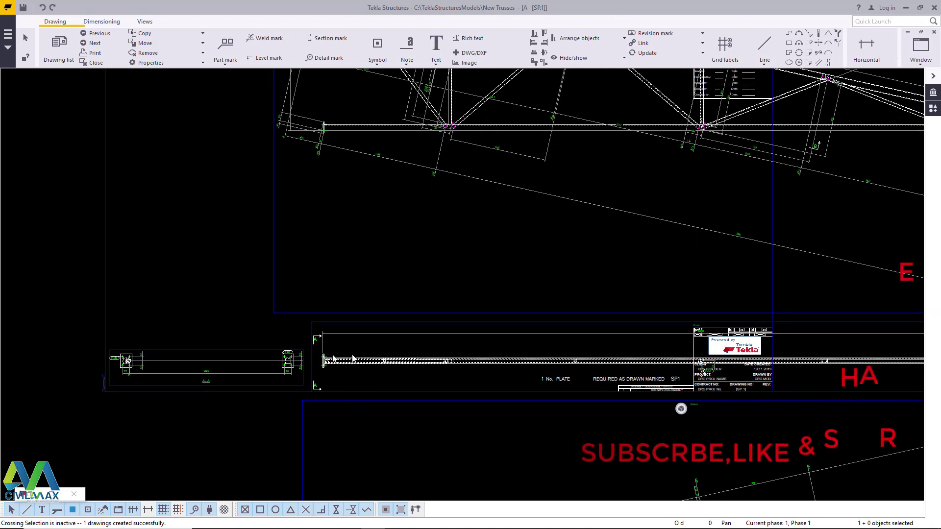
scroll(335, 340, down, 3)
scroll(817, 353, up, 5)
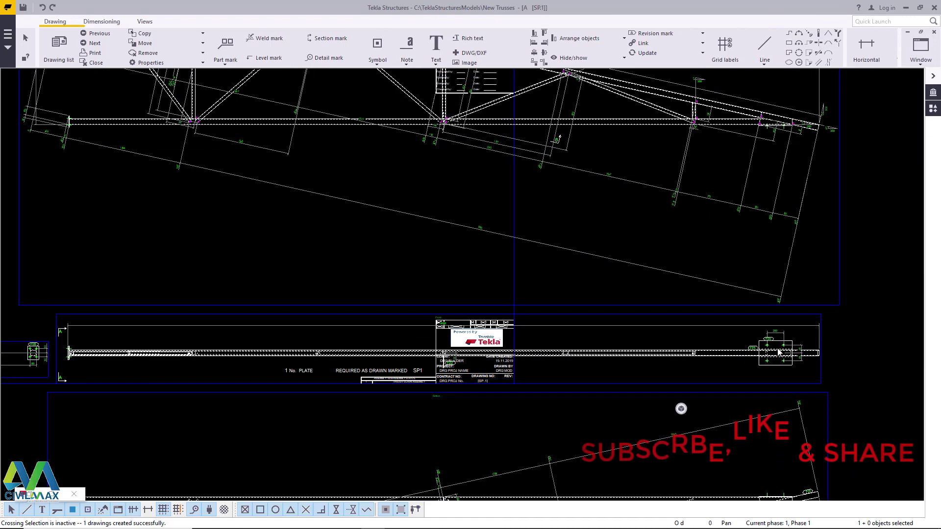
scroll(637, 367, up, 3)
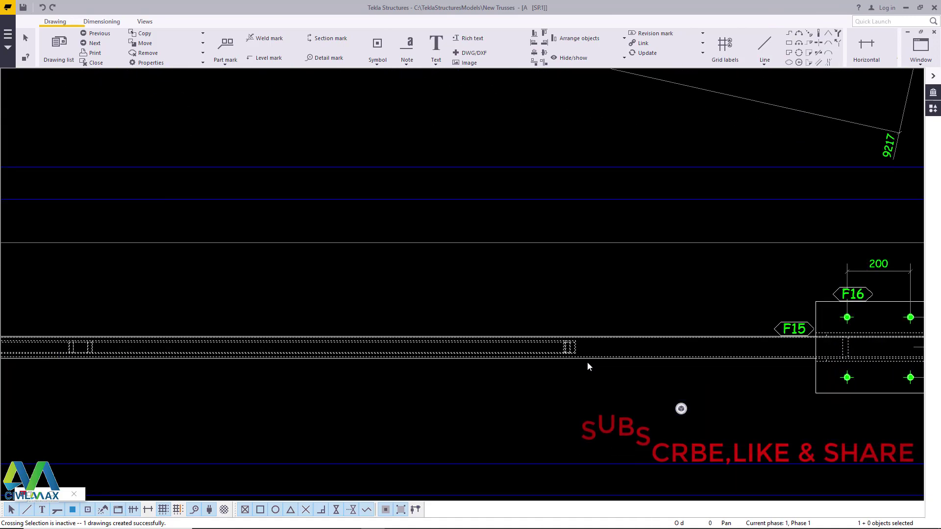
scroll(741, 323, down, 3)
scroll(741, 322, down, 2)
scroll(285, 392, up, 6)
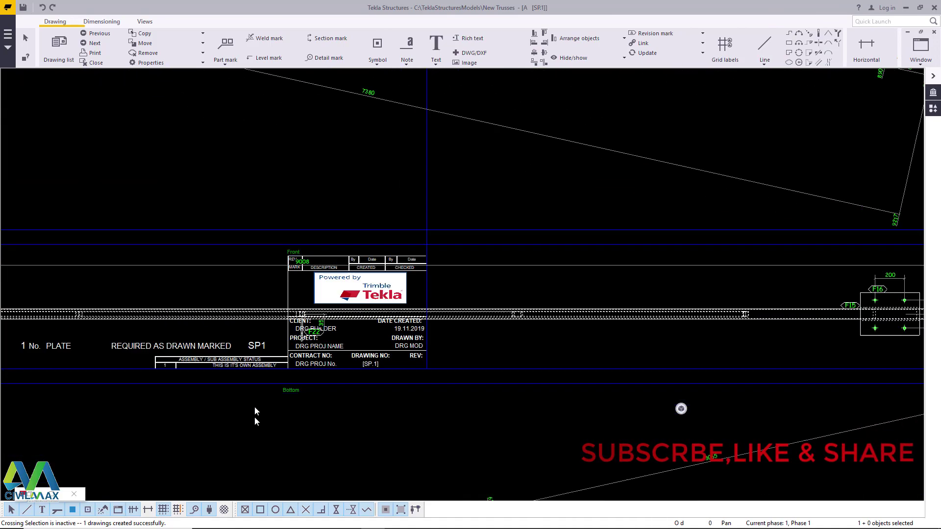
scroll(587, 356, down, 8)
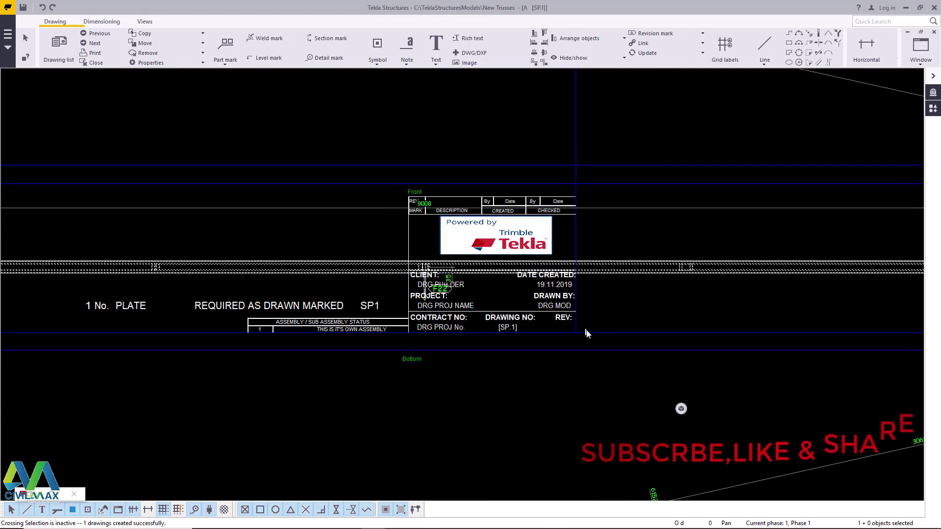
scroll(598, 345, down, 2)
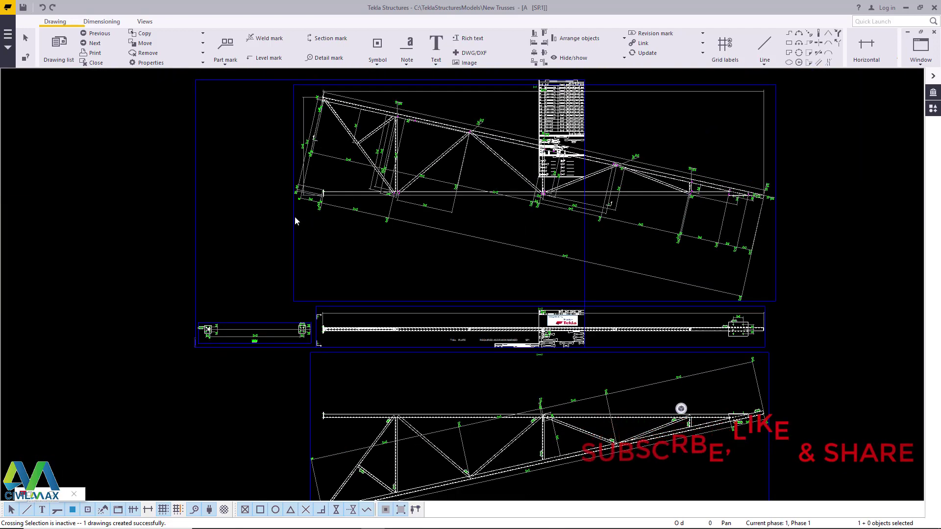
- Try moving the upper dimensioned truss view down over the lower views, and undo the move
drag(295, 217, 194, 222)
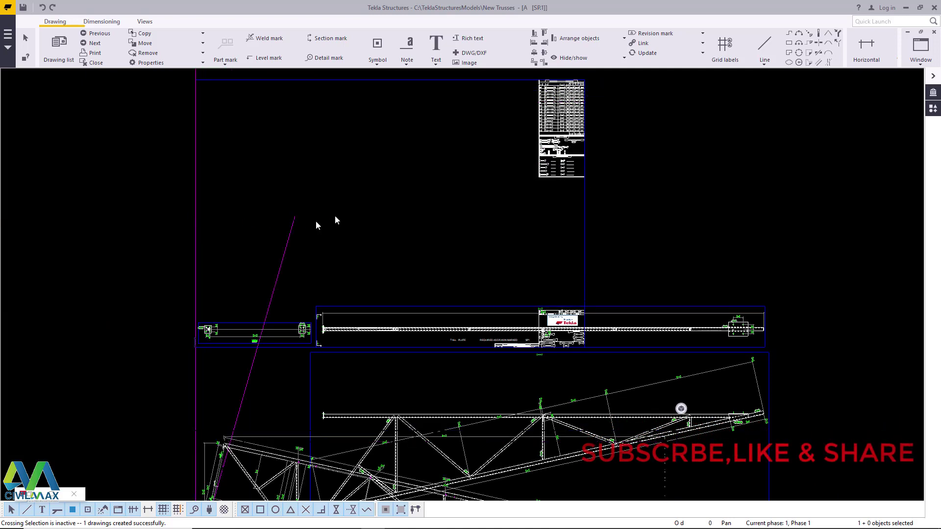
scroll(458, 247, down, 3)
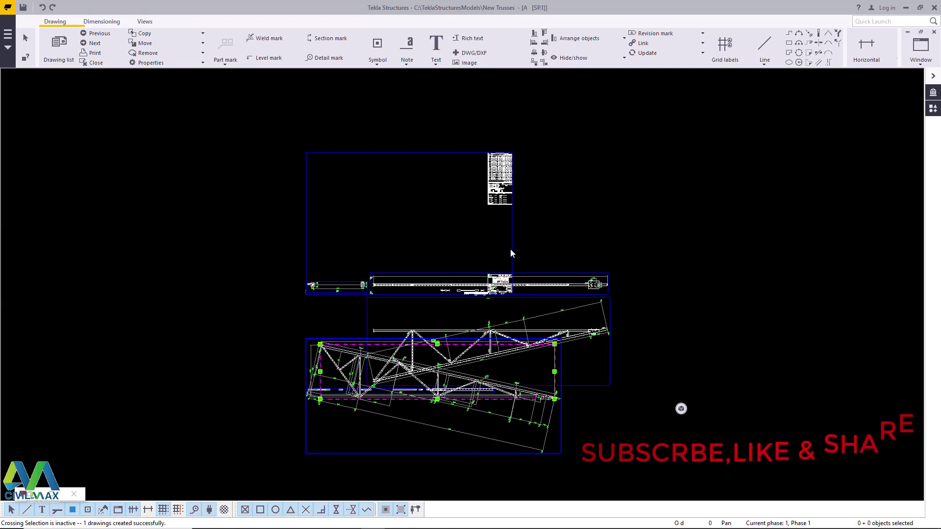
click(510, 253)
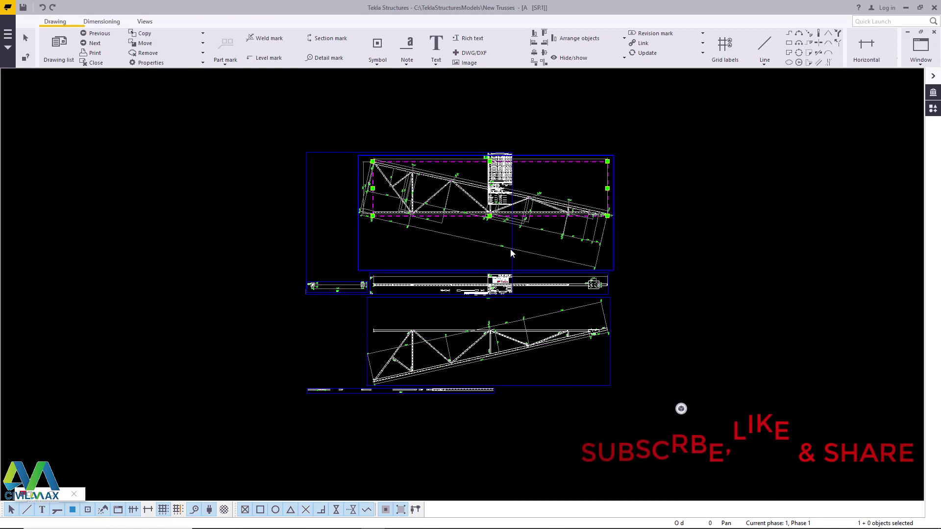
- Delete the Bottom view of the truss from the assembly drawing
scroll(550, 358, up, 3)
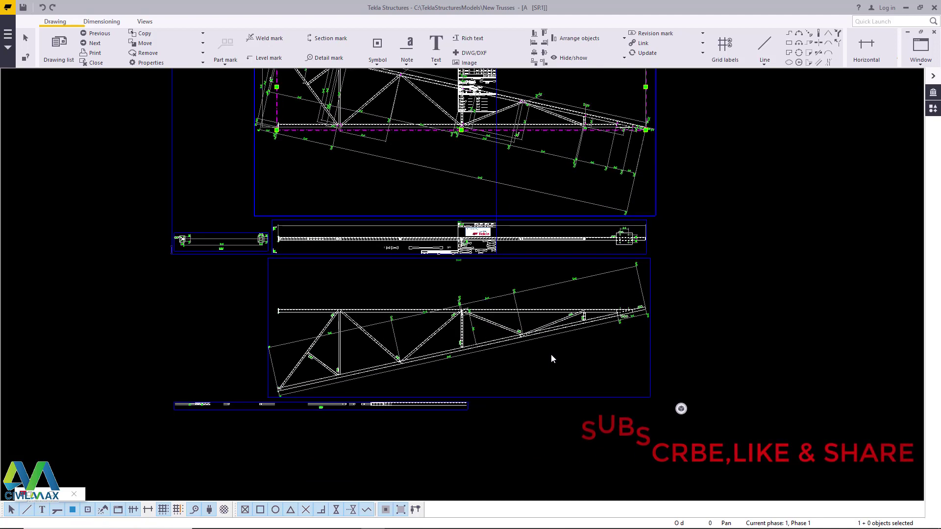
click(652, 289)
key(Delete)
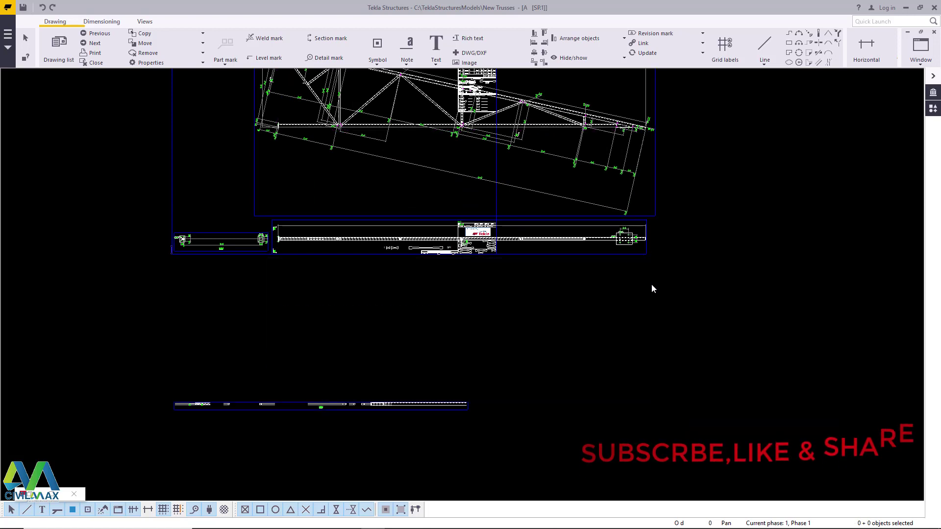
scroll(438, 409, up, 3)
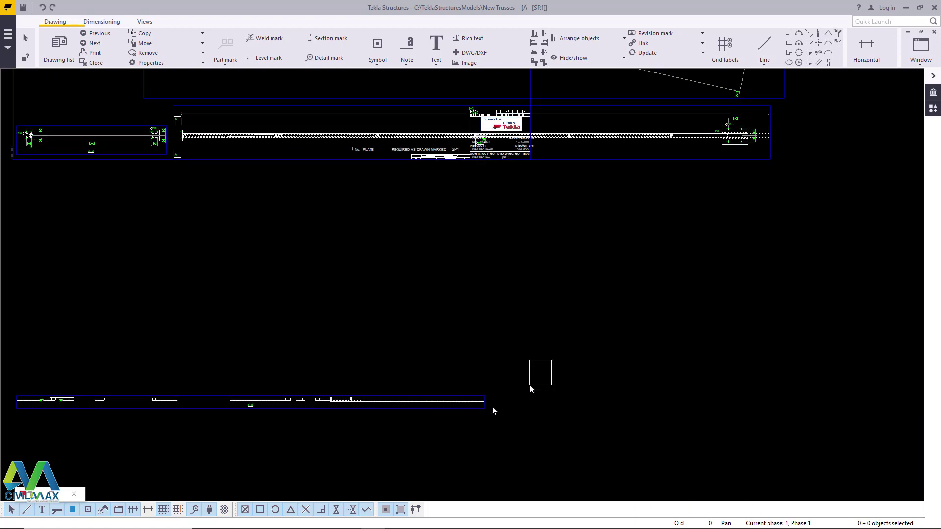
- Delete the long narrow view lying below the drawing sheet and examine the plate dimensions in section A-A
drag(530, 386, 408, 439)
key(Delete)
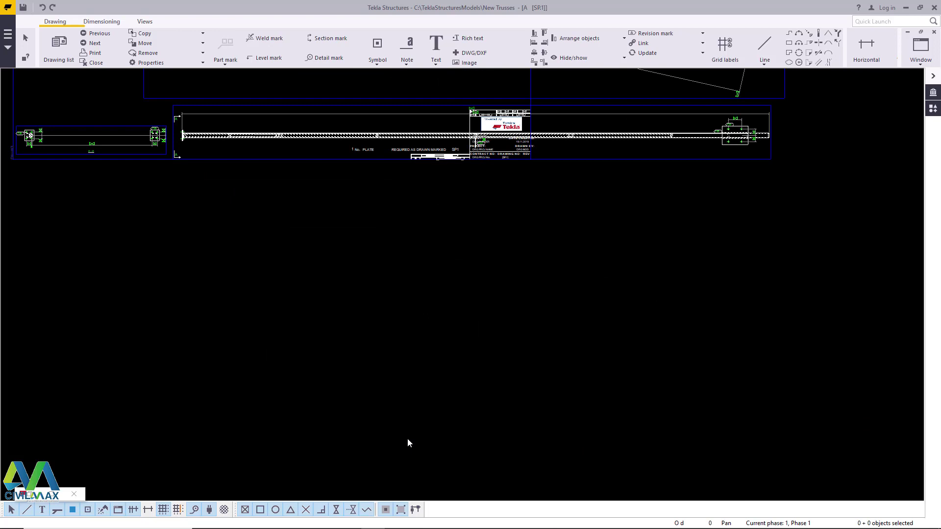
scroll(406, 446, down, 1)
scroll(216, 247, up, 4)
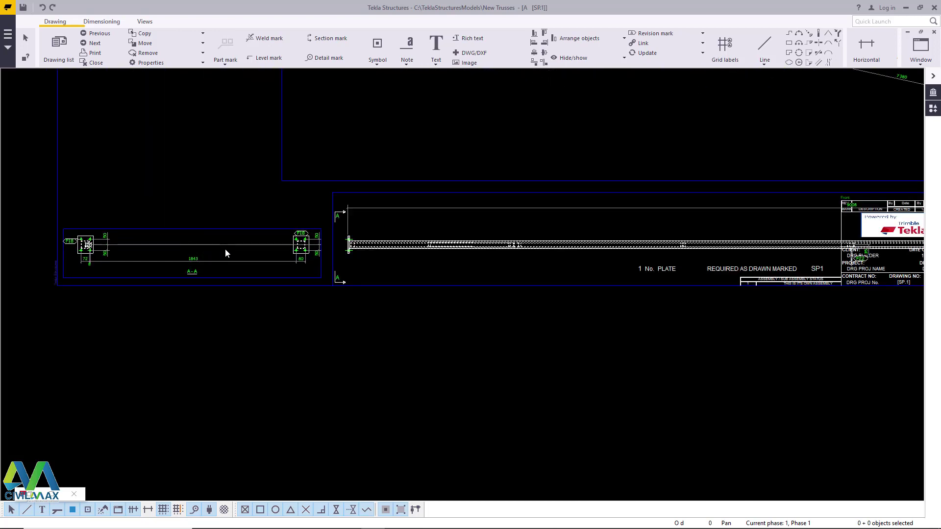
scroll(130, 246, up, 3)
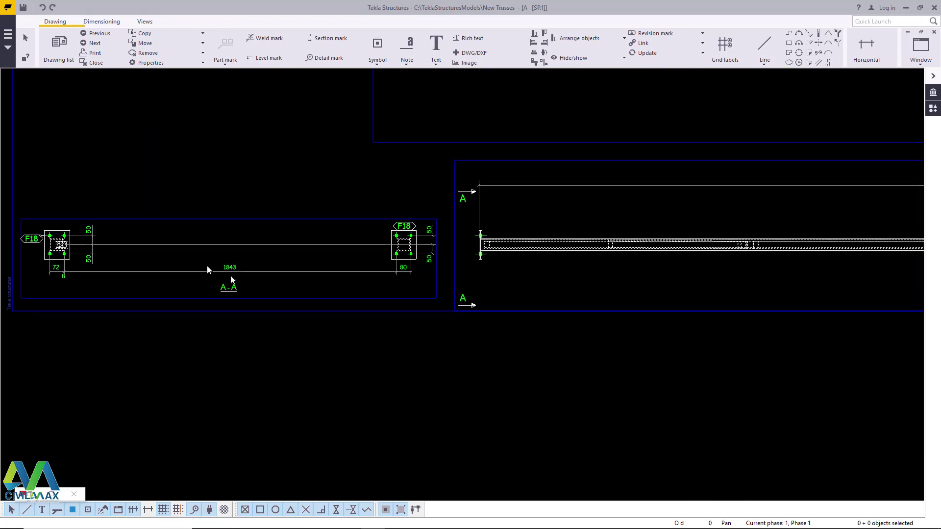
- Move the Top view of the truss left, bringing its frame close to the drawing sheet's left edge
scroll(232, 280, down, 5)
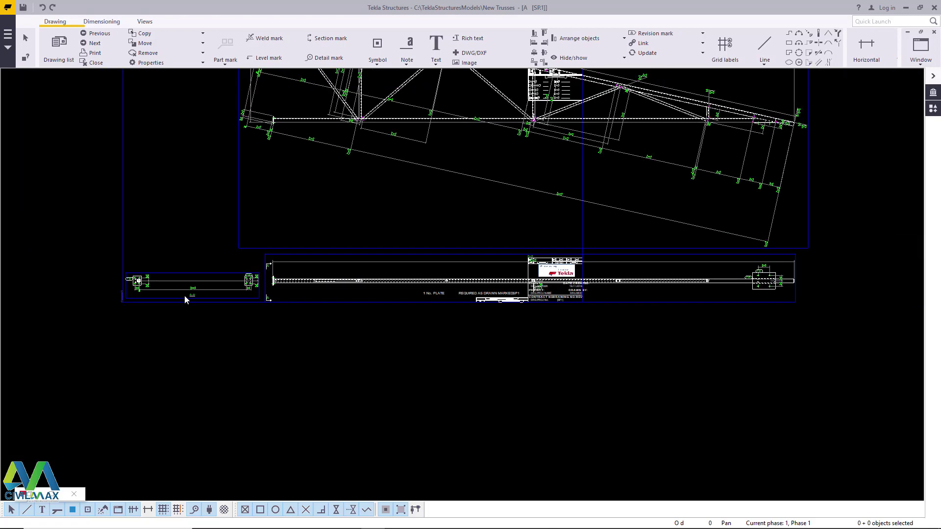
scroll(184, 295, down, 1)
scroll(645, 272, up, 3)
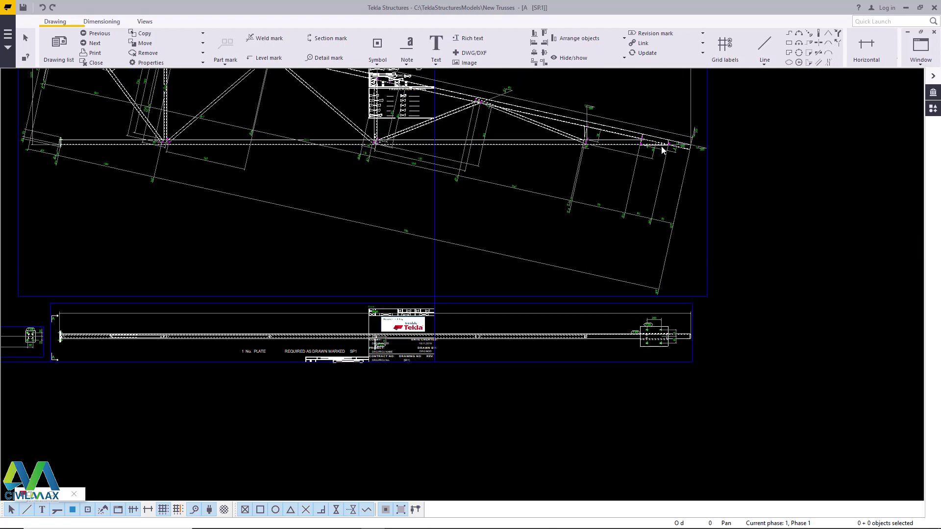
scroll(645, 272, down, 3)
scroll(636, 331, up, 3)
scroll(716, 272, down, 5)
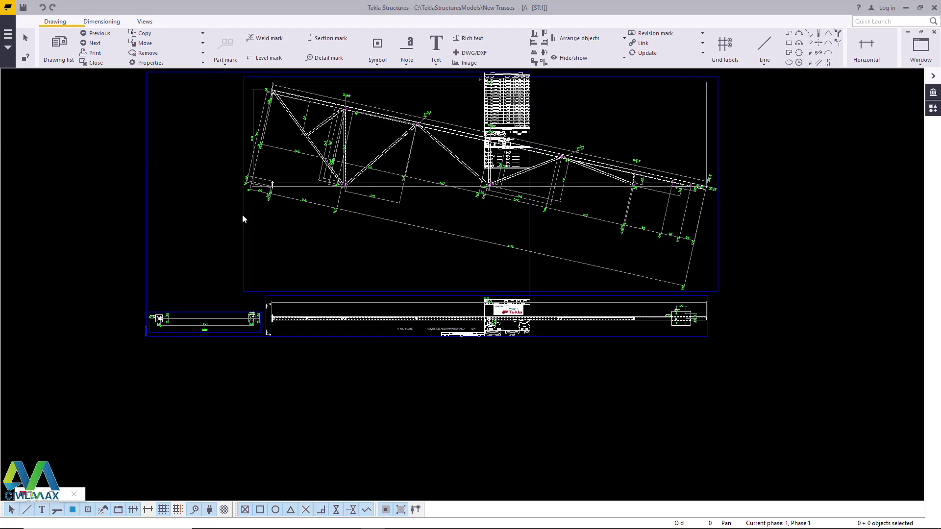
click(242, 218)
drag(242, 218, 134, 217)
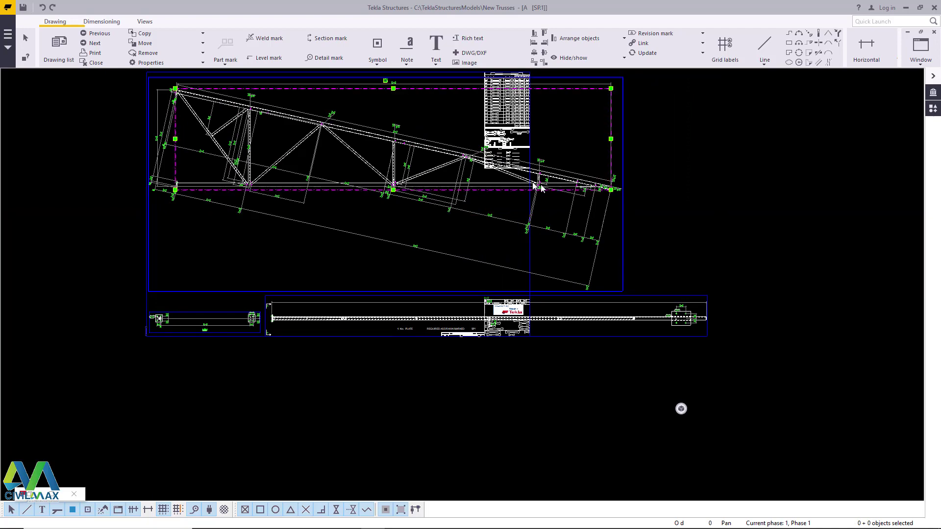
- Examine the general notes, fabrication status block and shop material list of the truss assembly
scroll(534, 184, up, 5)
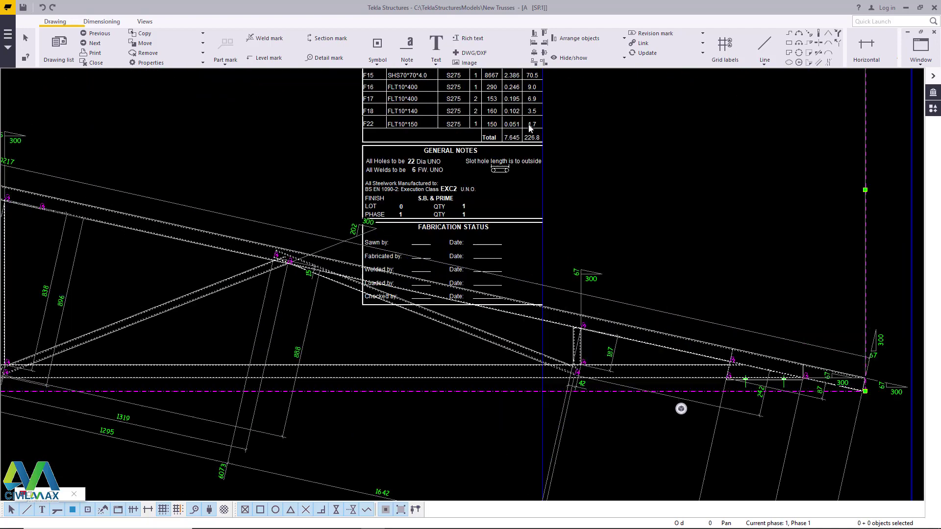
scroll(530, 128, up, 5)
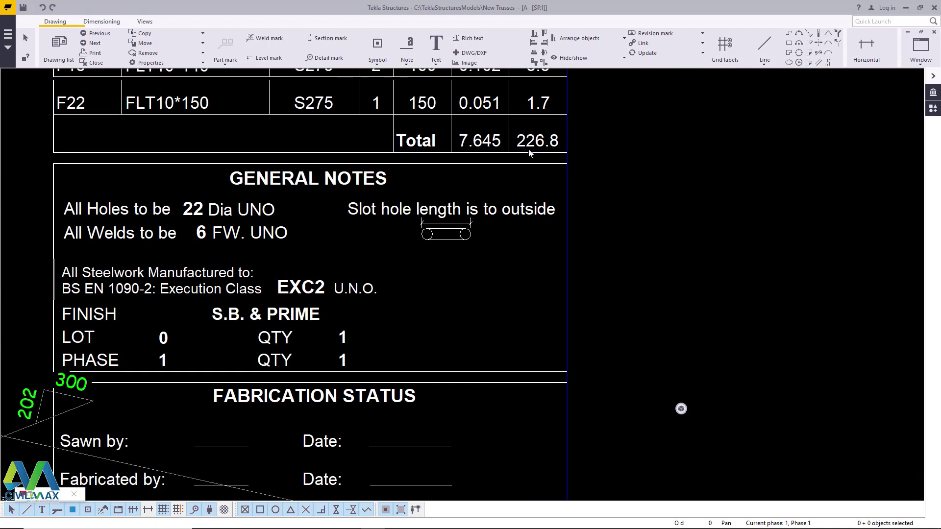
scroll(529, 153, down, 3)
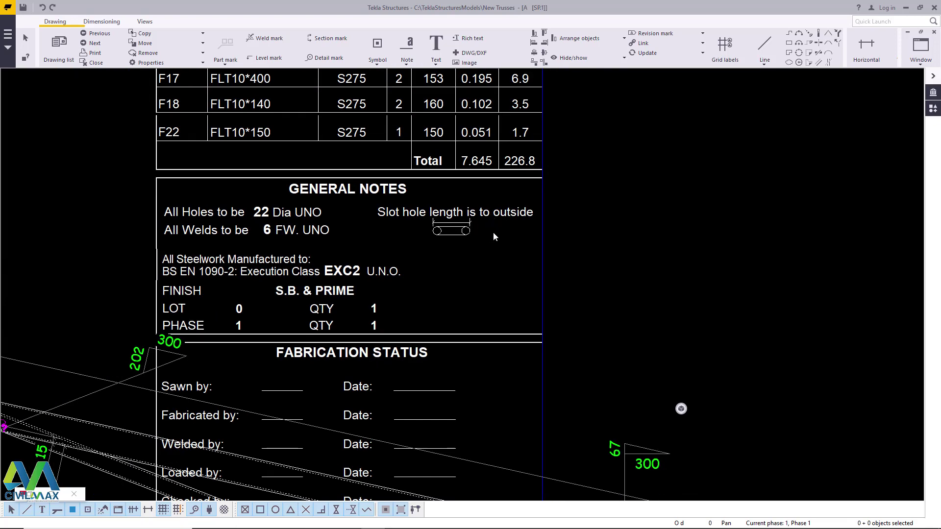
scroll(492, 233, down, 3)
scroll(499, 227, down, 4)
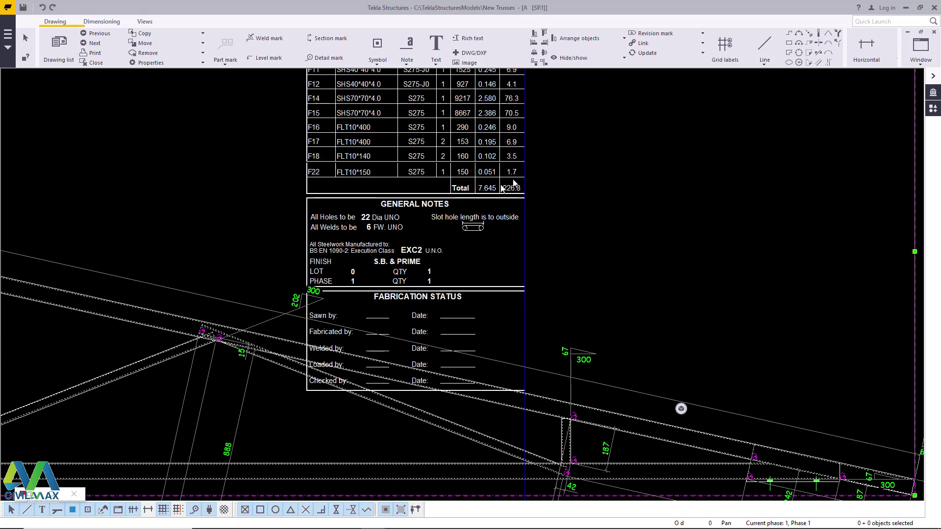
scroll(474, 266, down, 2)
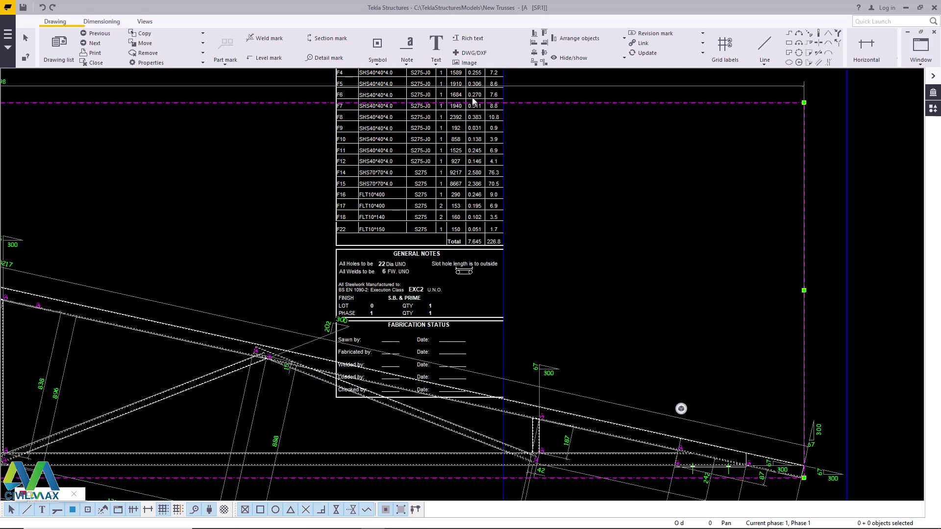
scroll(472, 97, up, 5)
scroll(471, 105, up, 1)
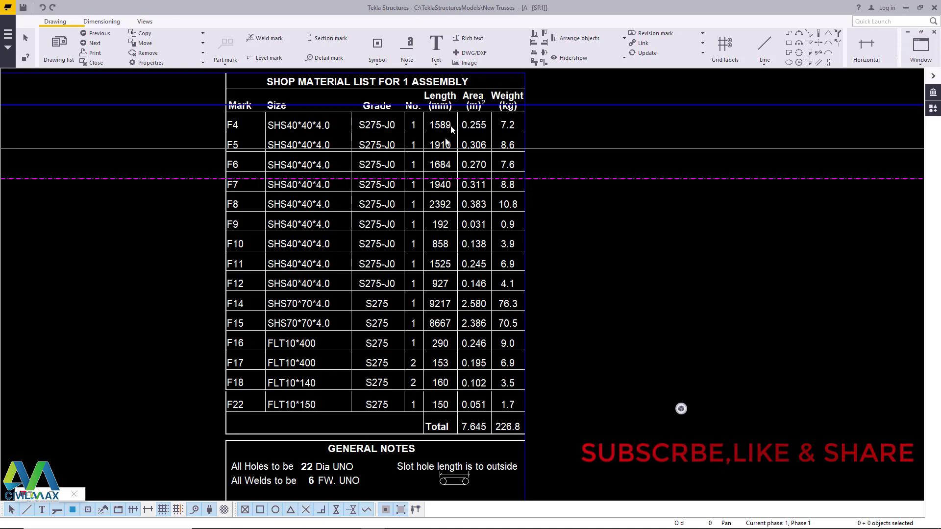
scroll(446, 178, down, 3)
scroll(513, 166, down, 3)
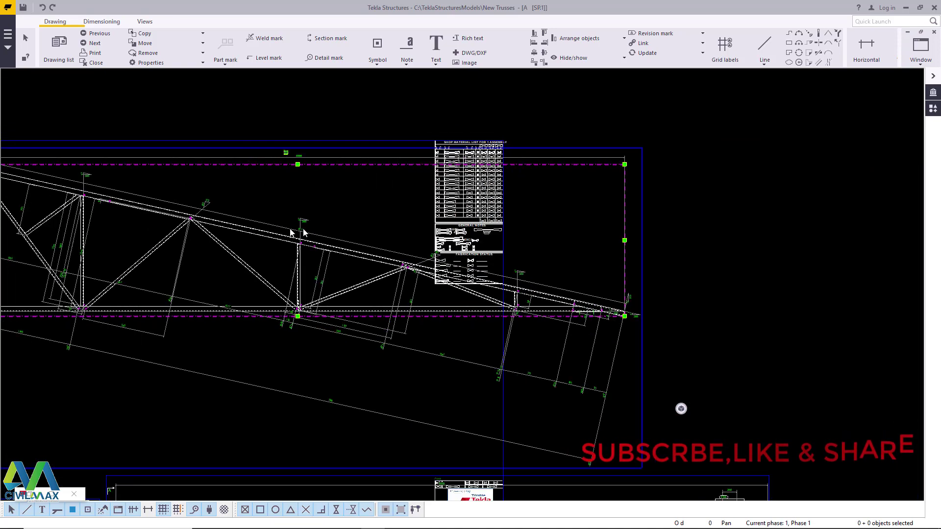
- Delete the slanted dimensions around the first vertical web member and its short diagonal brace in the Top view
scroll(160, 240, up, 2)
scroll(422, 294, up, 3)
scroll(472, 216, up, 3)
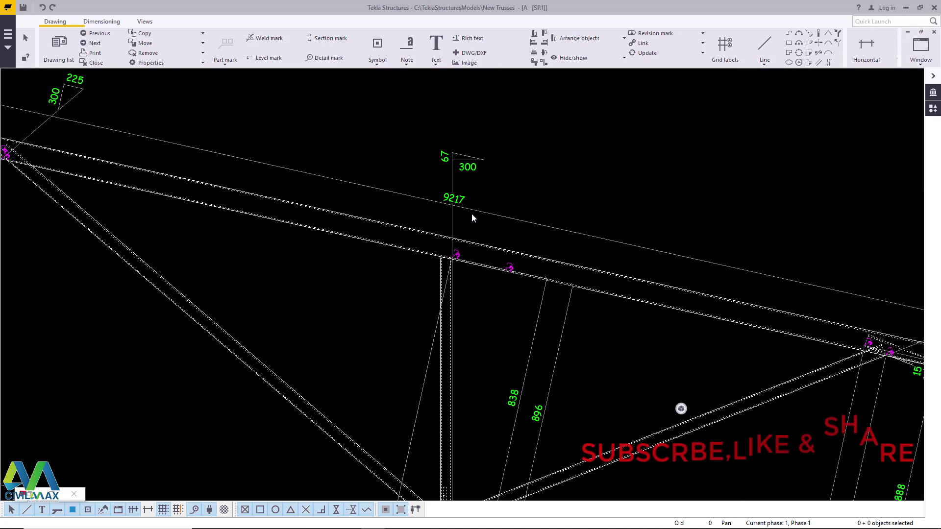
scroll(668, 258, down, 5)
scroll(237, 266, up, 4)
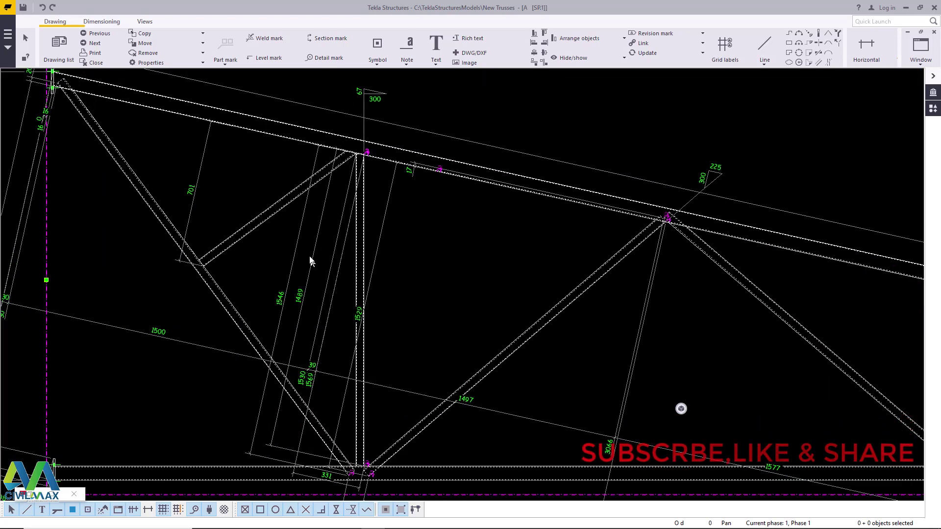
click(297, 243)
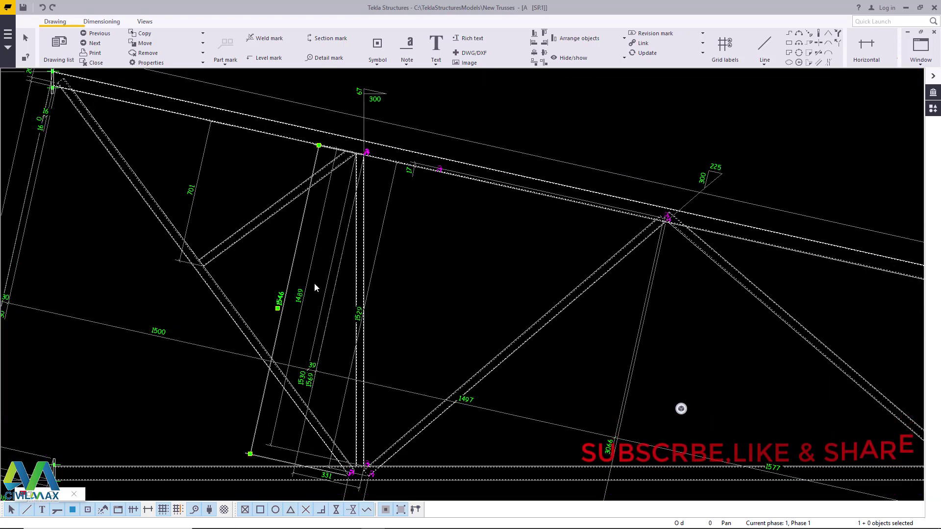
key(Delete)
click(328, 300)
key(Delete)
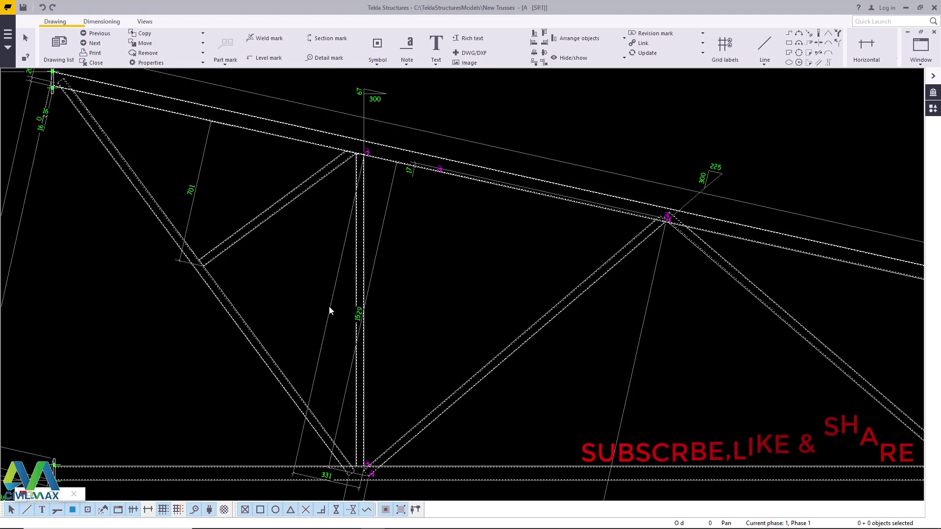
click(328, 307)
key(Delete)
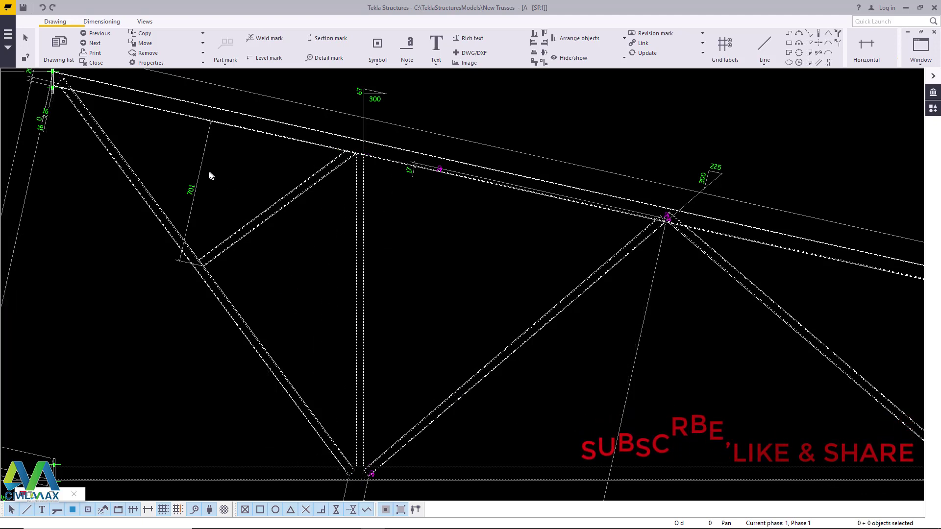
key(Delete)
- Delete the height dimensions beside the truss's deep end and the horizontal overall length dimension above it
scroll(201, 170, down, 3)
scroll(125, 191, up, 3)
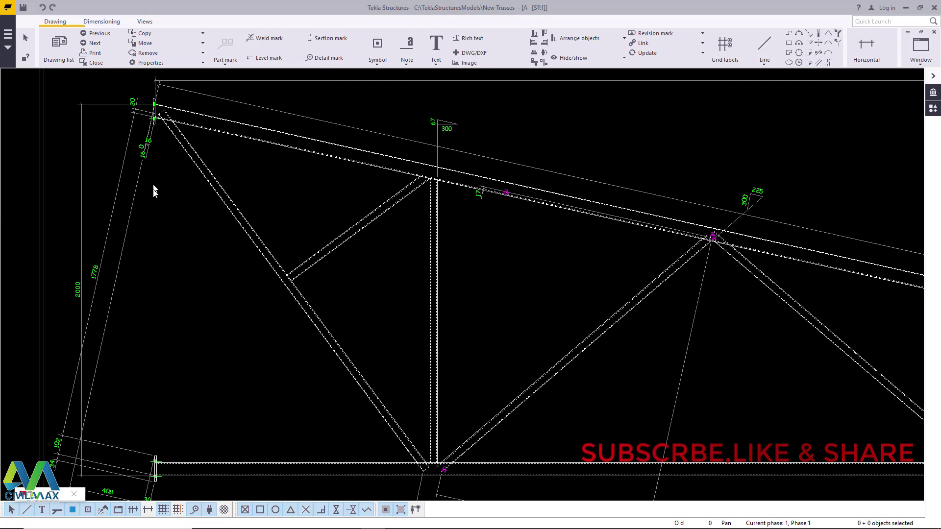
scroll(218, 233, down, 2)
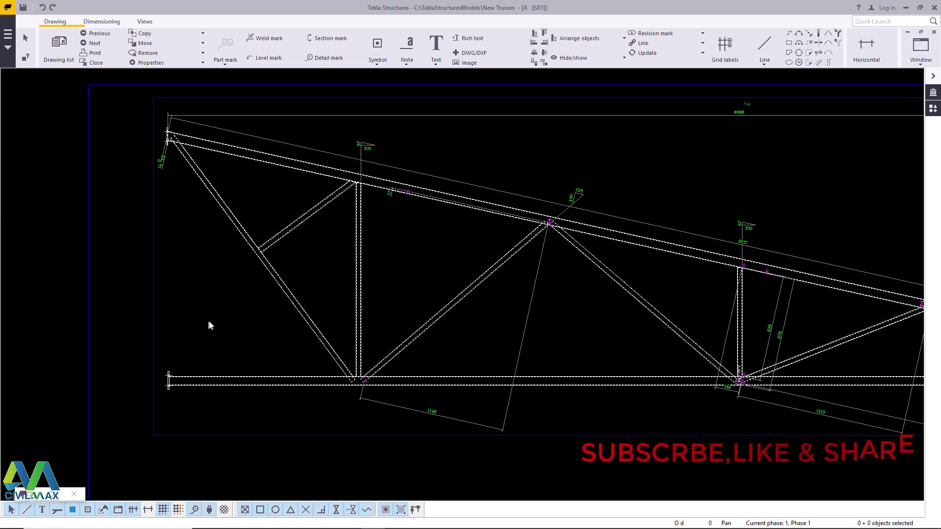
scroll(246, 120, up, 1)
scroll(187, 149, down, 4)
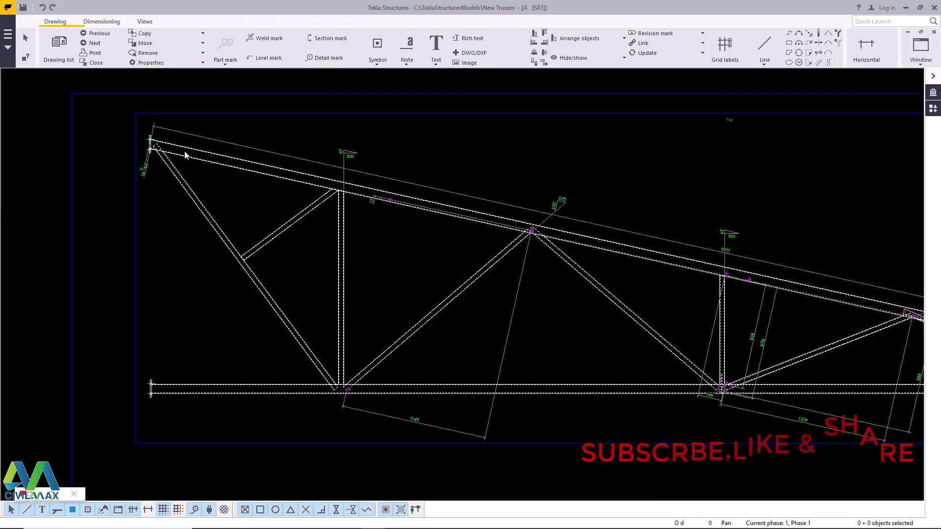
- Delete the first three slope marks above the top chord, starting from the truss's deep end
scroll(191, 147, up, 2)
scroll(523, 193, up, 1)
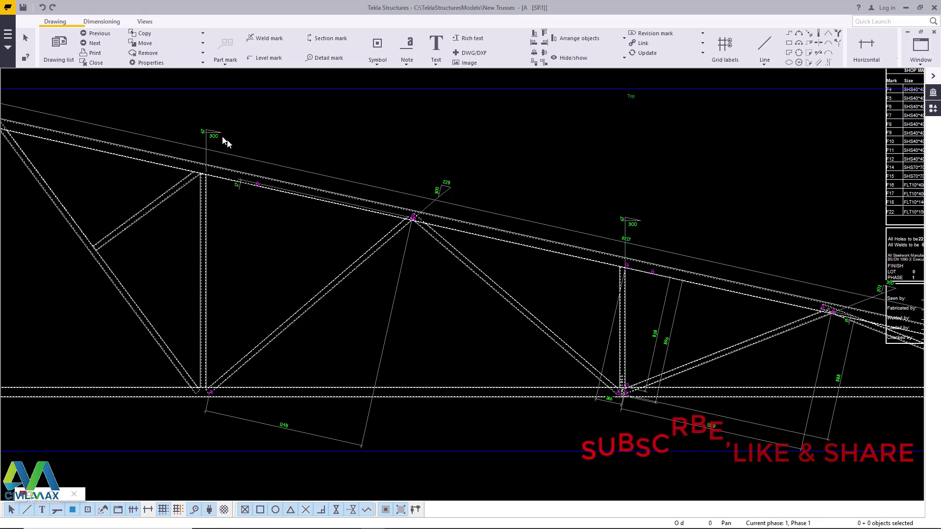
scroll(225, 142, up, 1)
scroll(218, 133, up, 2)
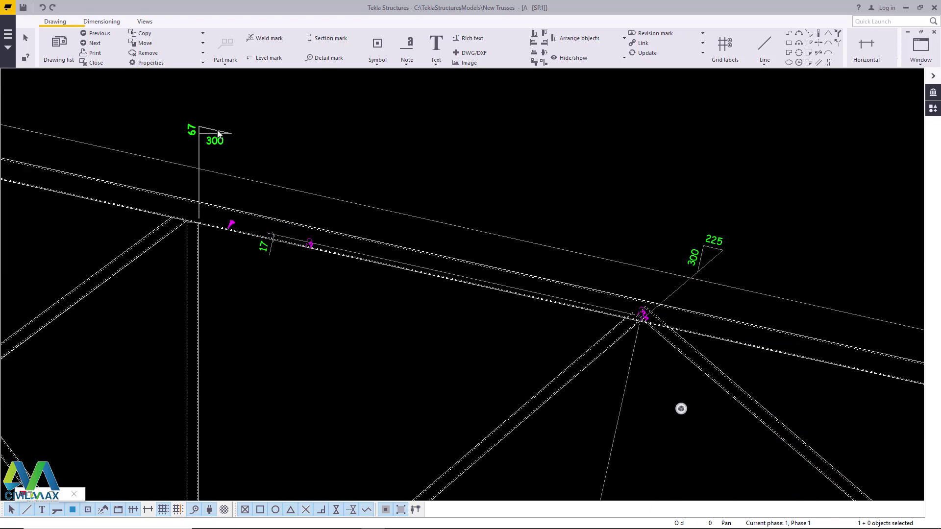
scroll(220, 136, up, 2)
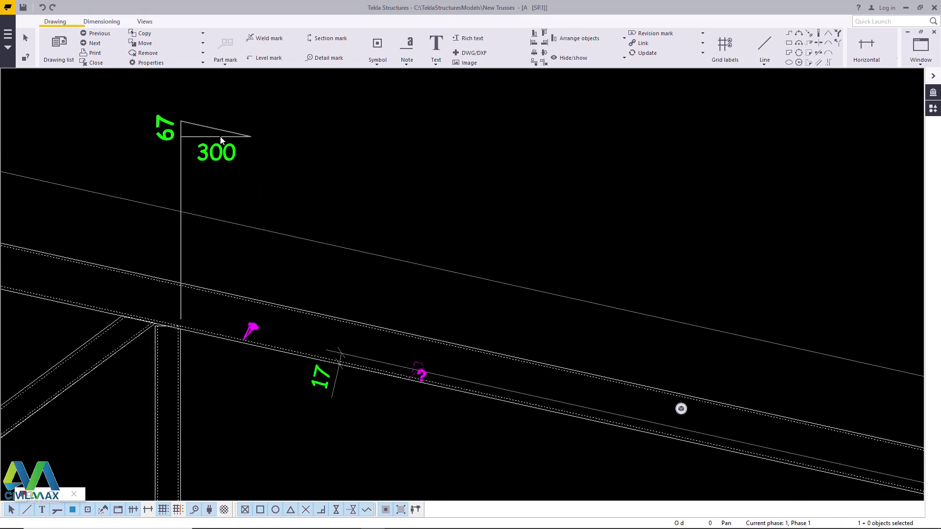
scroll(210, 132, down, 3)
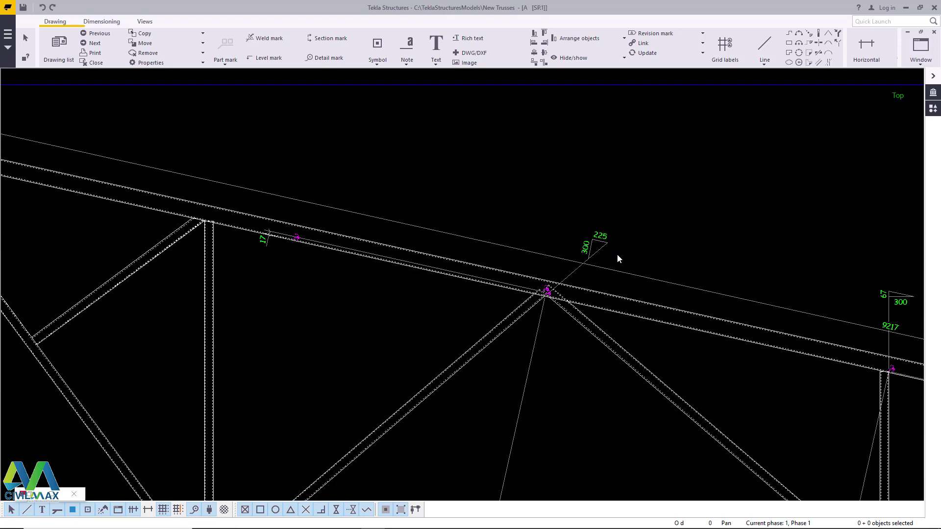
scroll(613, 265, down, 2)
scroll(711, 285, up, 1)
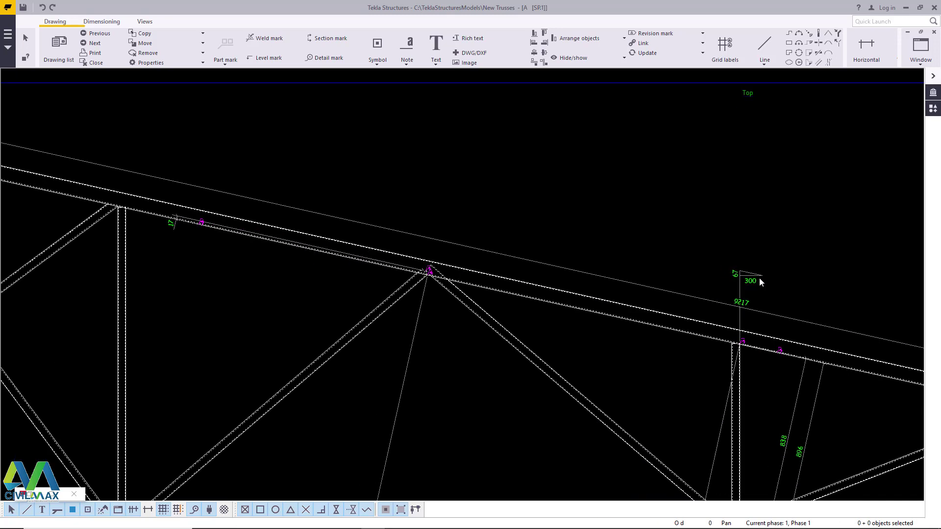
scroll(206, 199, down, 3)
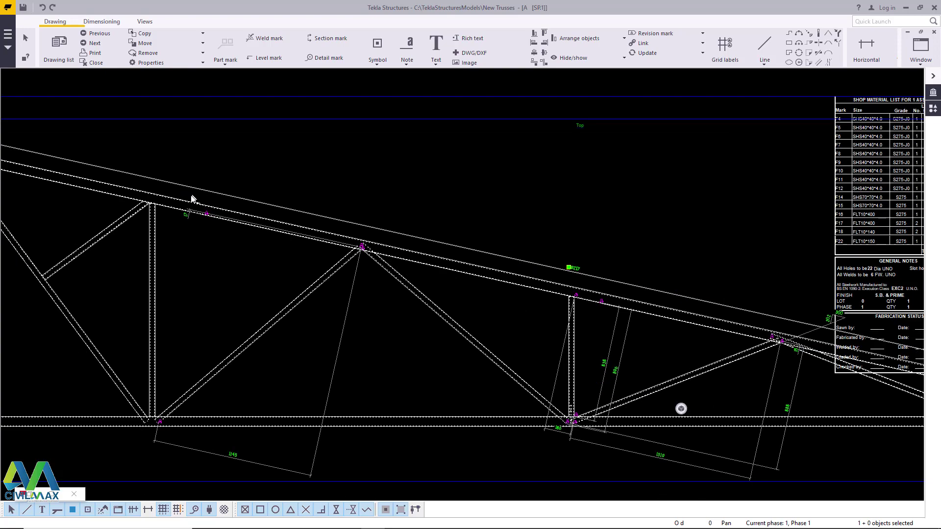
- Delete the dimensions around the middle vertical and the web diagonal rising from its foot
scroll(564, 294, up, 4)
scroll(323, 387, up, 2)
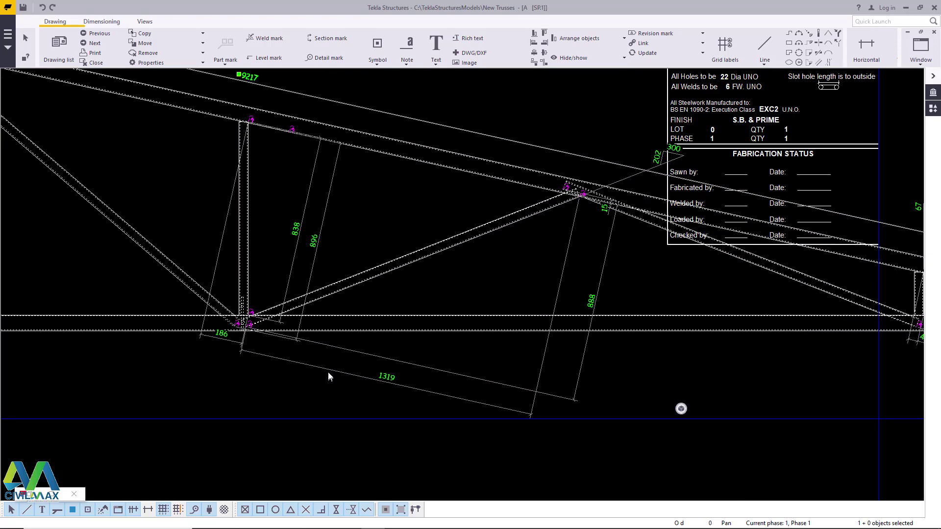
key(Delete)
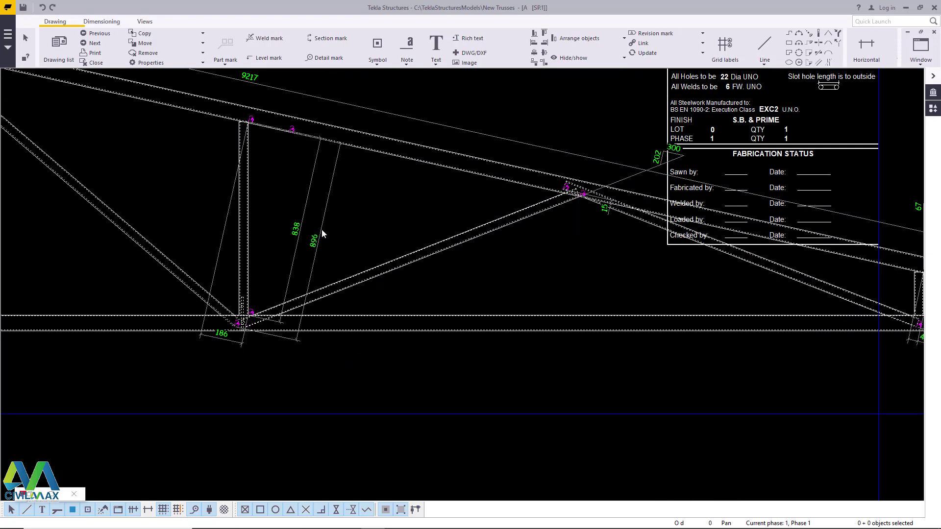
click(220, 227)
key(Delete)
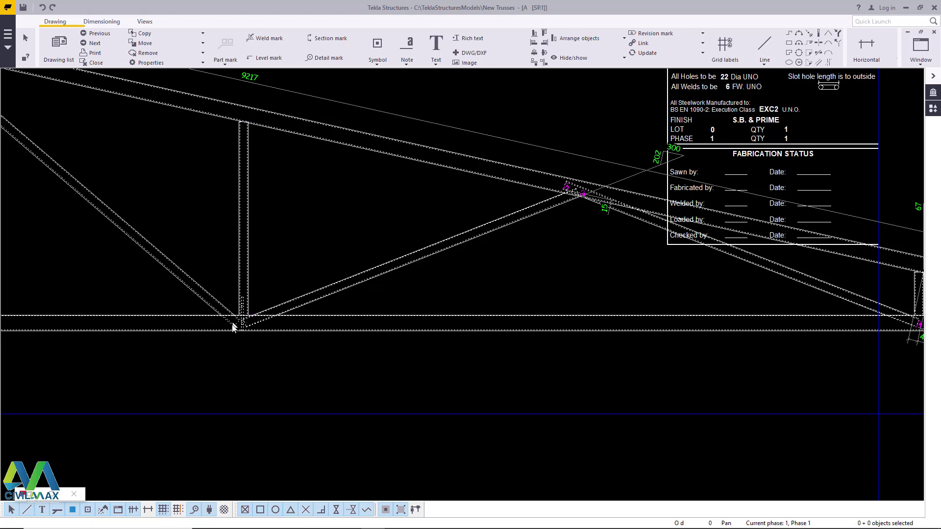
- Delete the slope mark overlapping the fabrication status block and the one above the shortest vertical
middle_drag(663, 169, 529, 210)
scroll(529, 209, up, 1)
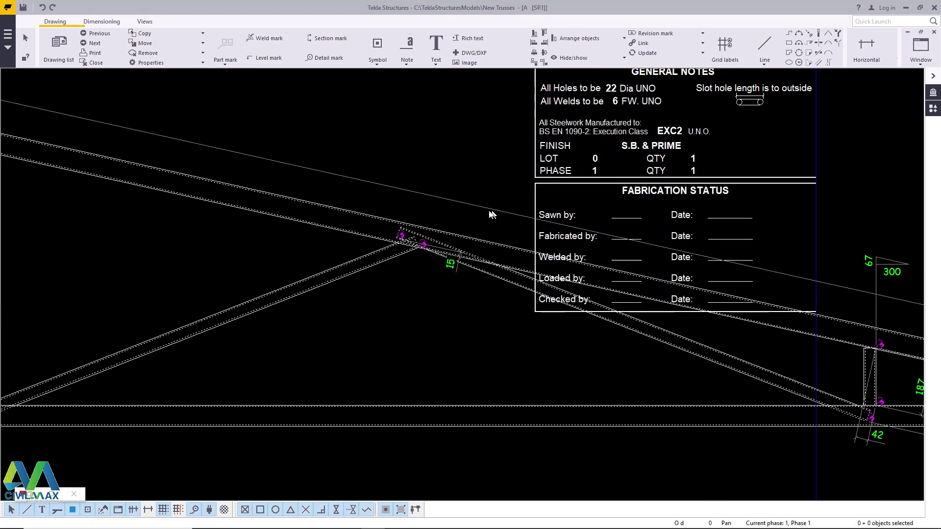
scroll(651, 268, down, 2)
scroll(661, 245, up, 2)
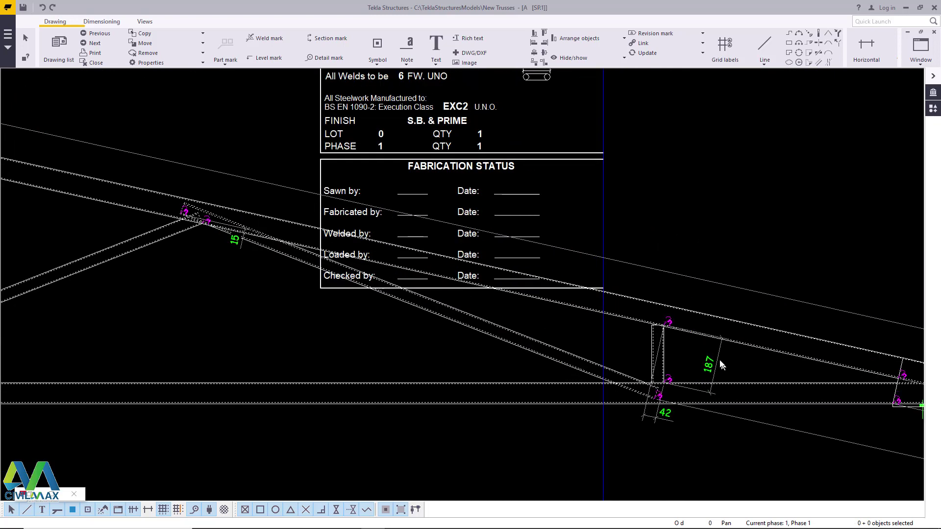
- Delete the dimension beside the shortest vertical and the small dimension below its foot
key(Delete)
scroll(719, 360, down, 1)
scroll(610, 386, up, 4)
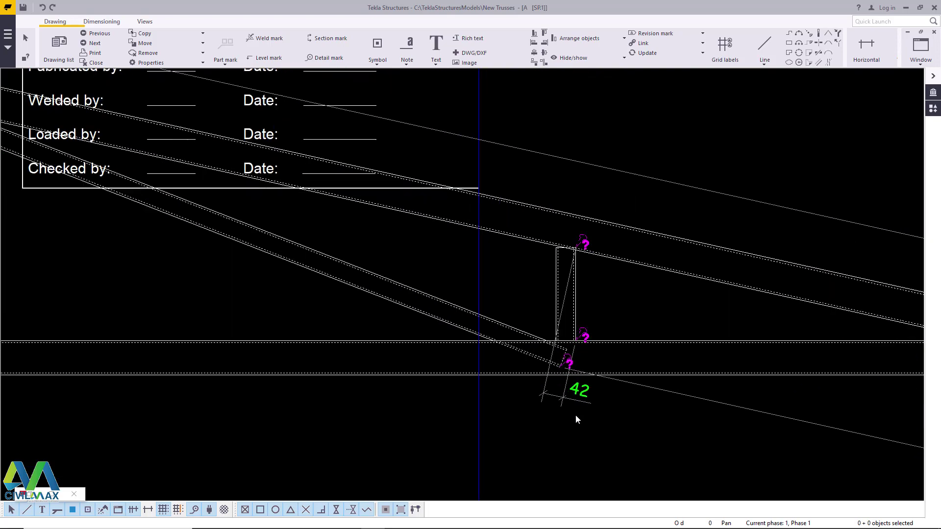
click(574, 395)
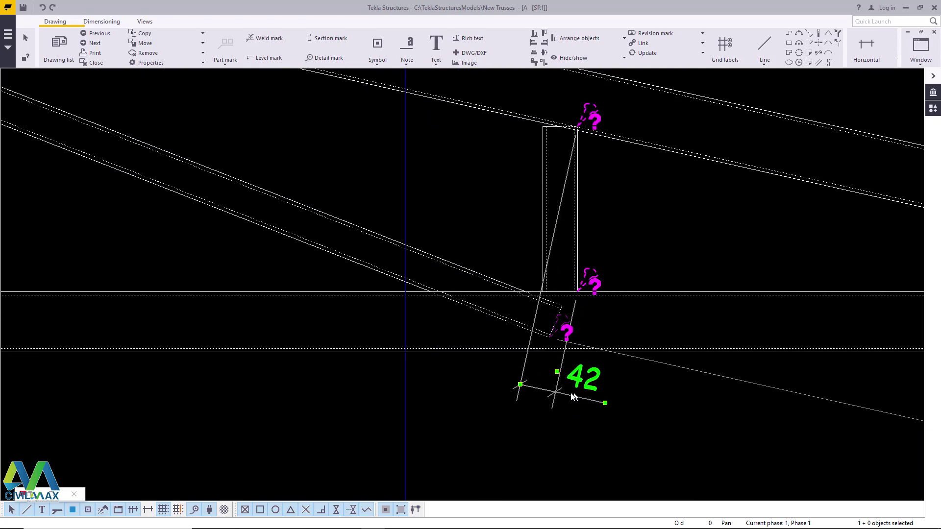
key(Delete)
scroll(401, 336, down, 2)
scroll(662, 354, down, 1)
scroll(670, 370, up, 3)
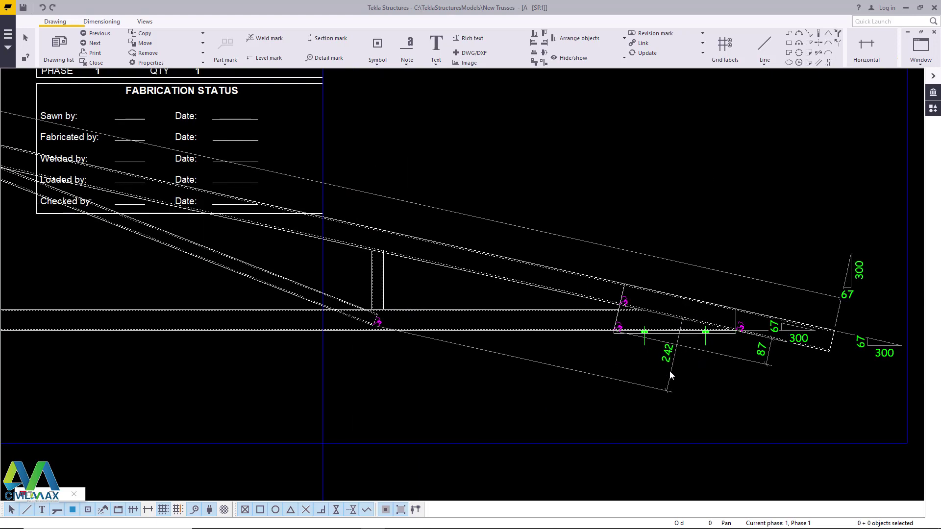
- Delete the two height dimensions below the bearing plate at the truss's shallow end
click(670, 375)
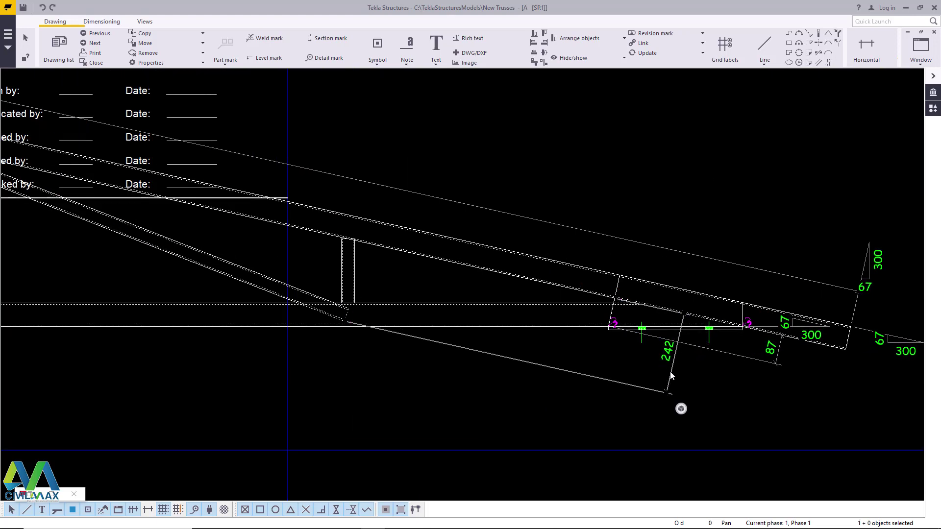
click(701, 349)
key(Delete)
scroll(722, 319, down, 1)
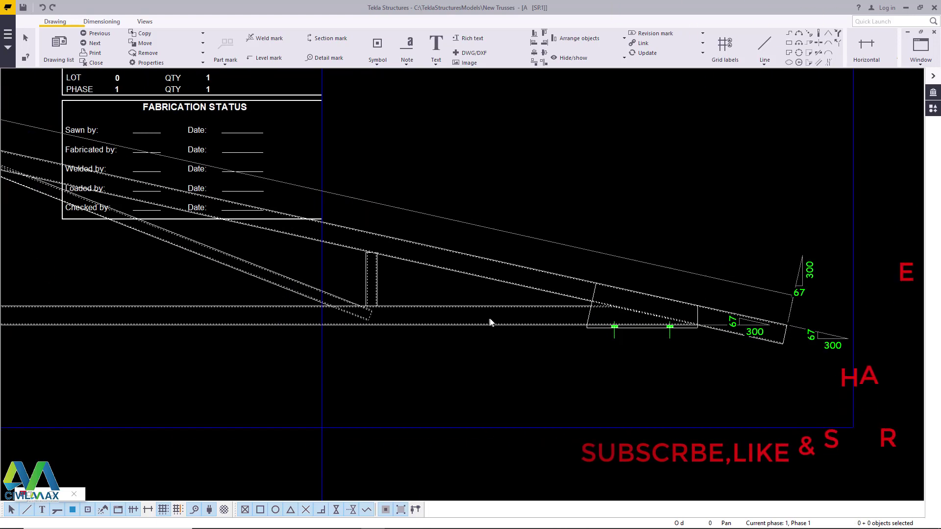
- Delete the three remaining slope marks around the top chord's tip at the truss's shallow end
scroll(810, 338, up, 3)
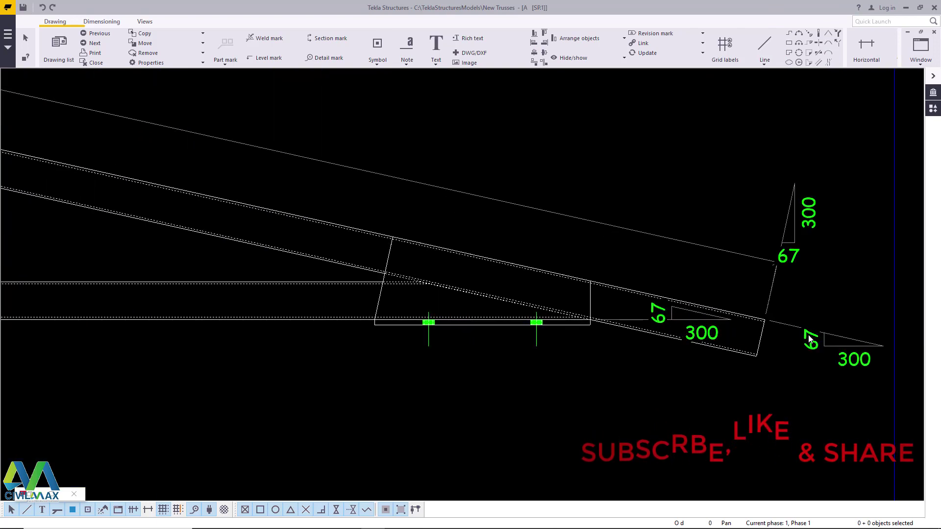
scroll(730, 326, down, 1)
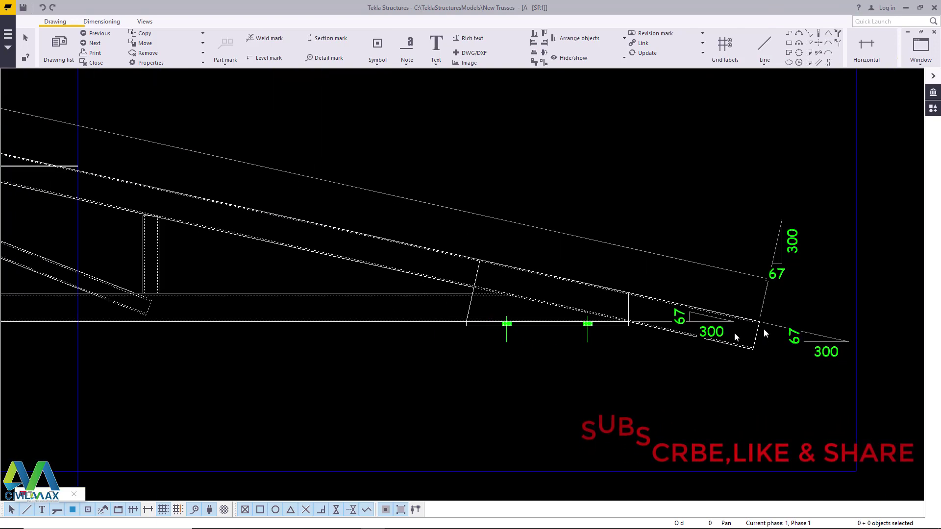
scroll(735, 332, up, 3)
click(697, 314)
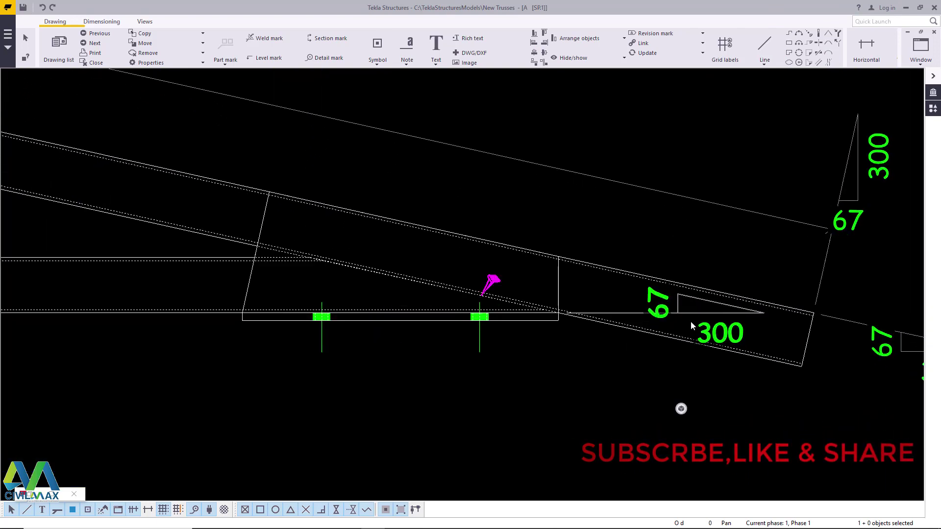
key(Delete)
scroll(686, 329, down, 1)
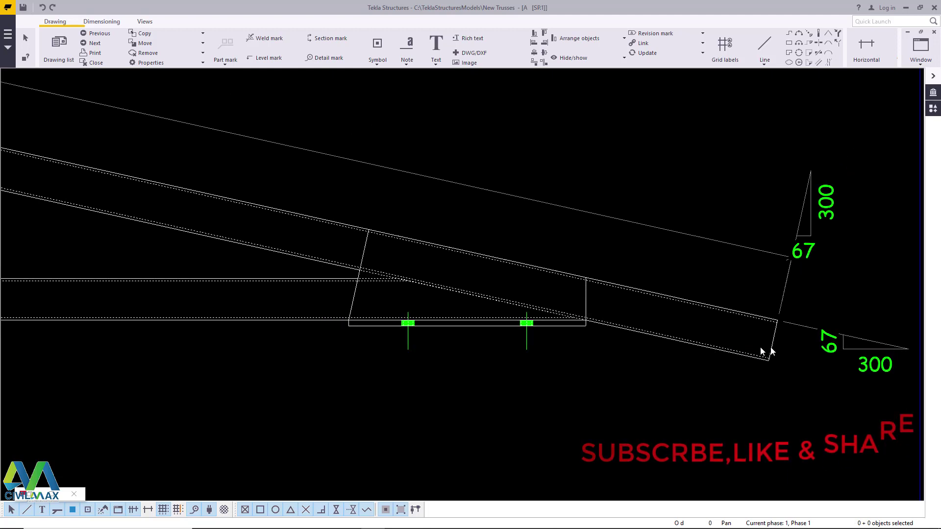
click(834, 350)
key(Delete)
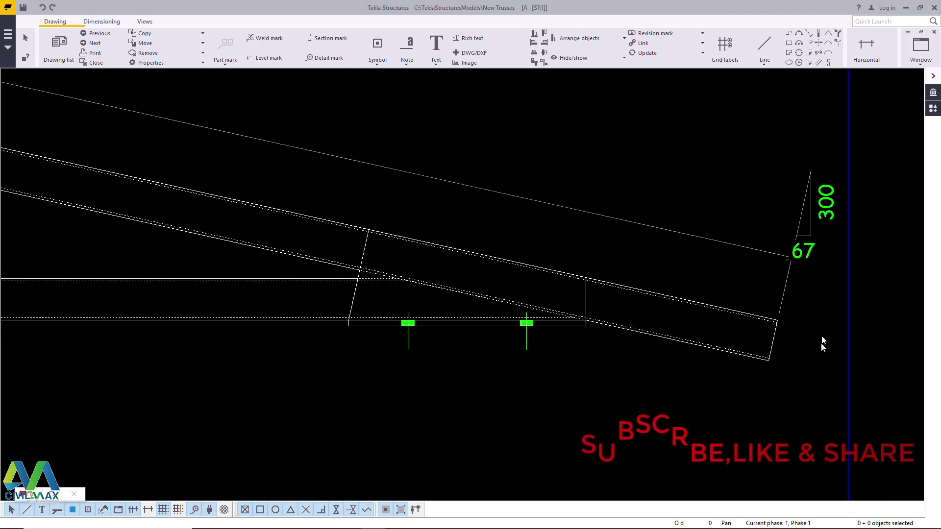
click(804, 251)
key(Delete)
- Move the section A-A view up to below the truss elevation and place the plan view beneath it, above the sheet's lower edge
scroll(783, 291, down, 5)
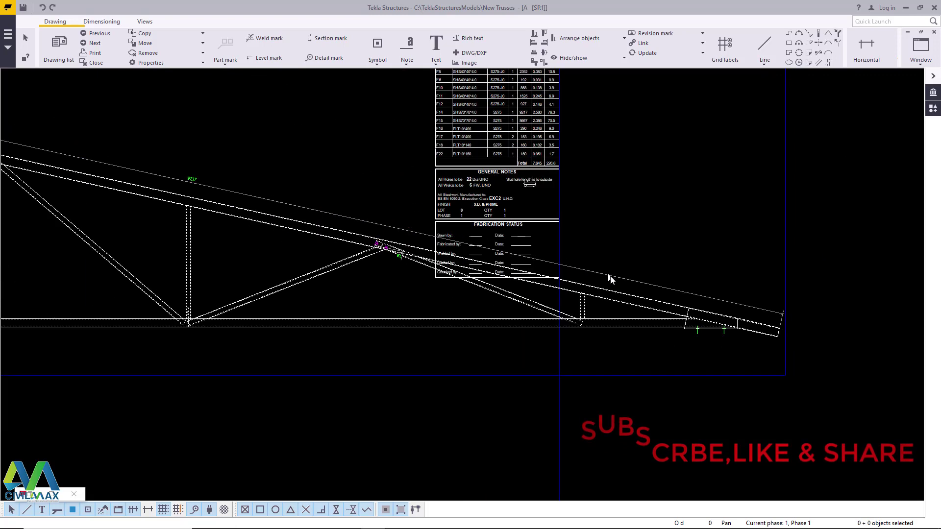
scroll(735, 303, down, 4)
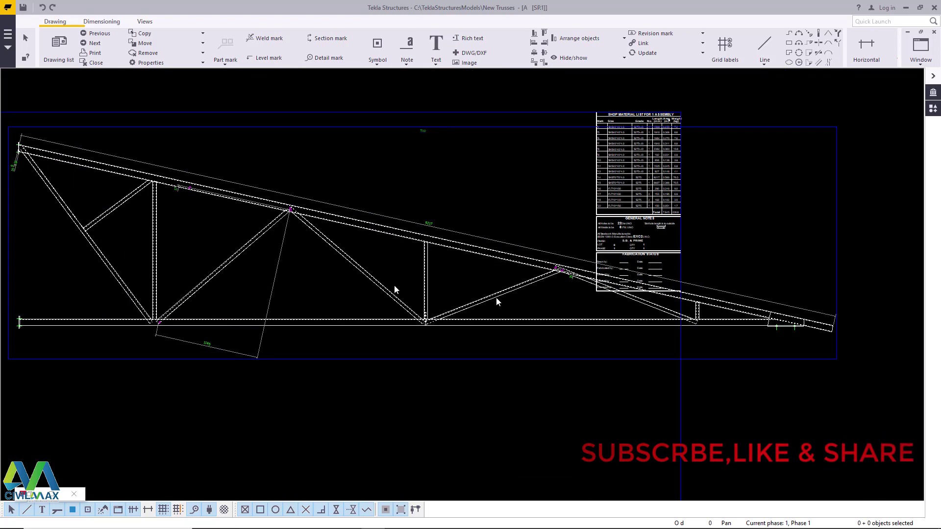
scroll(622, 301, down, 5)
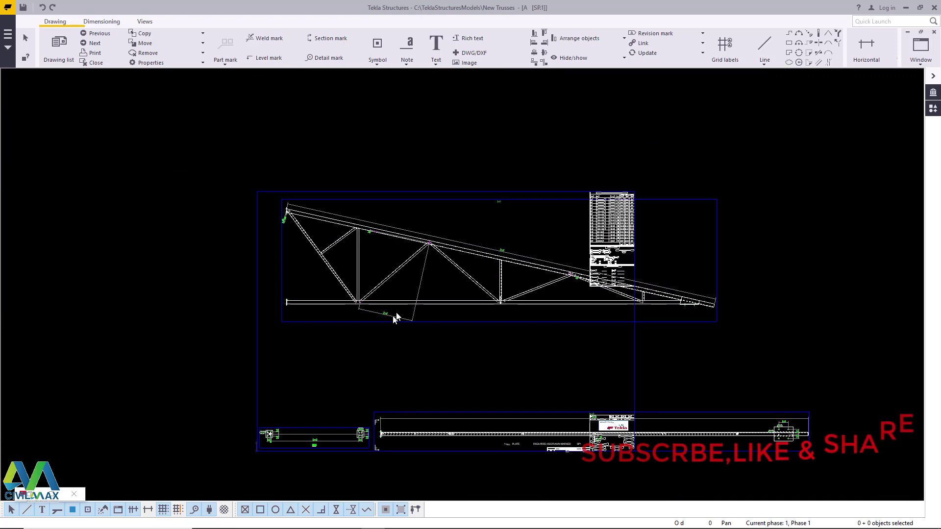
scroll(323, 420, up, 5)
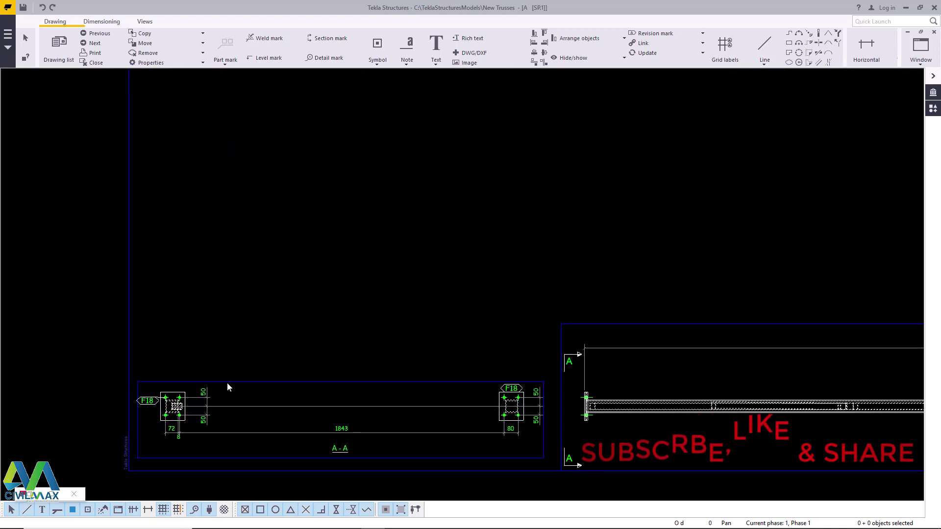
click(228, 386)
drag(230, 380, 244, 116)
click(645, 314)
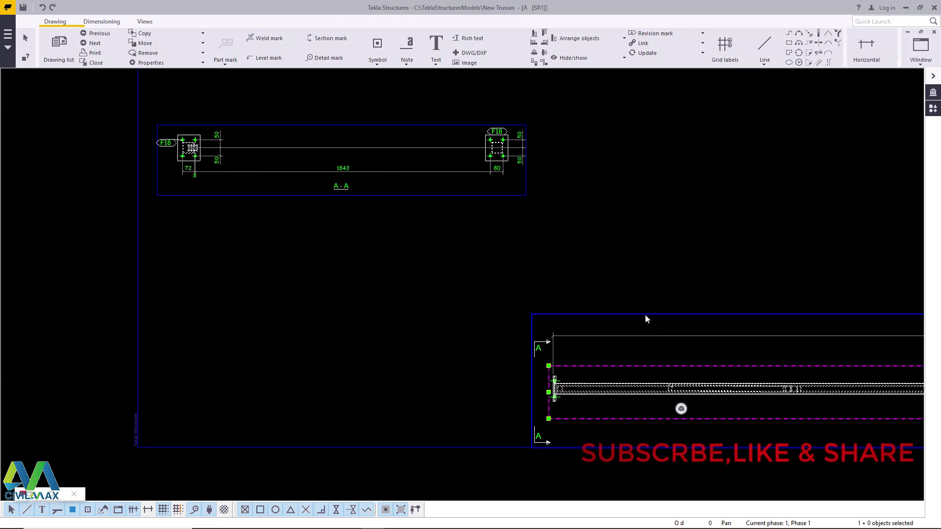
drag(645, 313, 277, 251)
scroll(245, 368, down, 4)
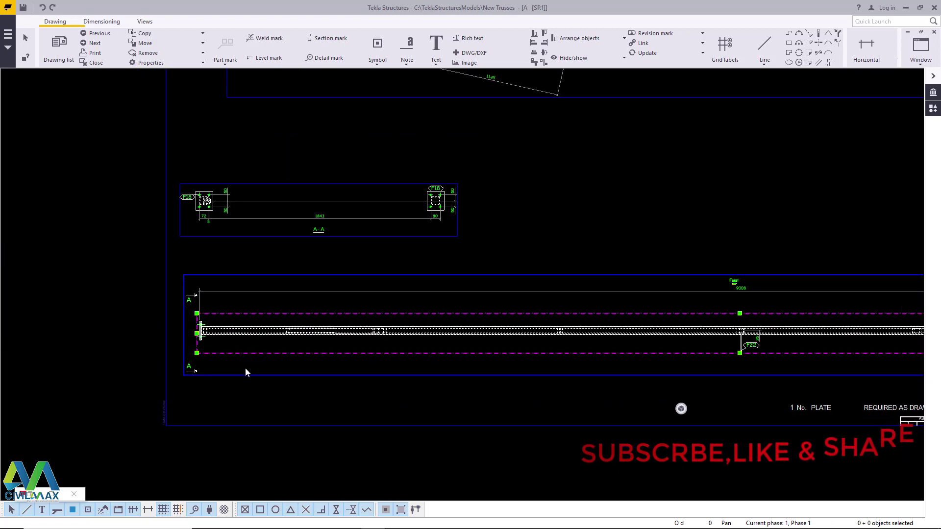
scroll(288, 373, down, 1)
scroll(623, 312, down, 2)
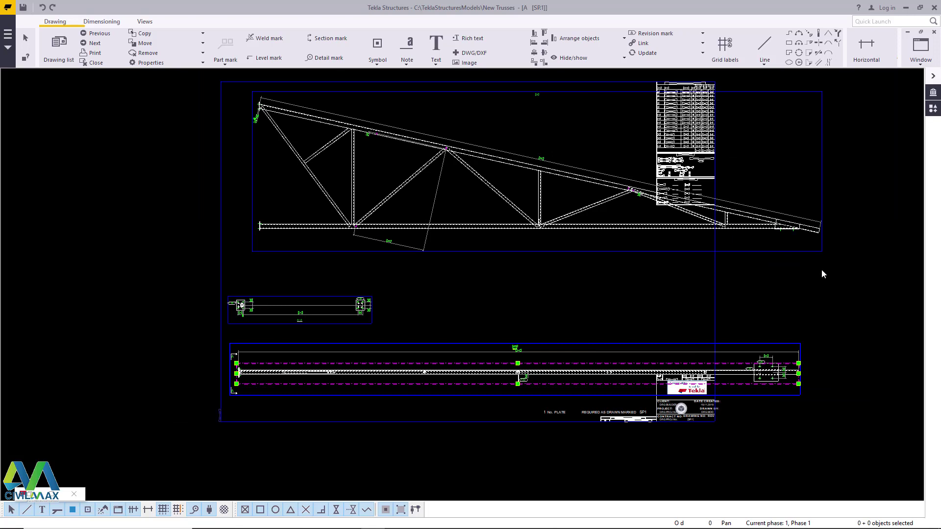
- Reduce the truss elevation view's drawing scale and move the view into the sheet, clear of the material list
double_click(625, 257)
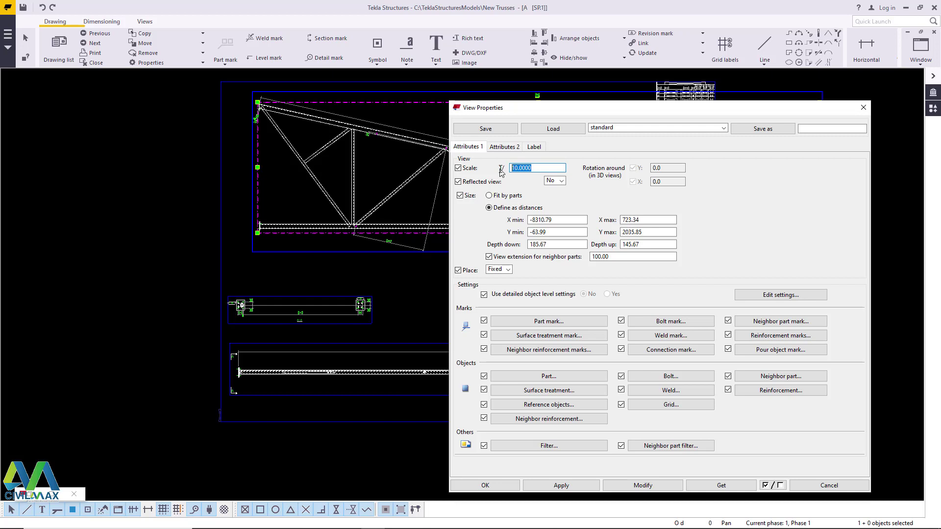
click(642, 483)
drag(745, 108, 706, 113)
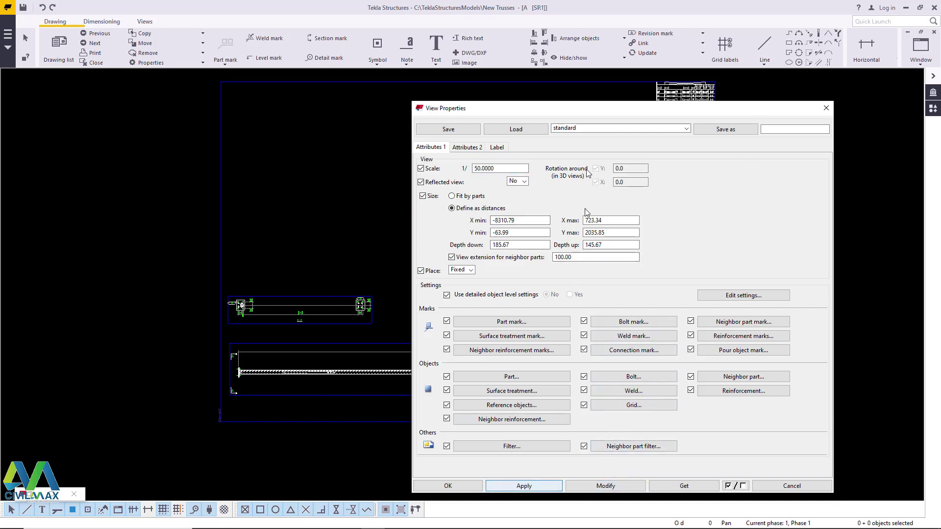
mouse_move(548, 113)
mouse_down()
mouse_move(777, 274)
mouse_move(564, 115)
mouse_up()
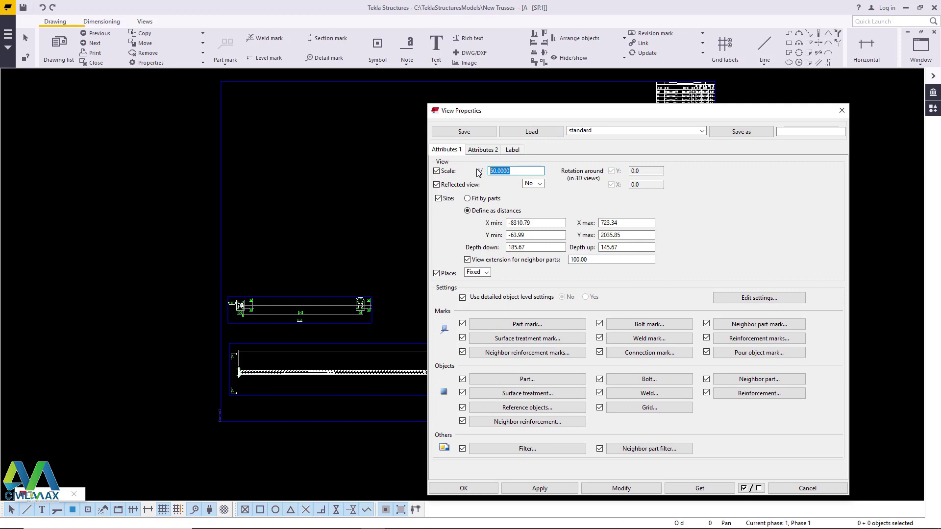
click(631, 490)
click(485, 490)
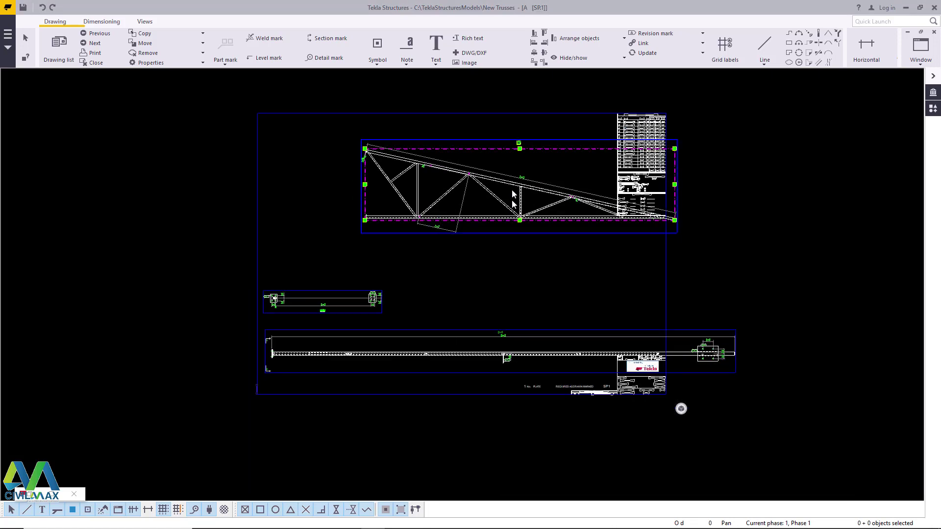
drag(545, 246, 455, 227)
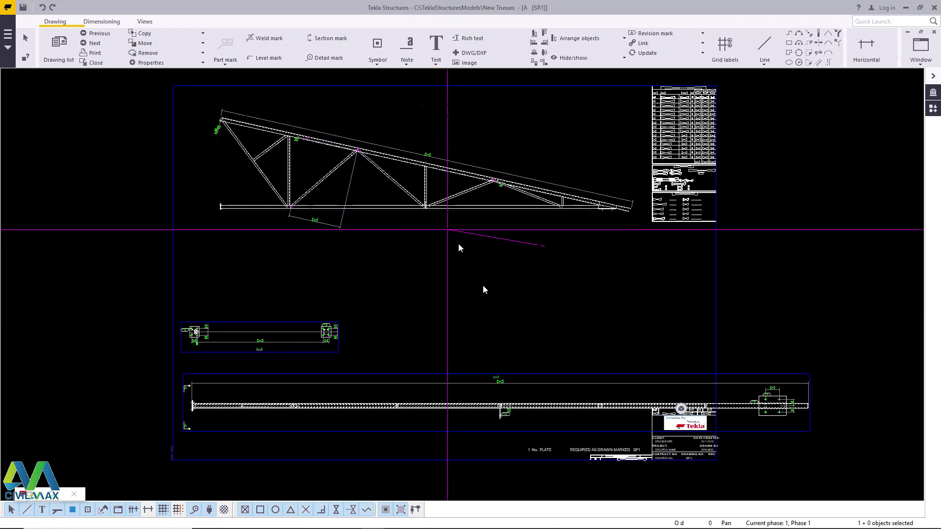
- Set the plan view's scale to 1/15
scroll(279, 353, up, 1)
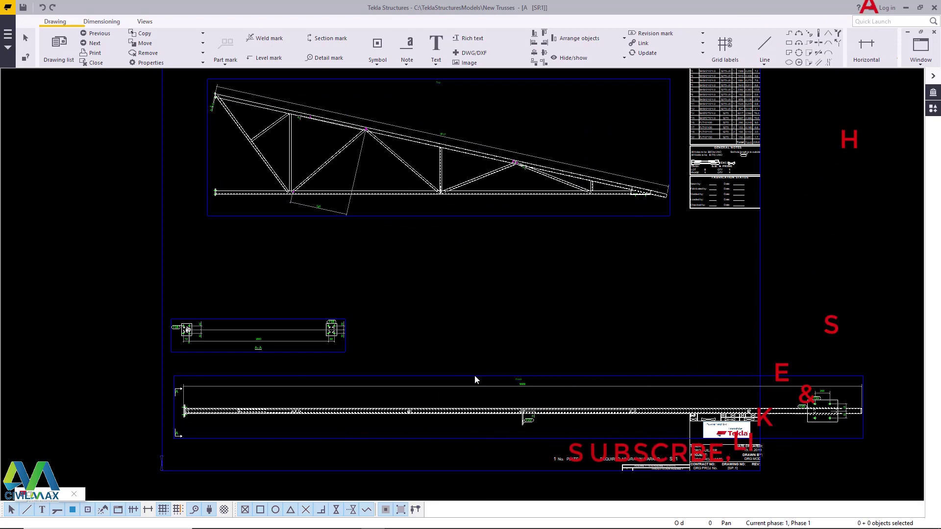
click(474, 375)
double_click(475, 375)
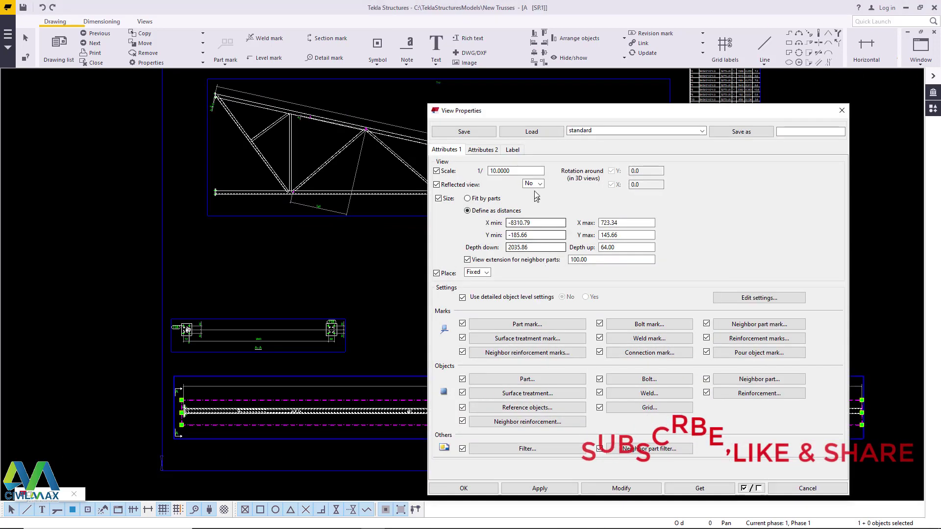
drag(513, 176, 471, 178)
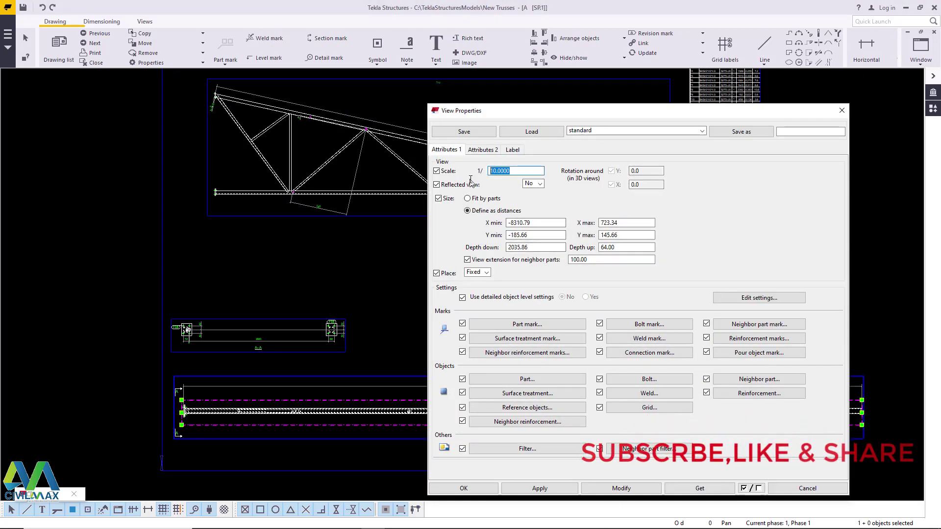
text(15)
click(627, 489)
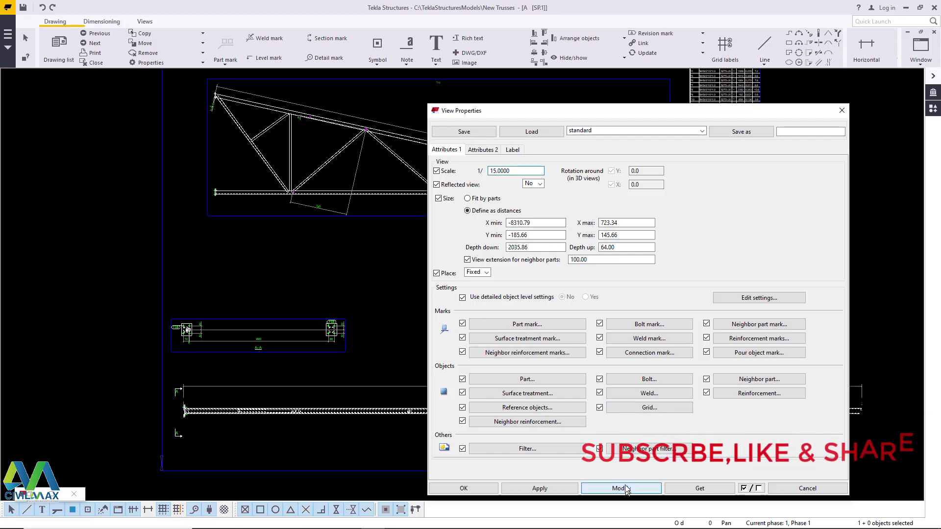
click(461, 488)
- Move the plan view directly beneath the truss elevation and centre the section A-A view below it
drag(546, 386, 468, 237)
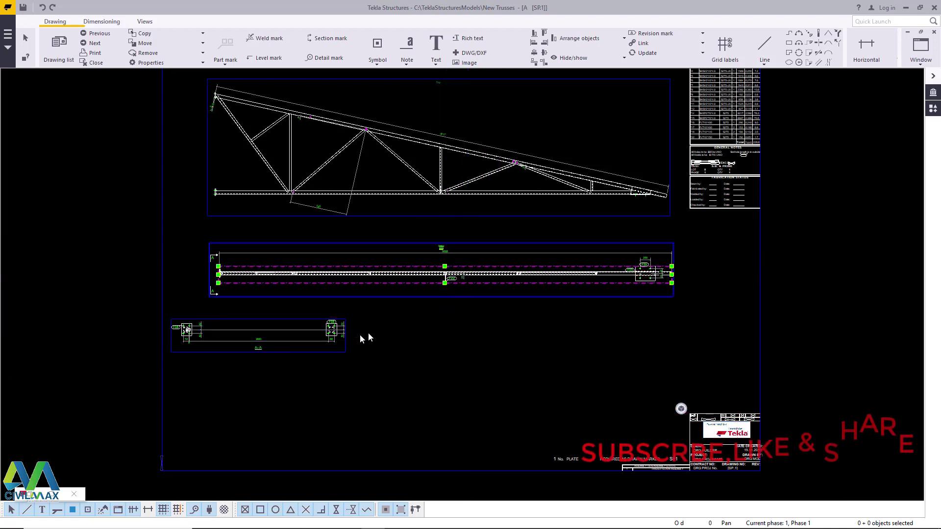
click(294, 325)
drag(295, 320, 451, 319)
- In section A-A, move the F18 mark of the plate with the hatched section diagonally down and away from the plate
scroll(539, 344, up, 4)
scroll(512, 334, up, 6)
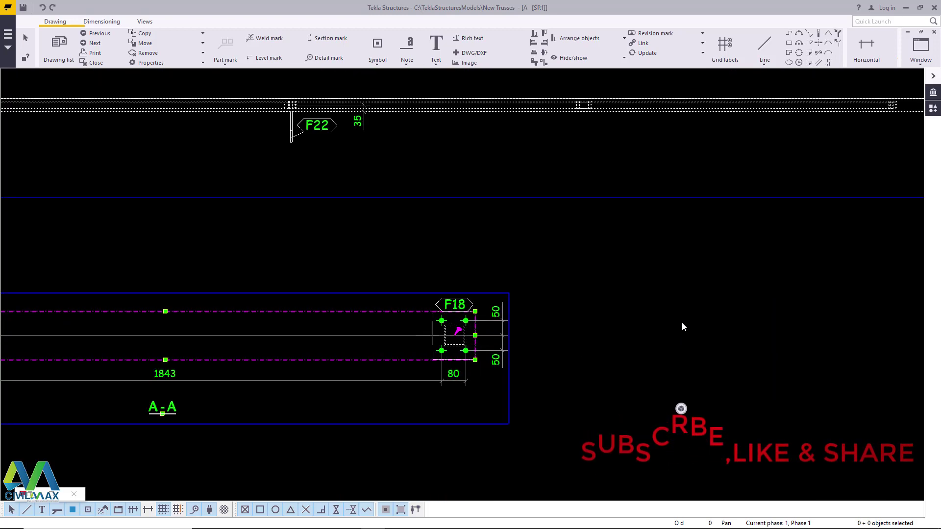
click(485, 280)
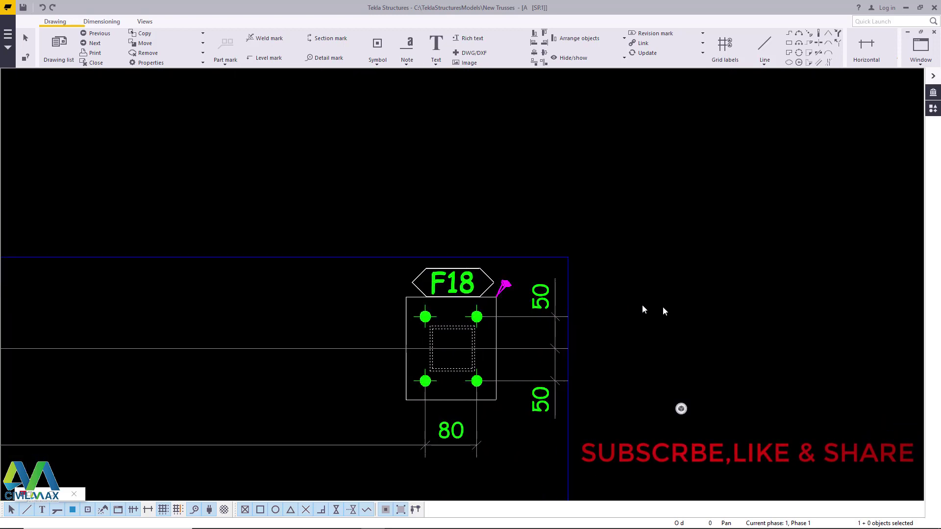
scroll(737, 331, down, 6)
scroll(76, 316, up, 5)
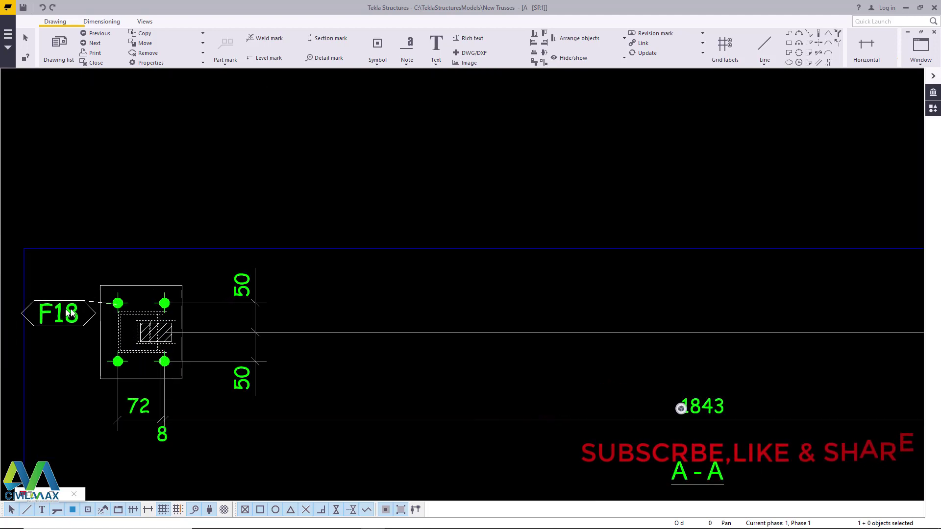
scroll(431, 305, down, 2)
scroll(210, 304, up, 2)
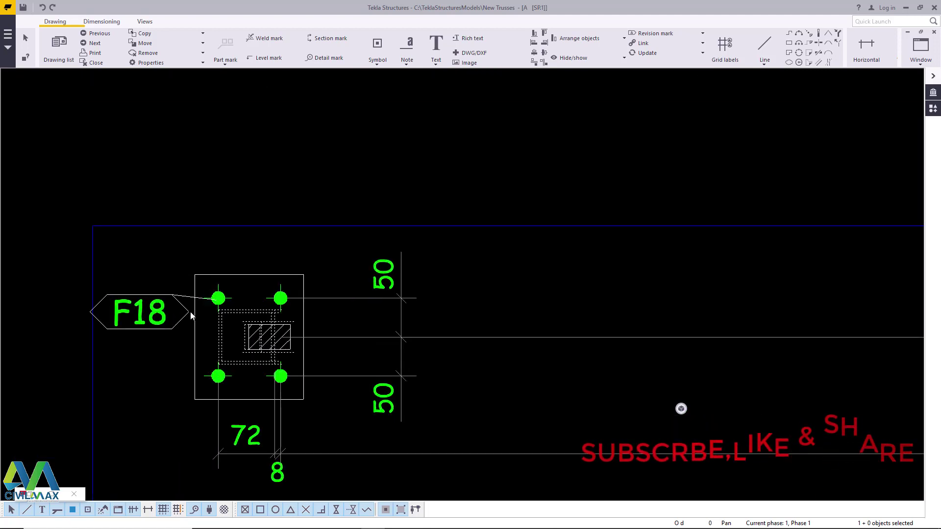
scroll(260, 306, down, 2)
scroll(239, 305, up, 1)
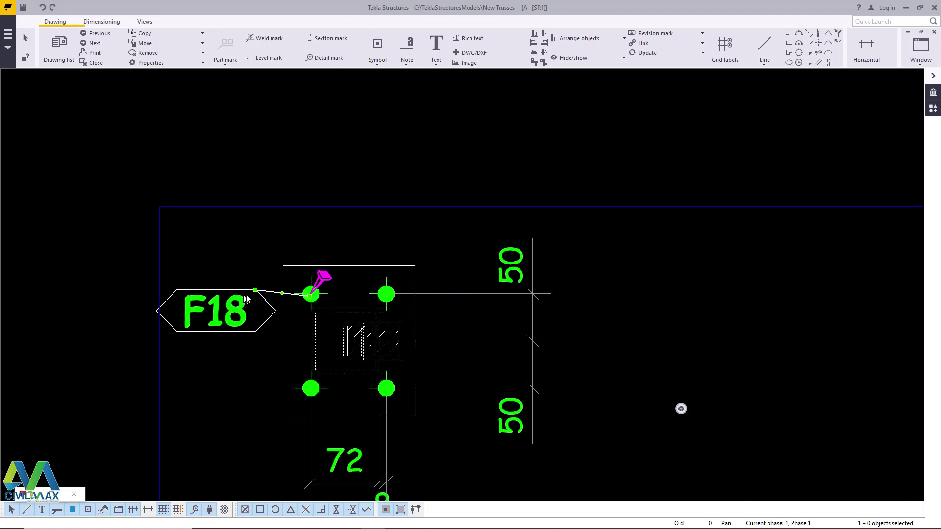
drag(259, 297, 229, 404)
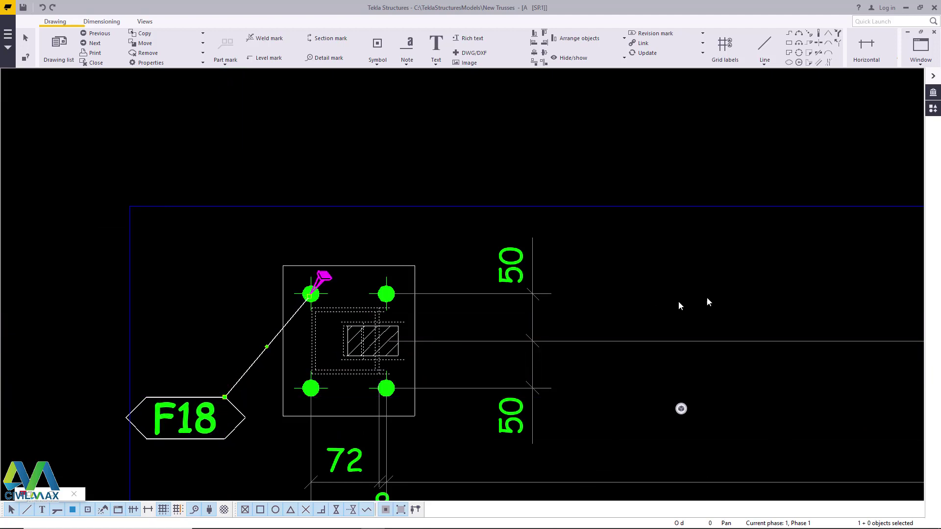
- In section A-A, set the frame around the plate's F18 mark to the underline type
scroll(280, 352, down, 1)
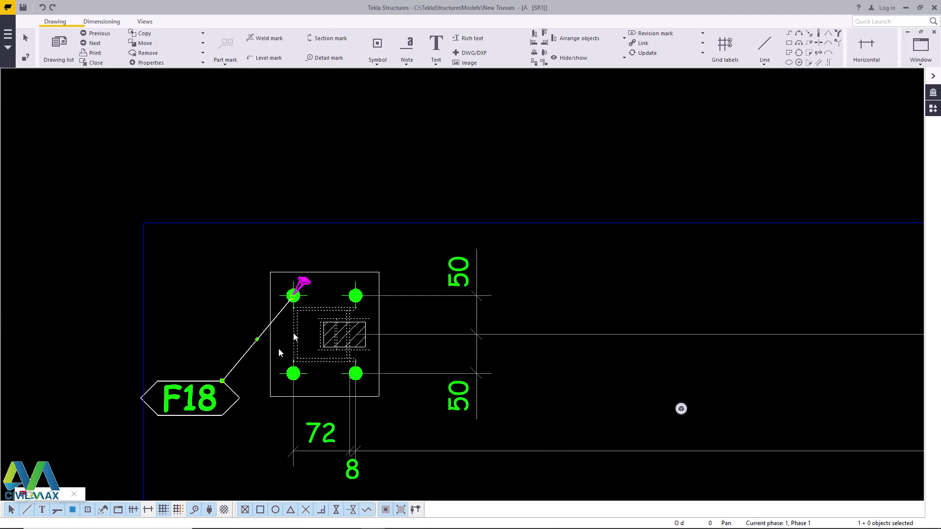
double_click(208, 386)
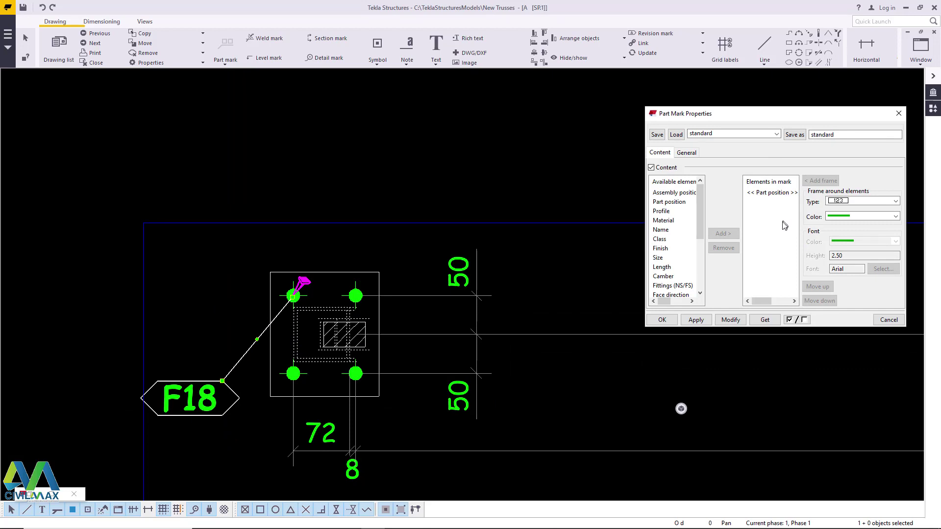
click(778, 194)
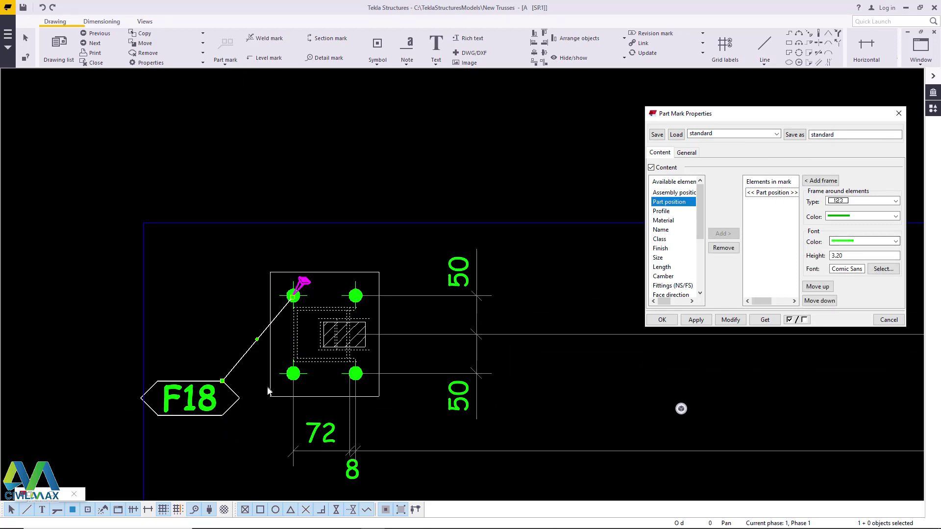
scroll(296, 301, up, 3)
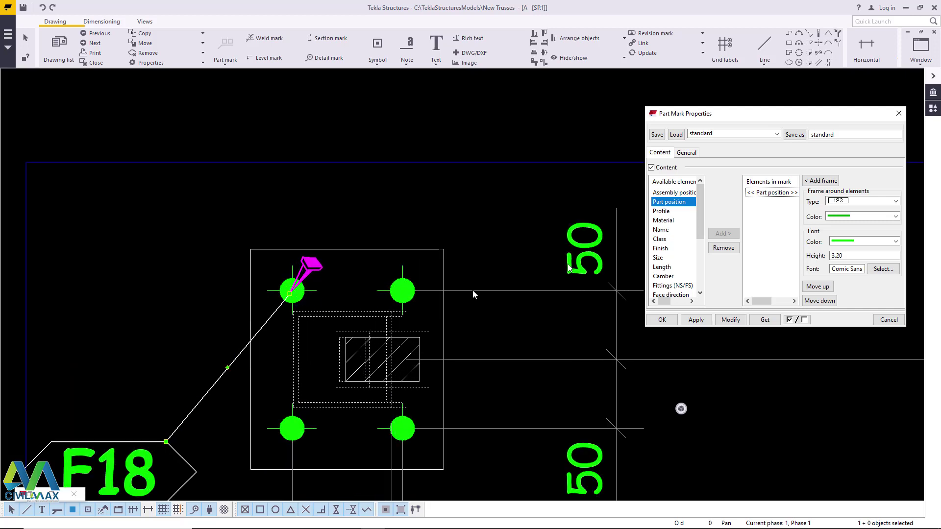
click(687, 153)
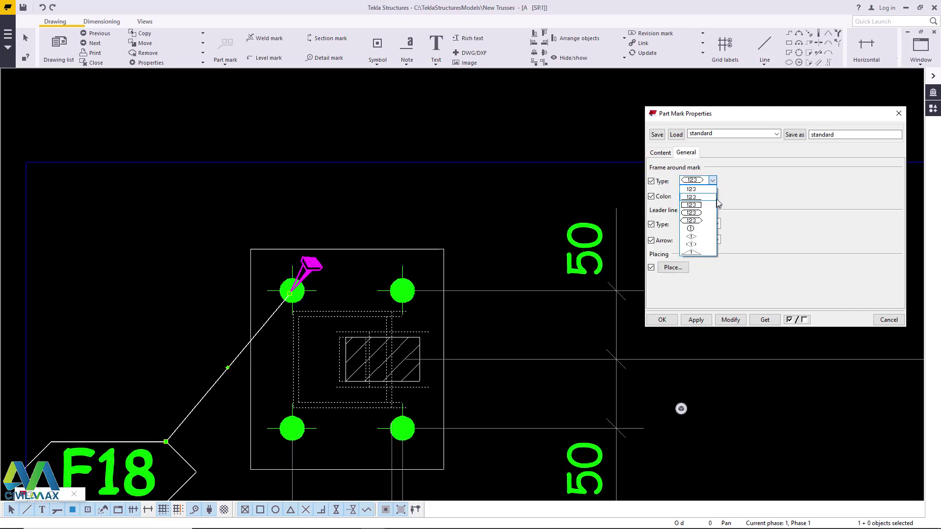
click(713, 182)
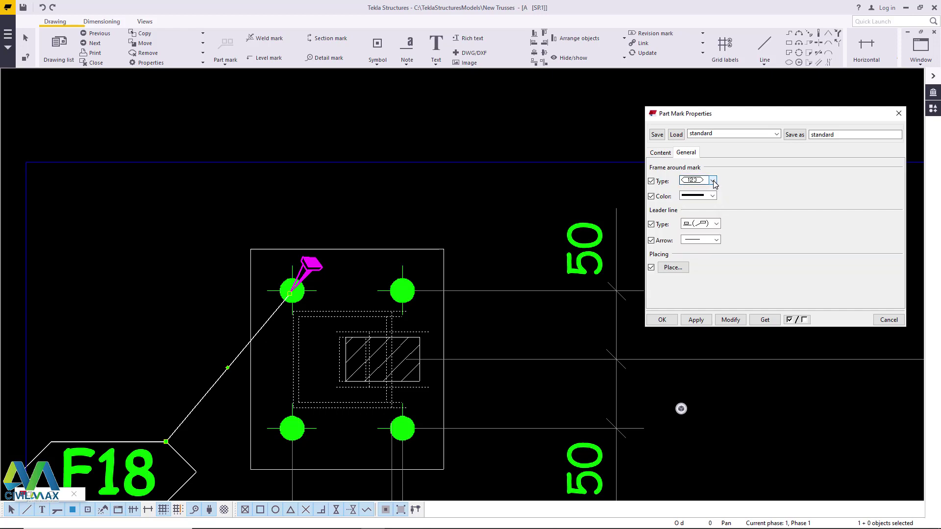
click(713, 182)
click(696, 197)
- Give the F18 mark the slanted leader line type with a filled arrowhead and apply the changes to the mark
click(717, 225)
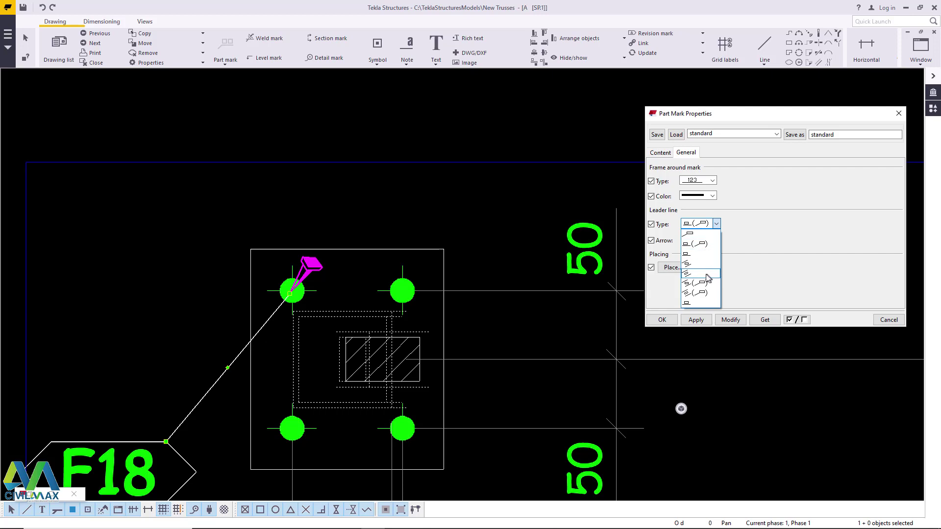
click(692, 255)
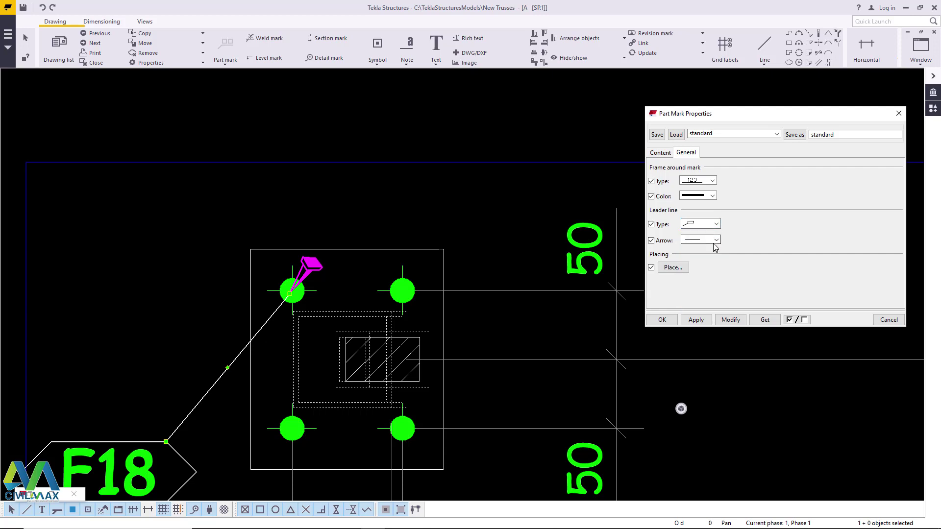
click(716, 242)
click(702, 291)
click(716, 224)
click(715, 225)
click(714, 225)
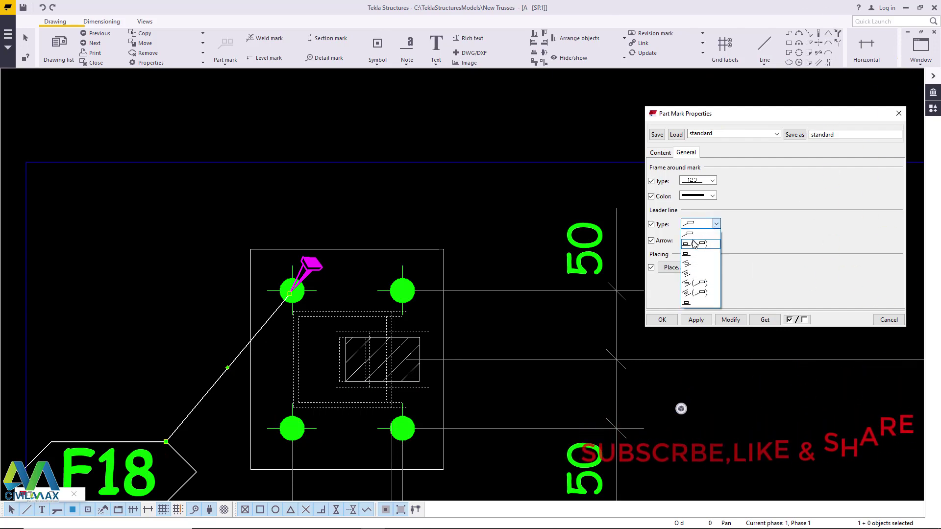
click(691, 237)
click(730, 319)
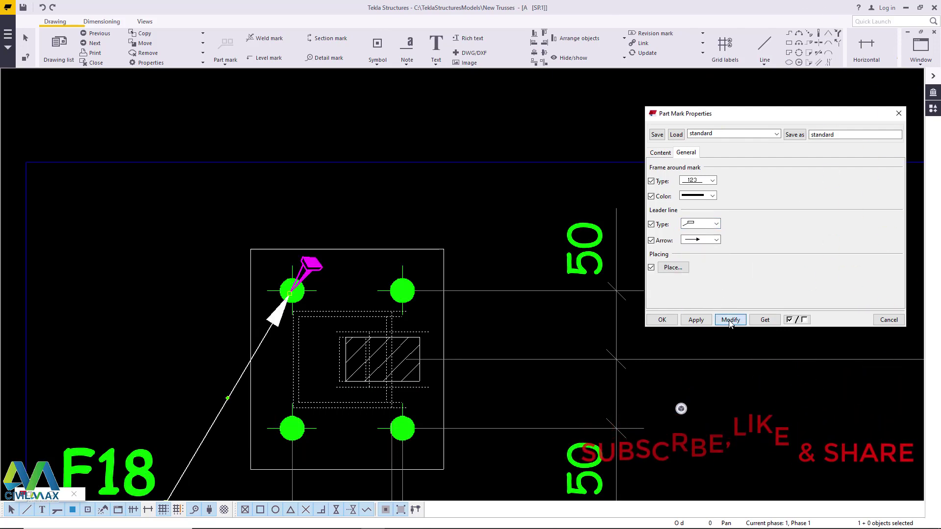
scroll(385, 238, down, 3)
scroll(281, 381, up, 3)
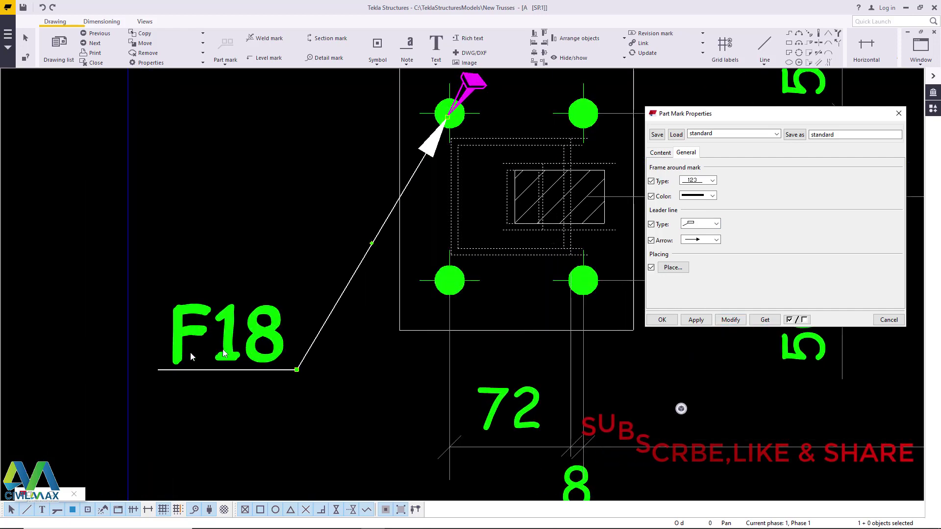
click(308, 354)
scroll(307, 354, down, 2)
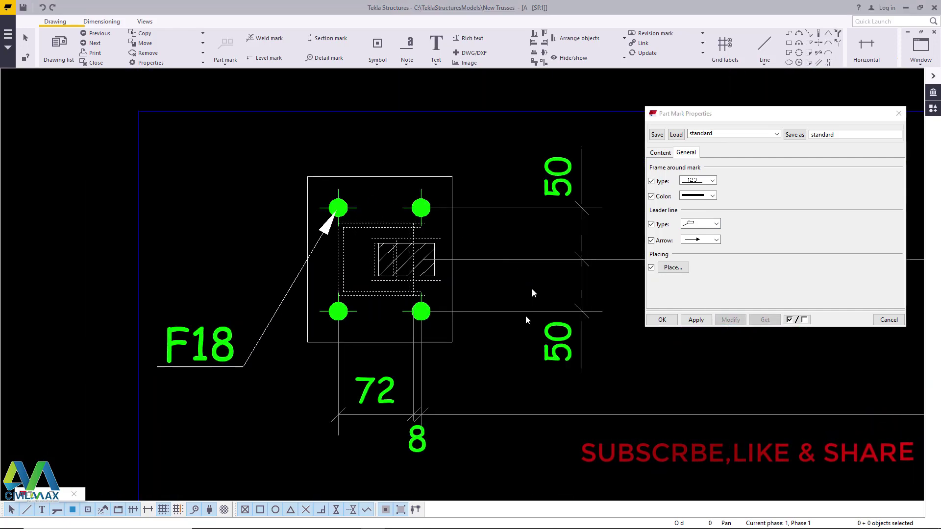
- Set the bolt representation of the plate's four bolts in section A-A to Symbol2, keeping hole and axis
scroll(86, 388, down, 3)
scroll(418, 331, up, 1)
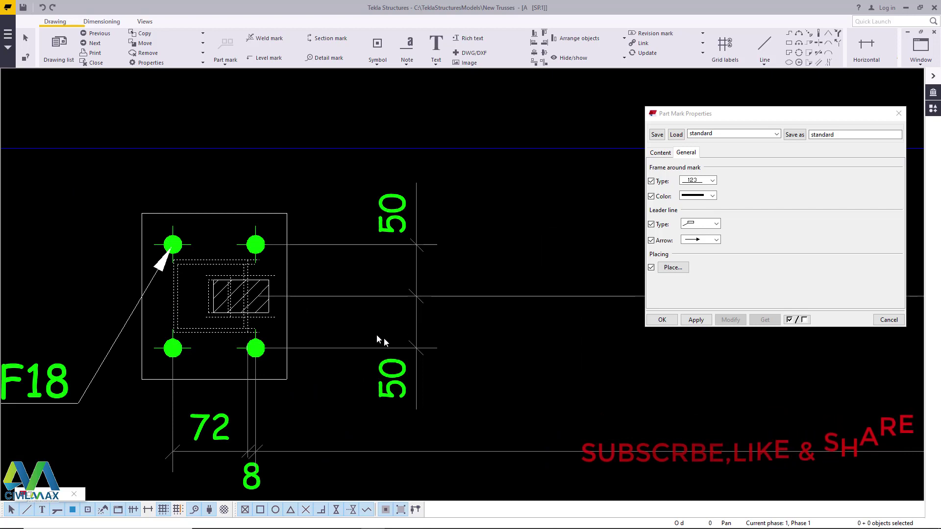
scroll(248, 244, up, 2)
scroll(248, 244, up, 1)
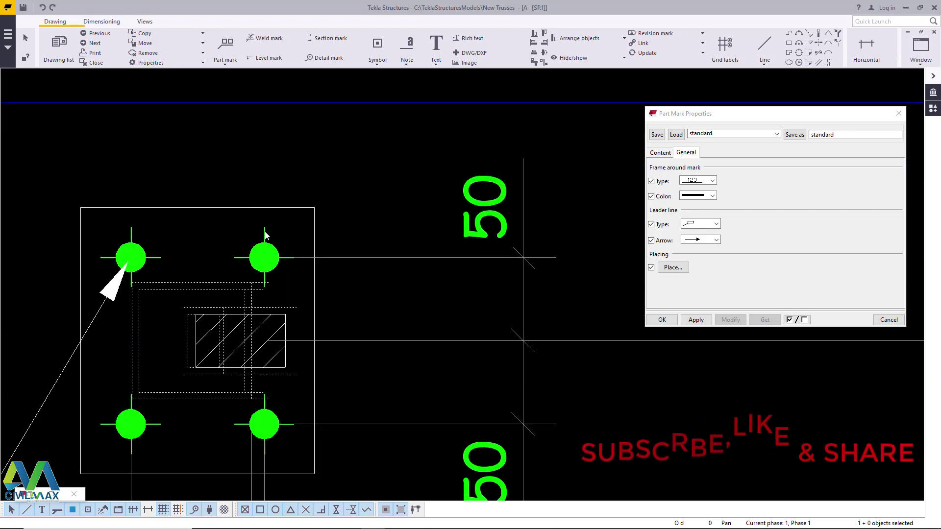
double_click(261, 245)
click(196, 174)
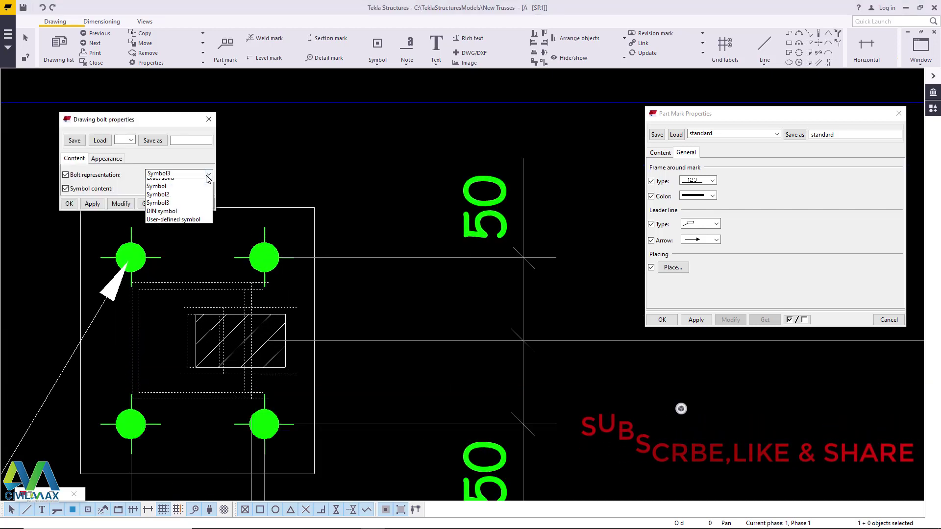
click(177, 210)
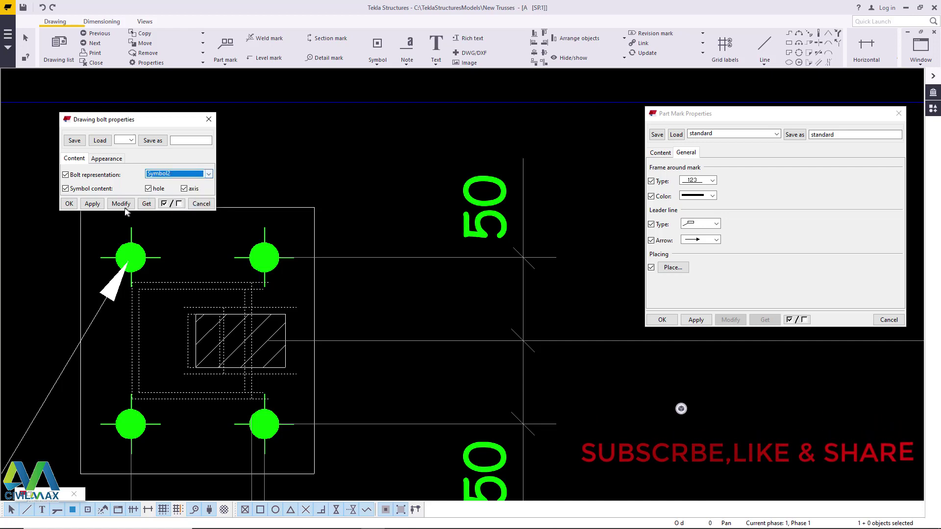
click(92, 203)
click(69, 204)
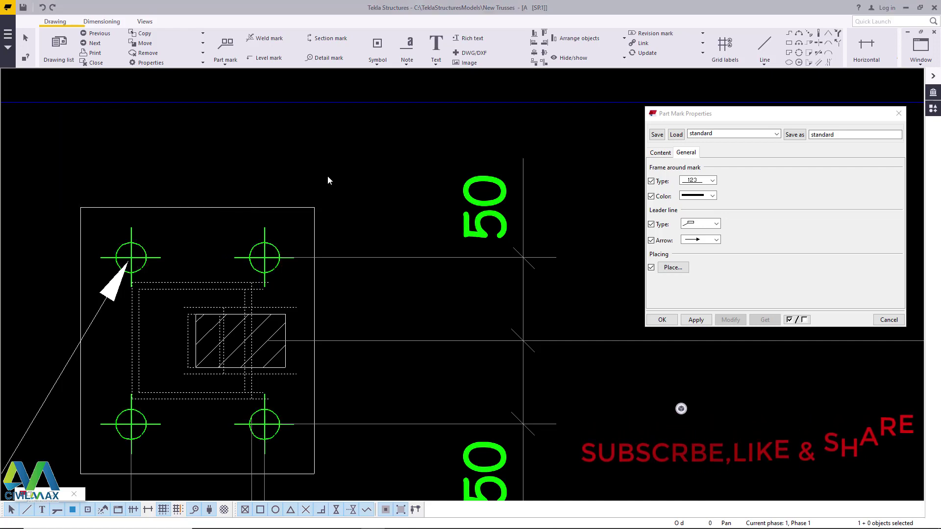
- Set the text colour of the plate's vertical 50 mm bolt dimensions to black and open their font selection
scroll(327, 176, down, 3)
scroll(436, 365, up, 1)
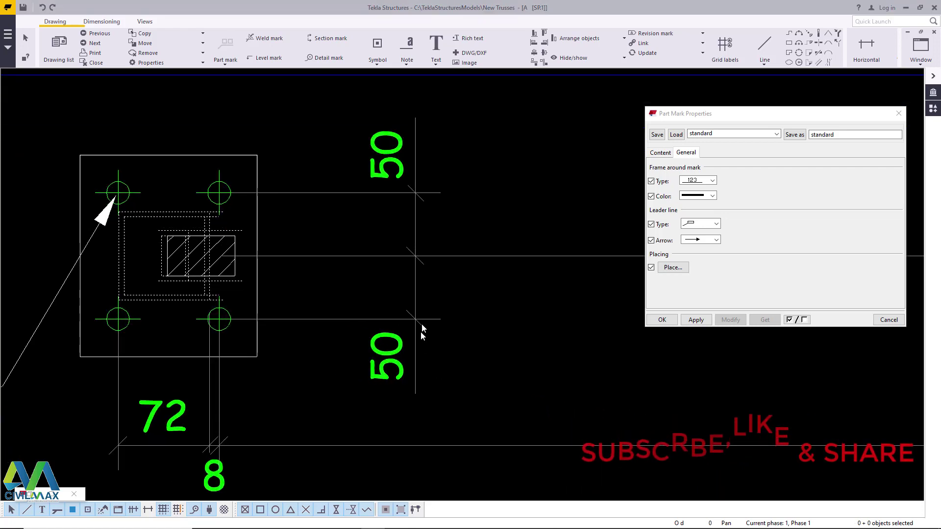
double_click(416, 310)
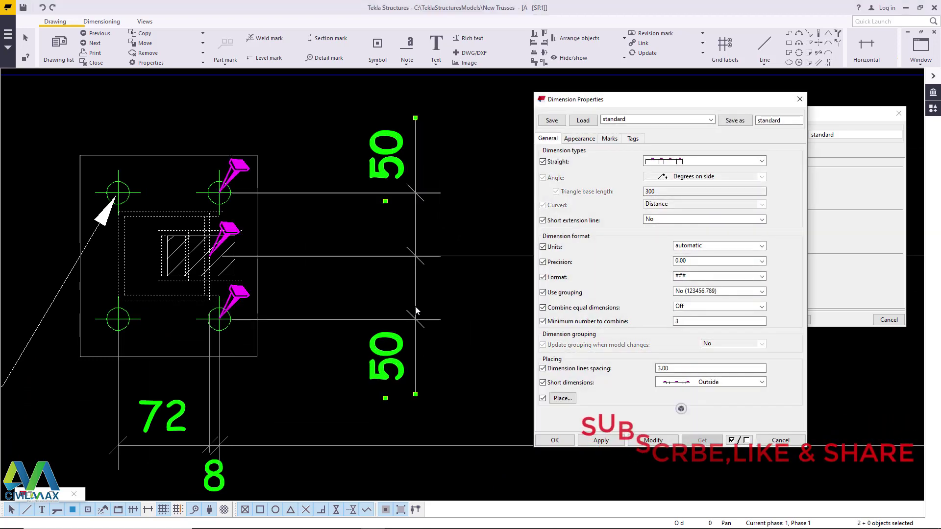
click(582, 139)
click(627, 161)
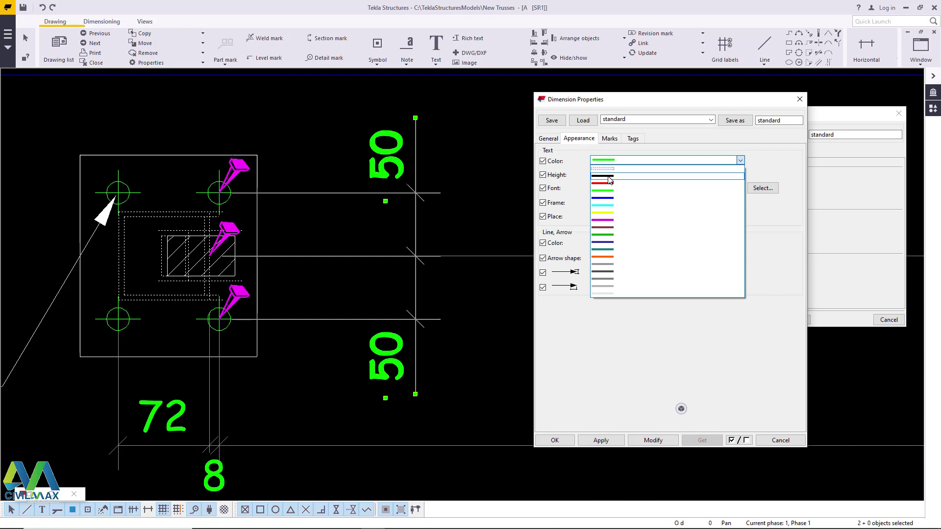
click(610, 177)
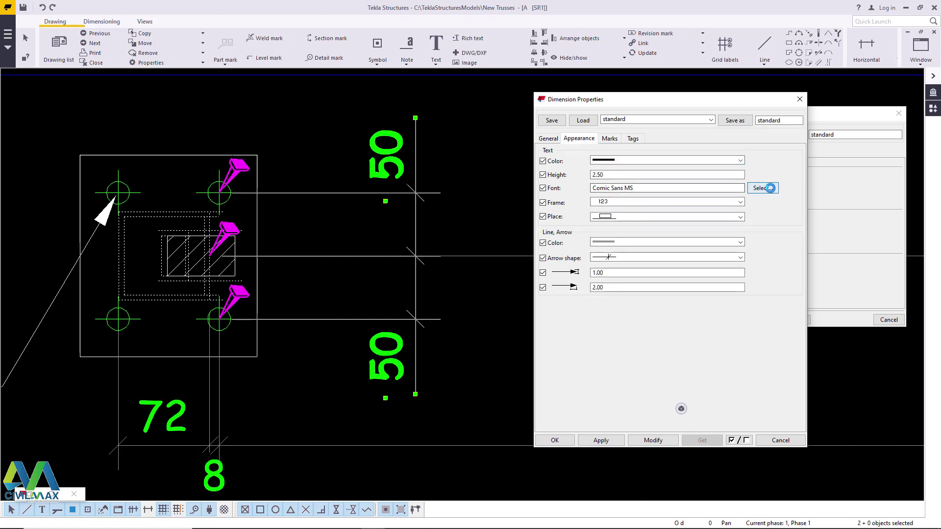
click(770, 189)
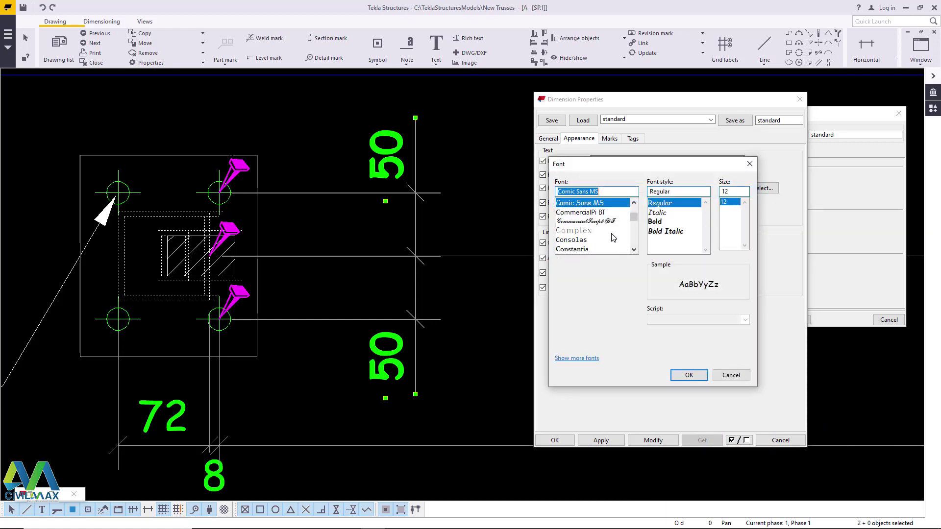
text(YOU)
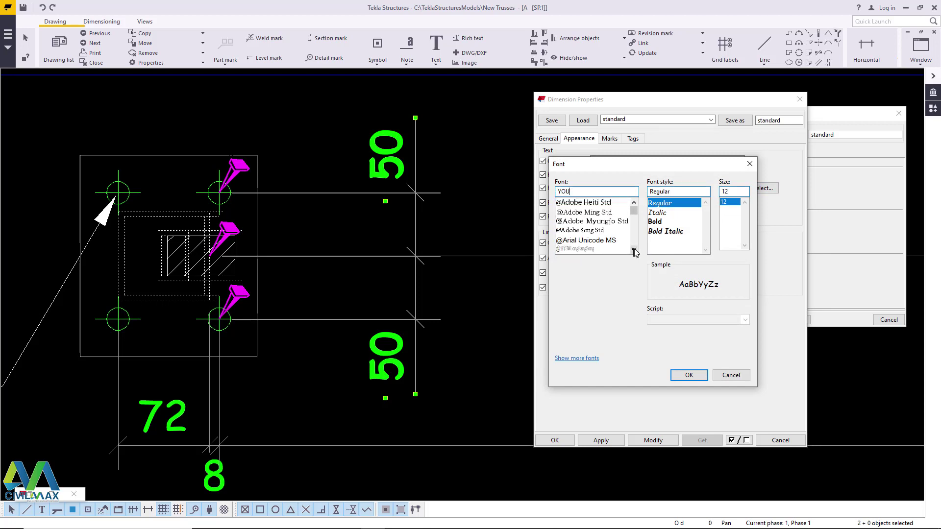
scroll(636, 251, down, 5)
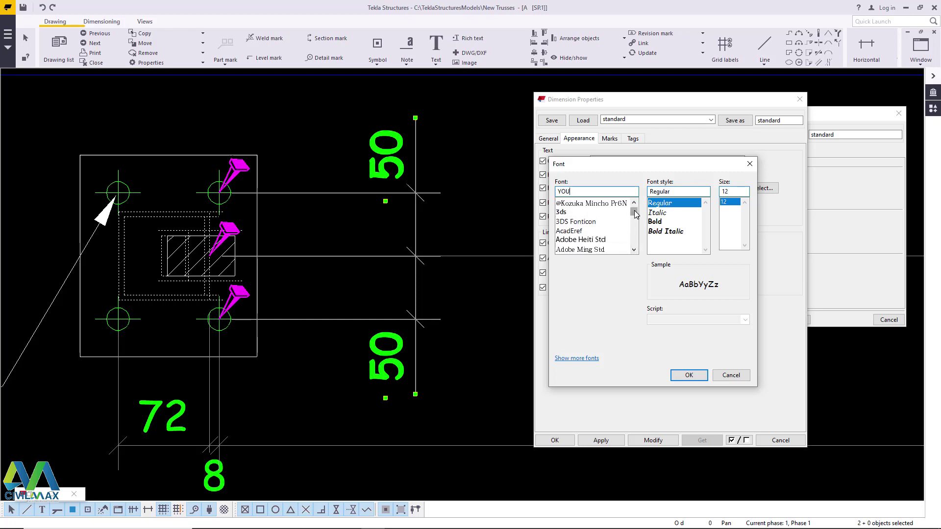
drag(635, 213, 638, 243)
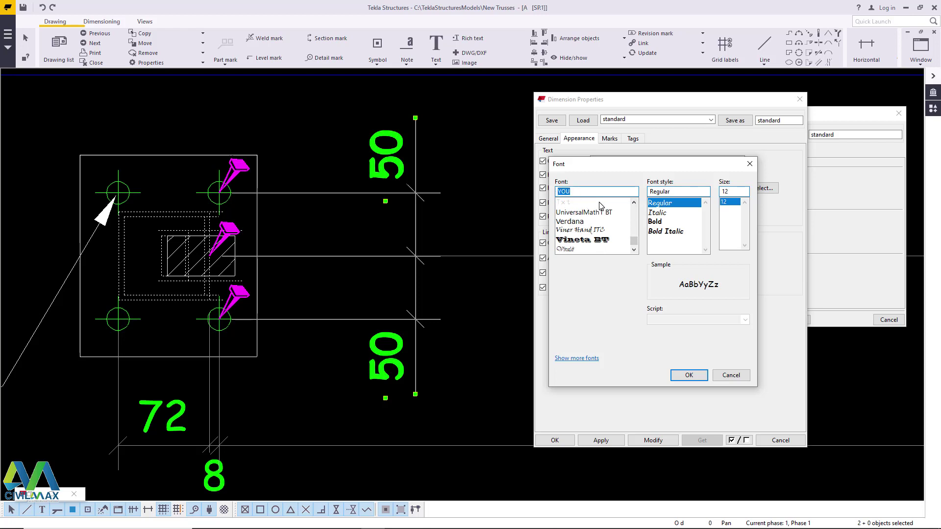
key(BackSpace)
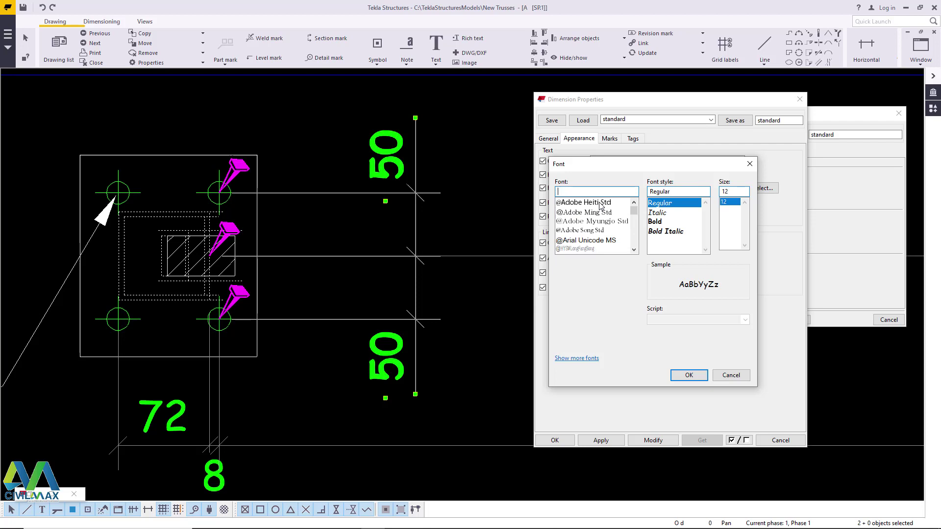
- Choose the Arial Regular font for the vertical 50 mm dimensions and apply the new text appearance to them
text(A)
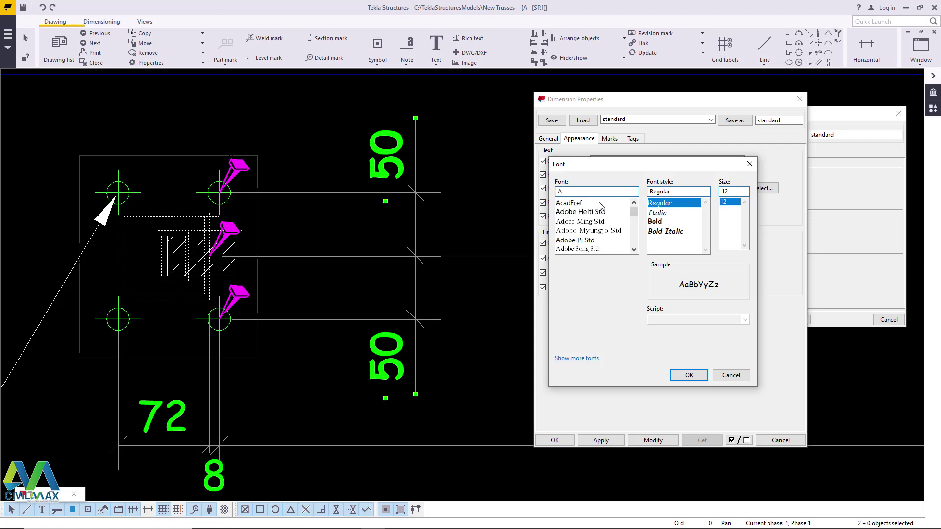
text(RI)
click(599, 202)
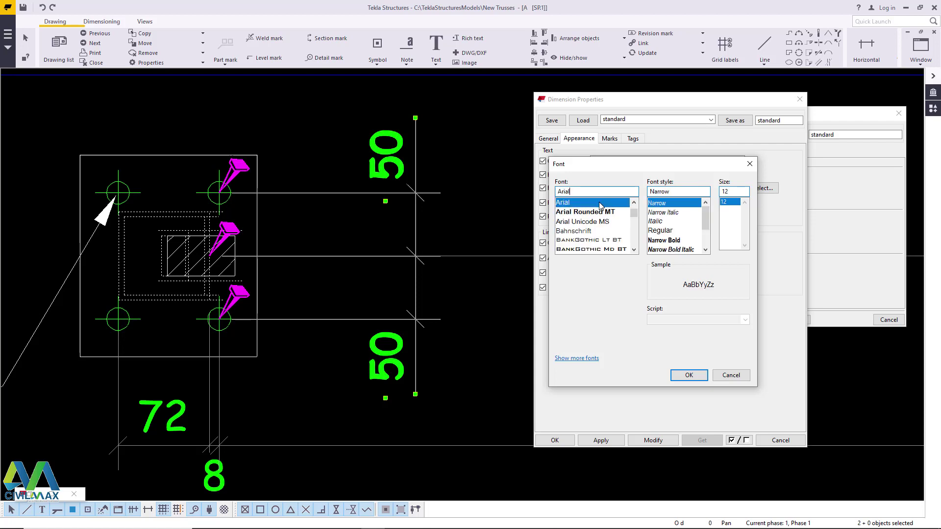
click(662, 231)
click(689, 376)
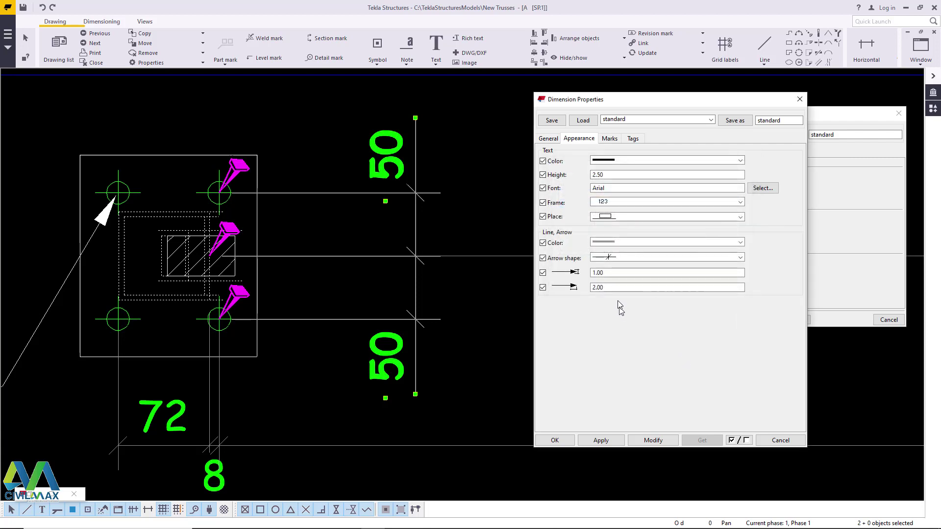
click(659, 441)
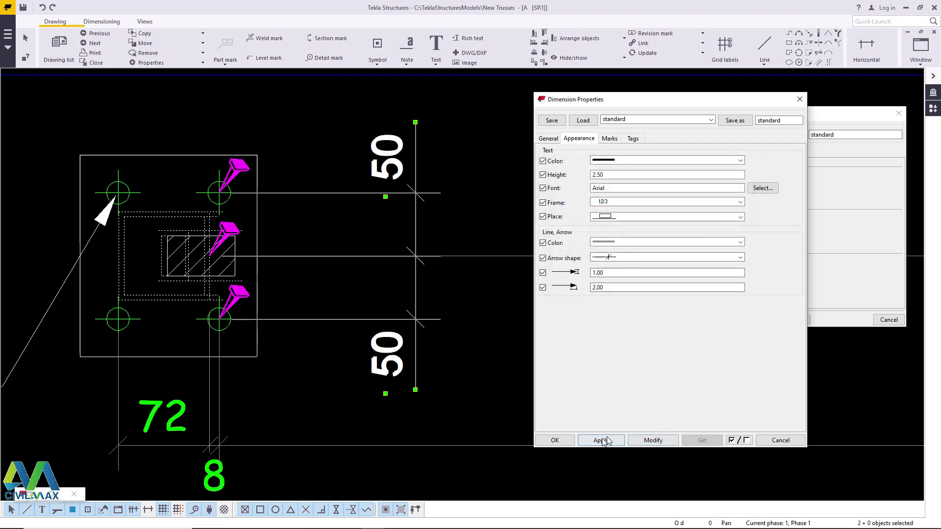
click(555, 441)
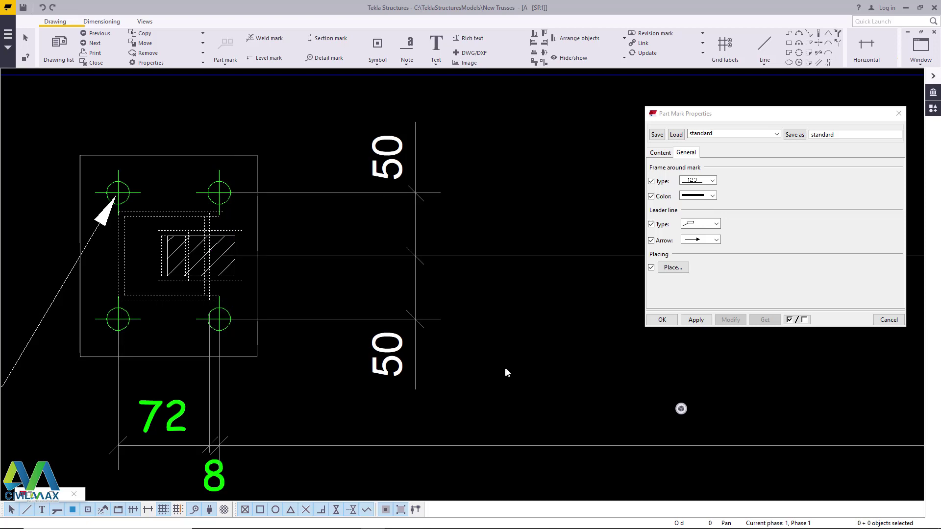
- Delete the horizontal dimension line with the 72 and 8 values below the plate in section A-A
click(176, 426)
mouse_move(276, 361)
middle_down()
mouse_move(257, 401)
mouse_move(290, 384)
middle_up()
click(290, 384)
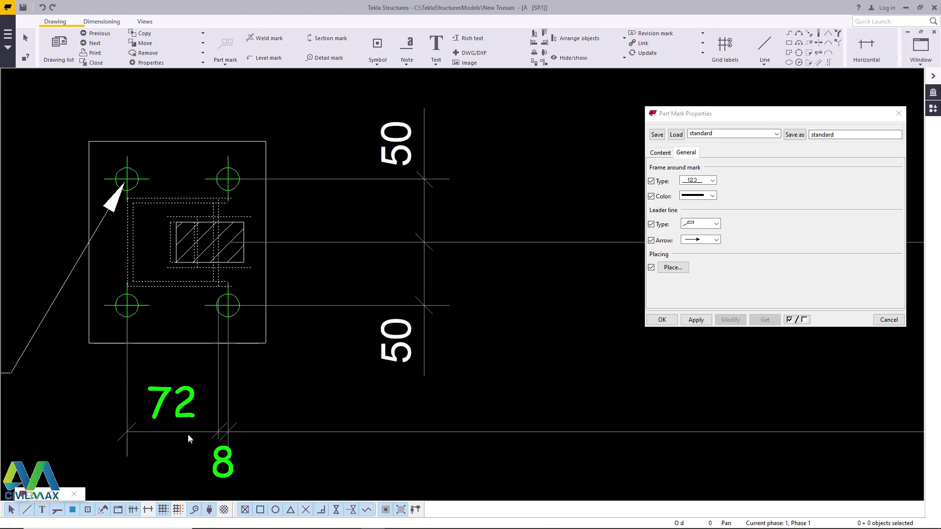
click(189, 404)
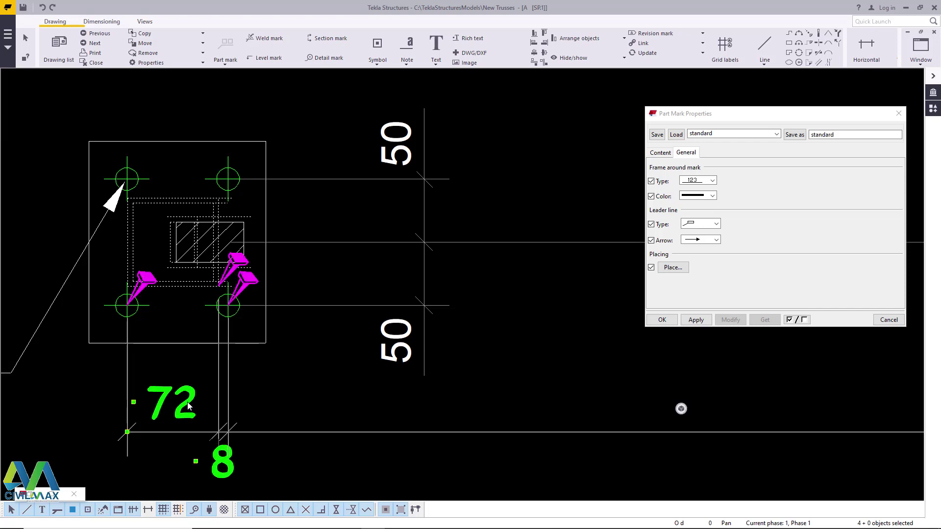
key(Delete)
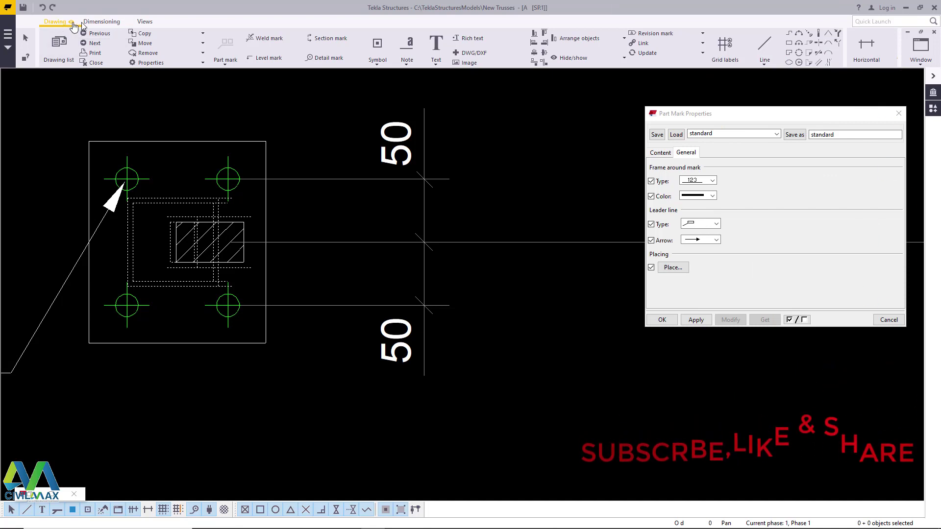
- Add a horizontal dimension between the two lower bolts of the F18 plate in section A-A
click(103, 22)
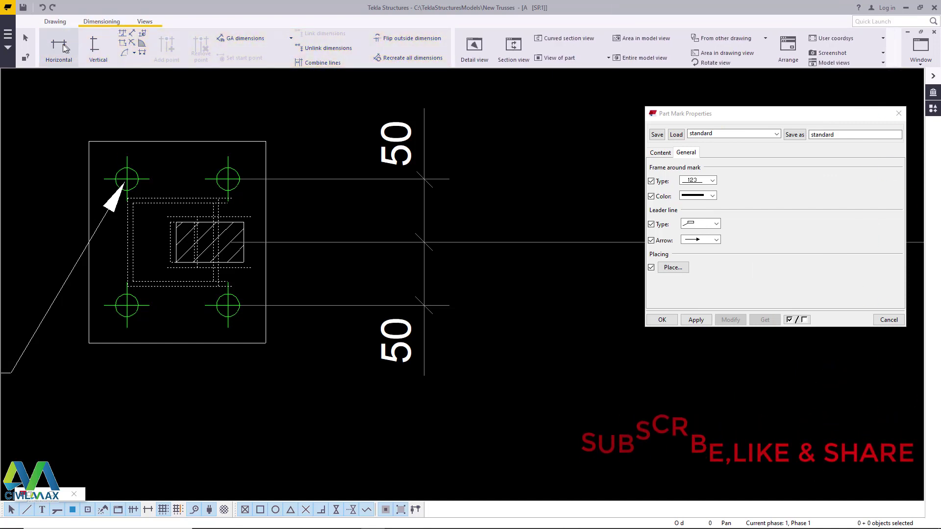
click(63, 45)
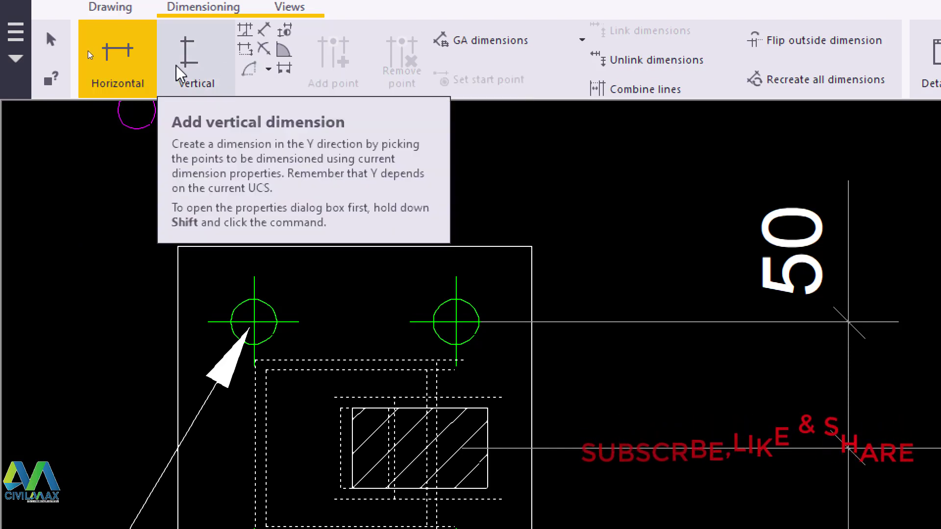
click(119, 67)
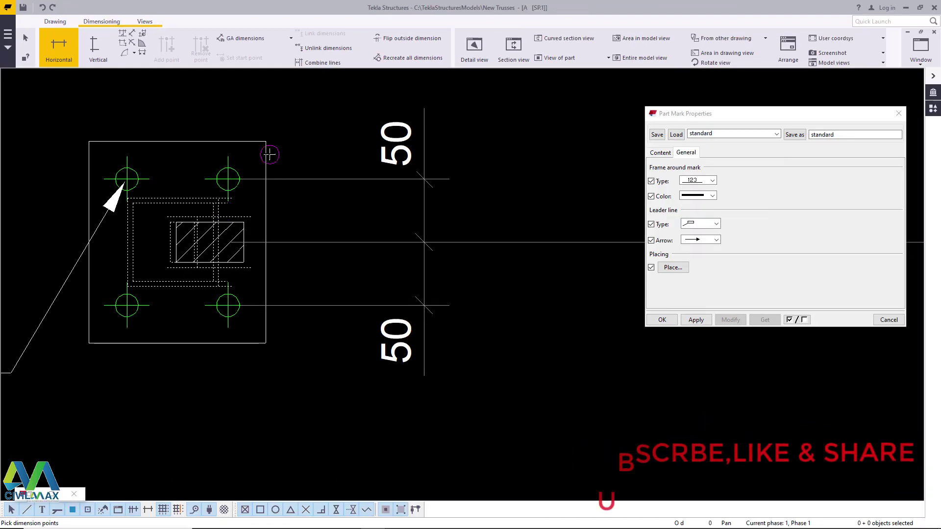
click(127, 329)
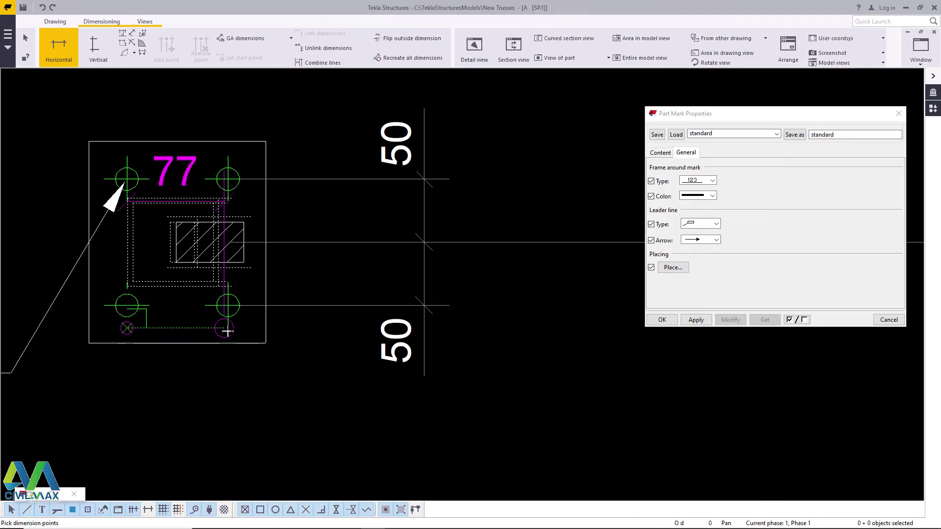
click(231, 333)
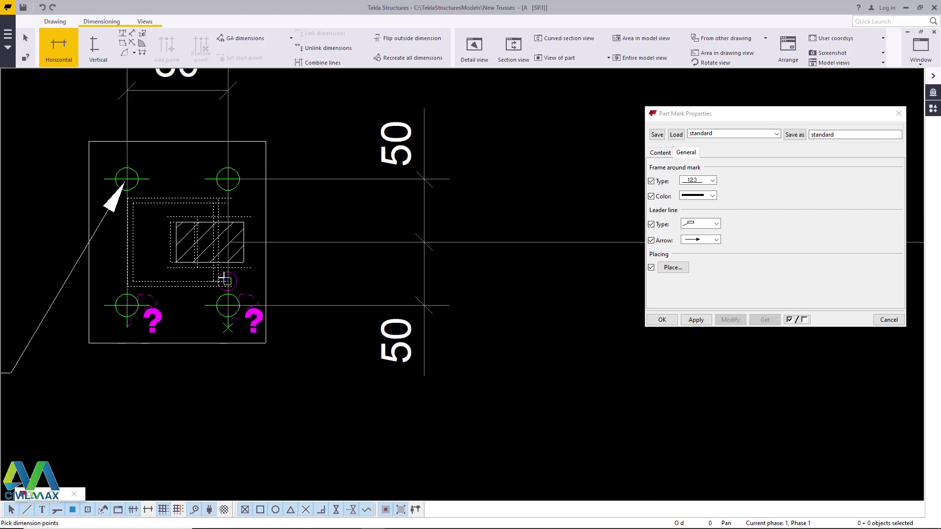
right_click(271, 219)
click(289, 221)
- Move the plate's new horizontal bolt dimension from above the plate to just below it
click(198, 125)
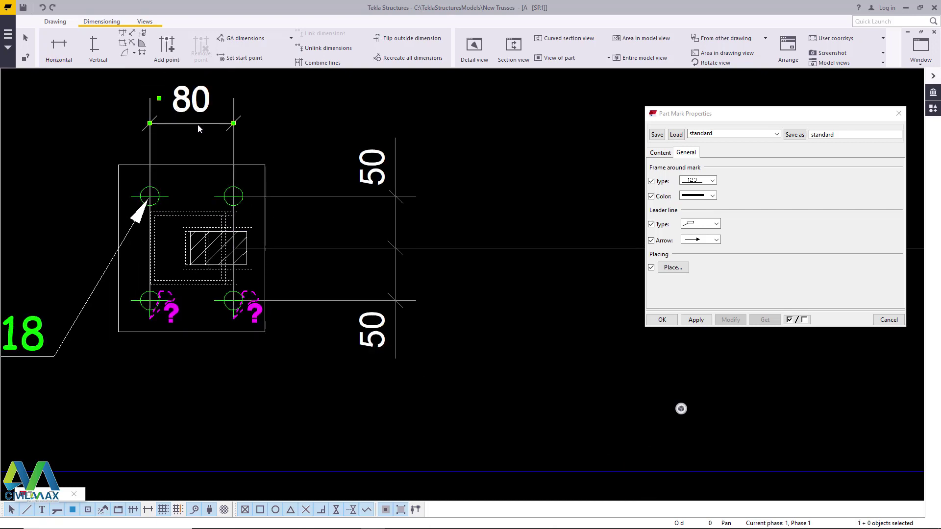
drag(198, 125, 210, 389)
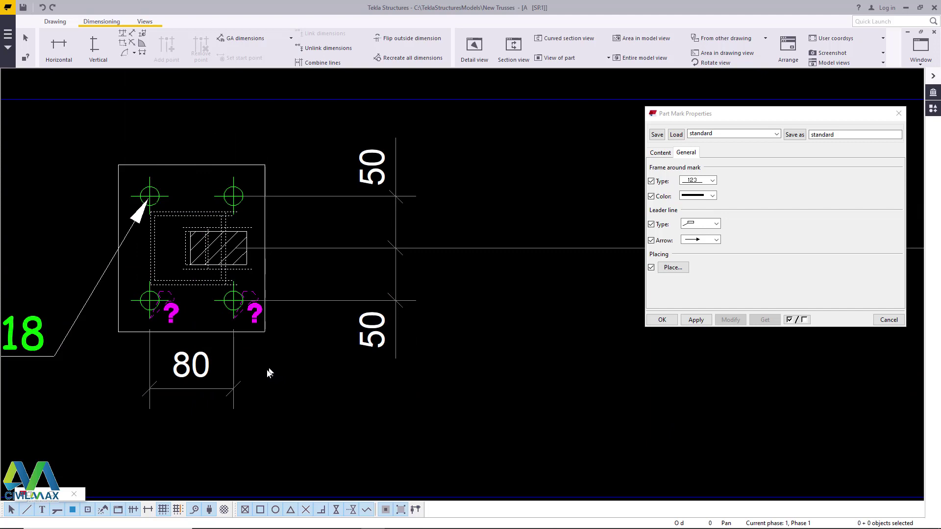
scroll(138, 361, down, 3)
scroll(139, 319, up, 4)
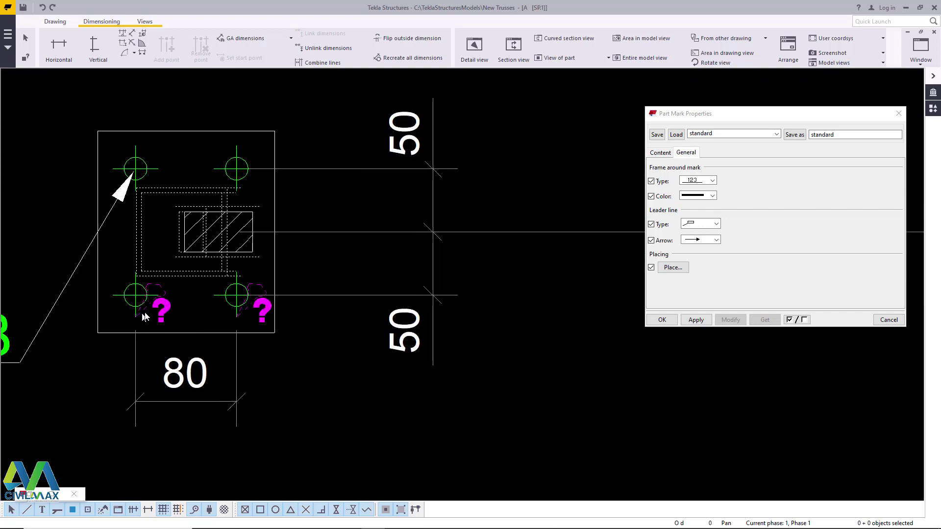
scroll(145, 316, up, 2)
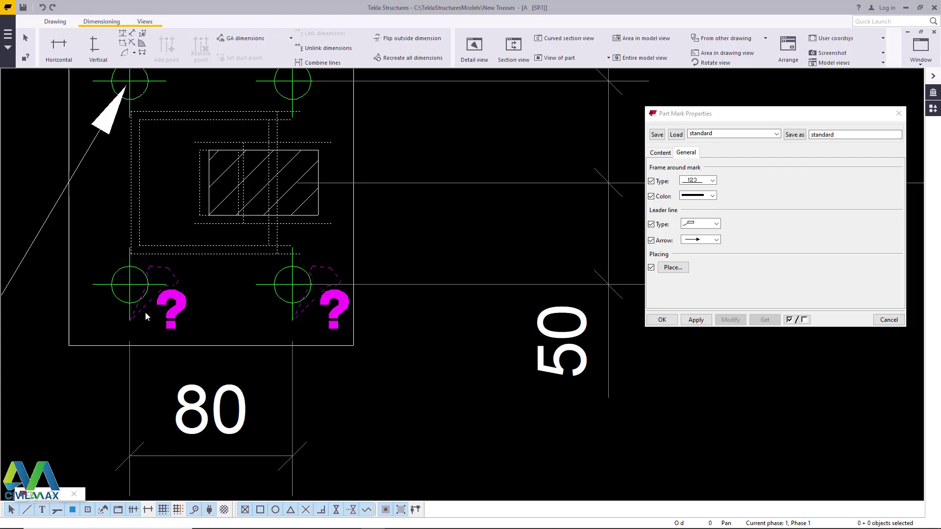
scroll(145, 313, down, 3)
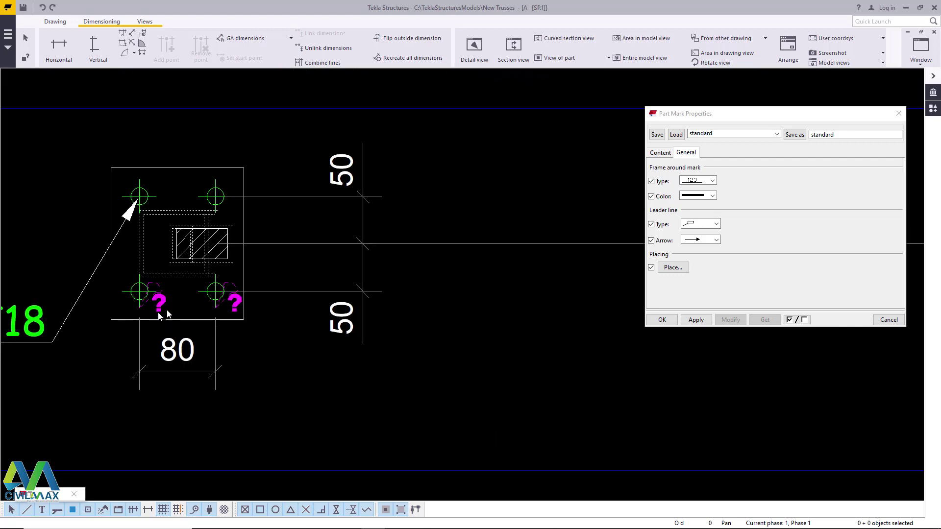
- Move the vertical 50 mm bolt dimensions in section A-A closer to the plate's edge
scroll(159, 316, down, 2)
click(321, 241)
drag(321, 241, 335, 223)
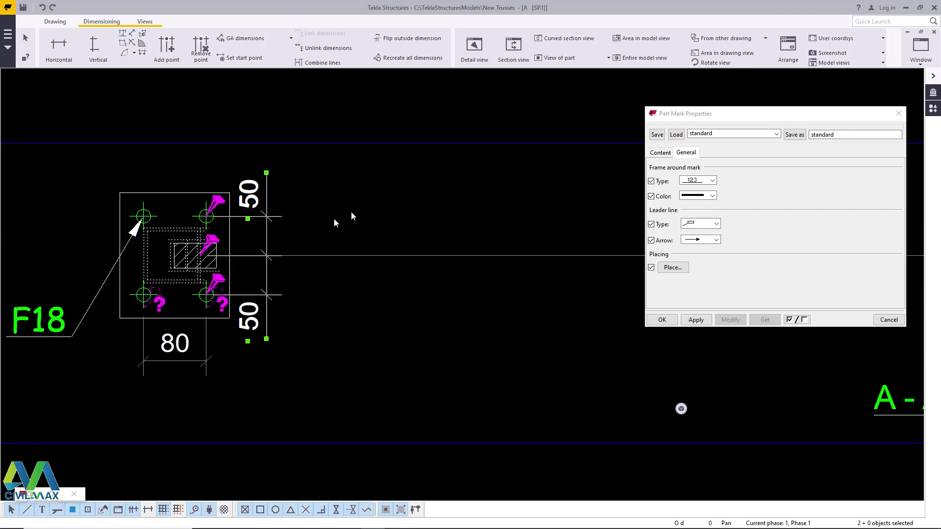
click(351, 215)
- Set the text colour of the part position element in the plate's F18 mark to black and apply it
scroll(294, 226, down, 2)
scroll(125, 318, up, 2)
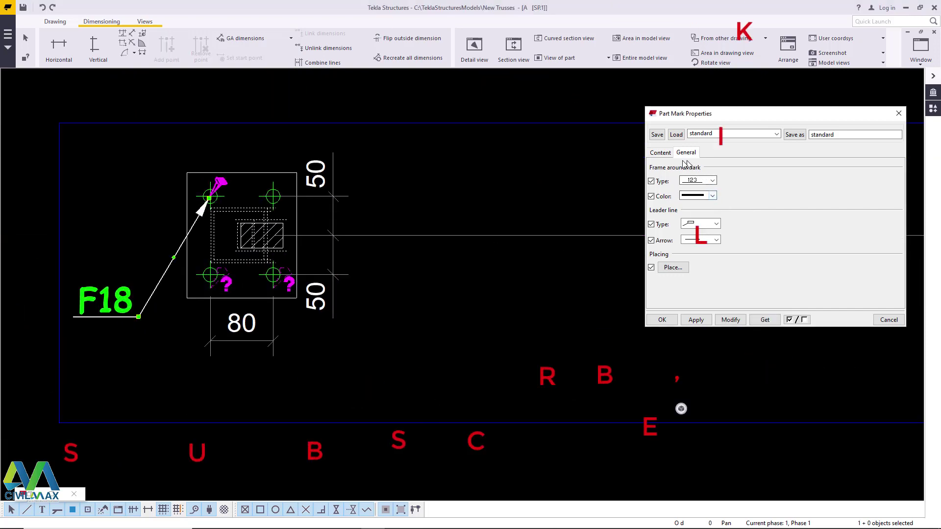
click(660, 153)
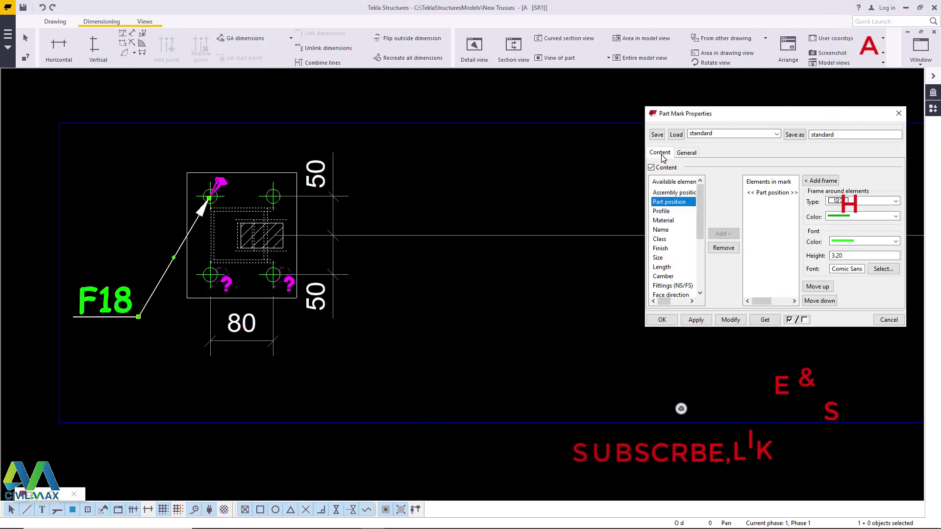
click(772, 193)
click(883, 241)
click(853, 258)
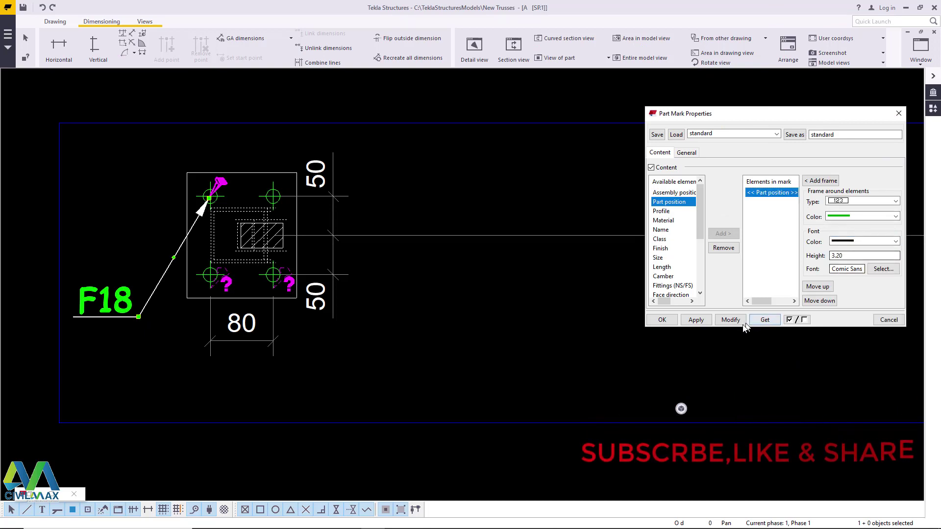
click(727, 323)
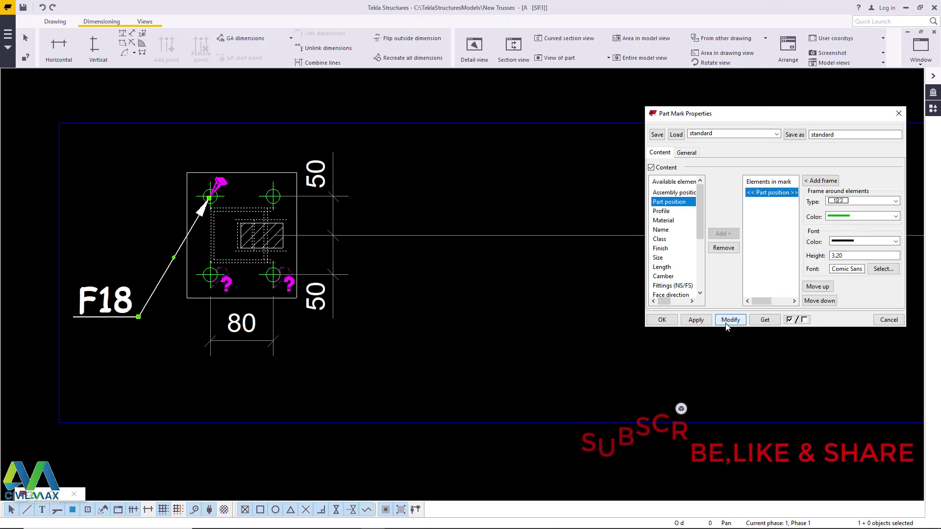
- Change the F18 mark's font to Arial Regular, apply it to the mark and close the part mark properties
click(686, 153)
click(660, 152)
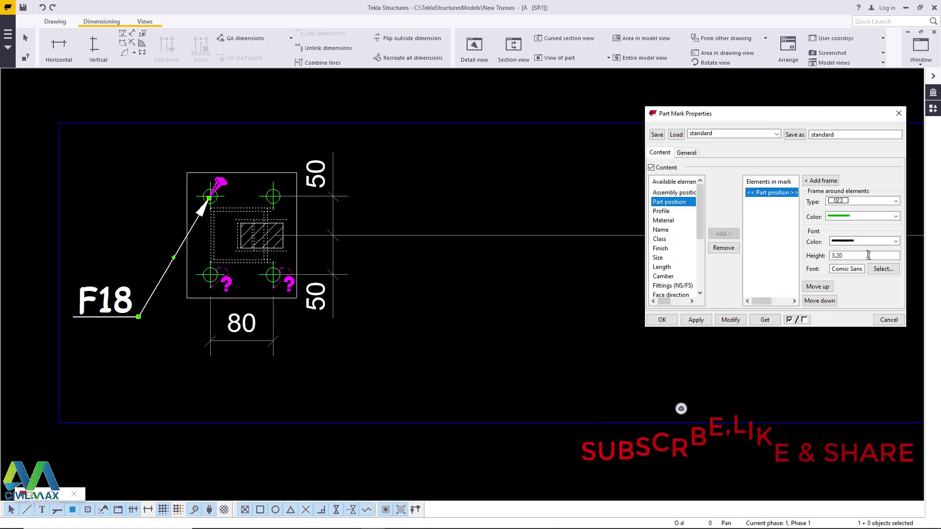
click(882, 269)
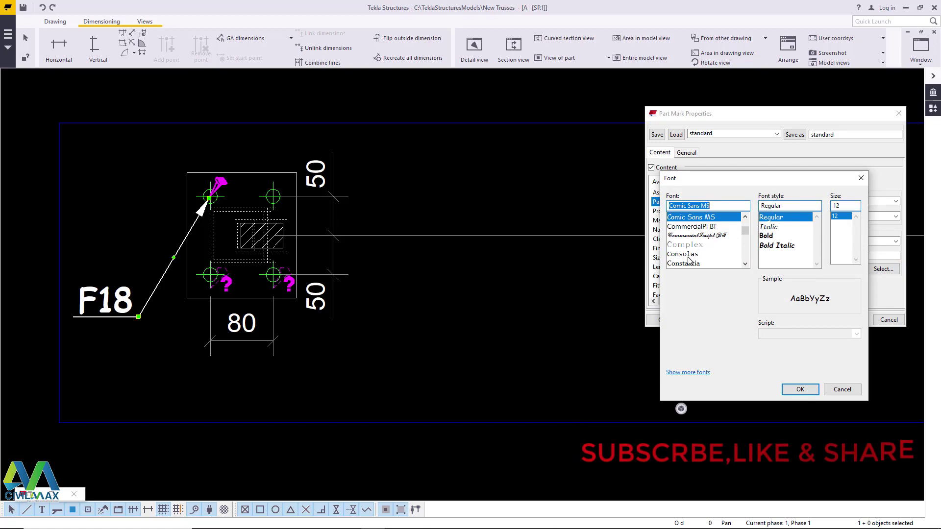
text(ARIA)
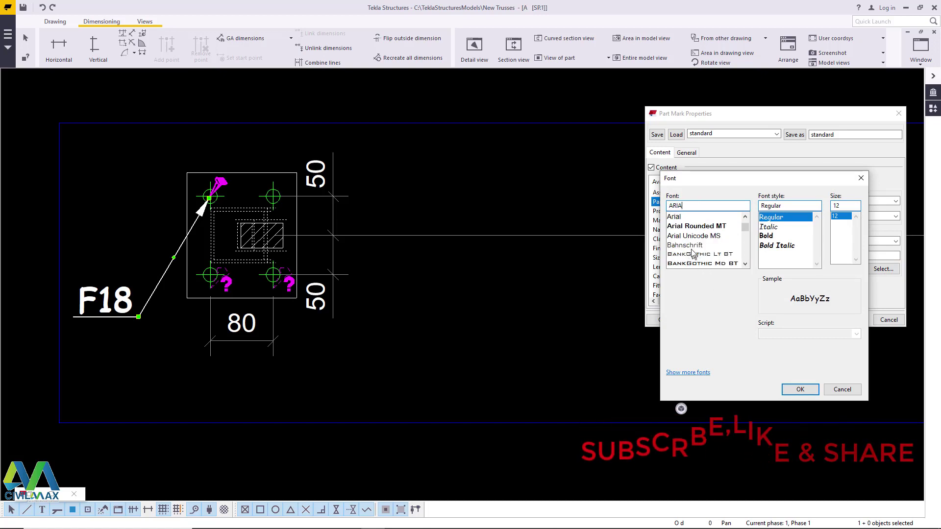
text(L)
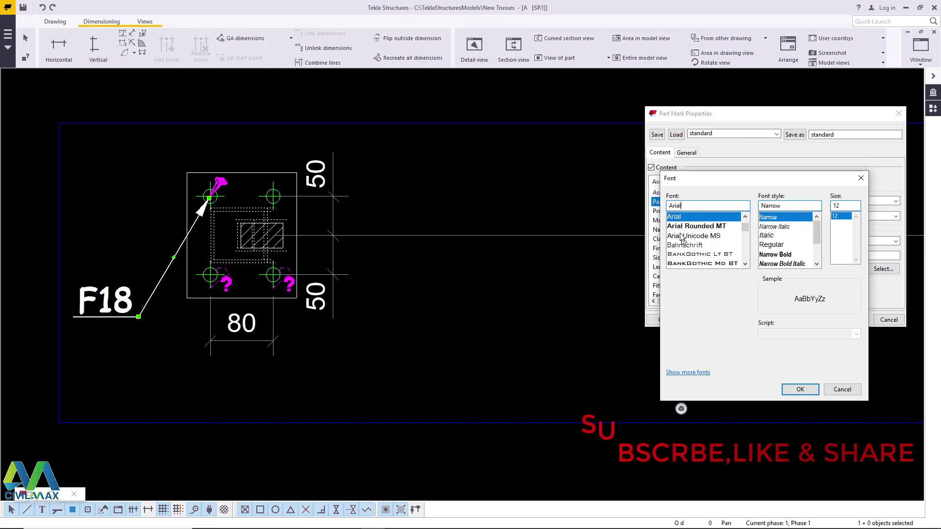
key(Tab)
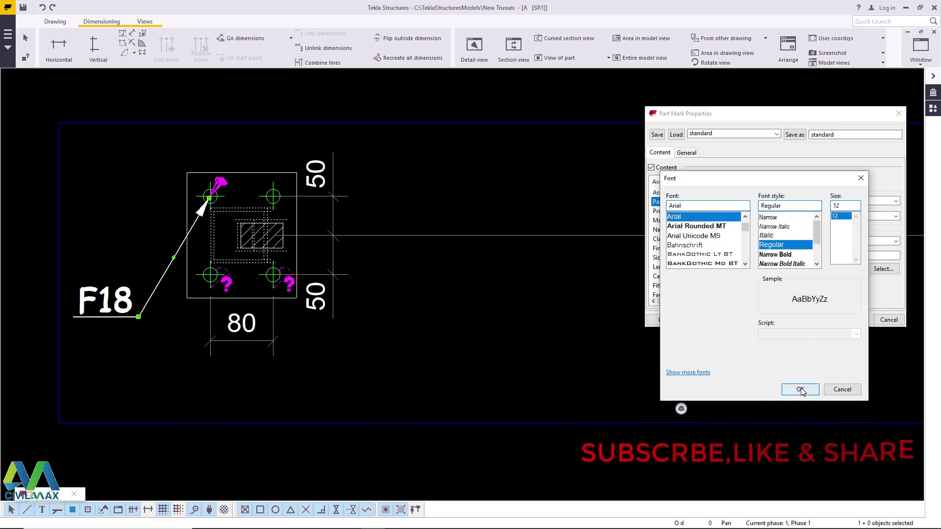
click(804, 389)
click(729, 320)
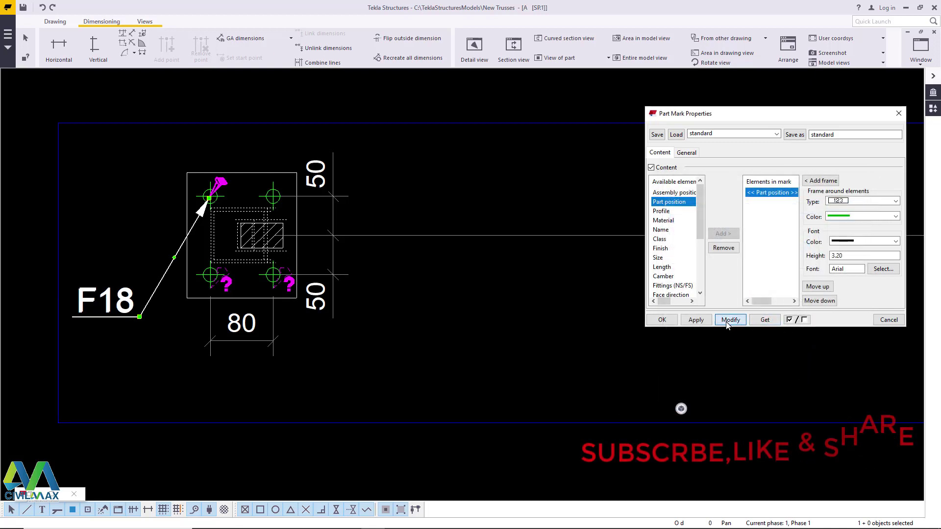
click(663, 320)
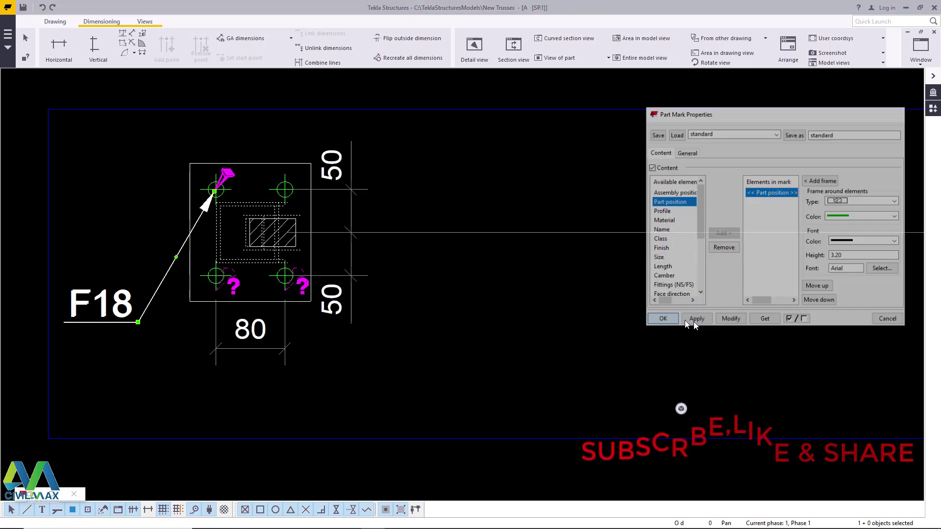
- Delete the sloped 1145 dimension below the bottom chord in the truss elevation
scroll(248, 391, down, 6)
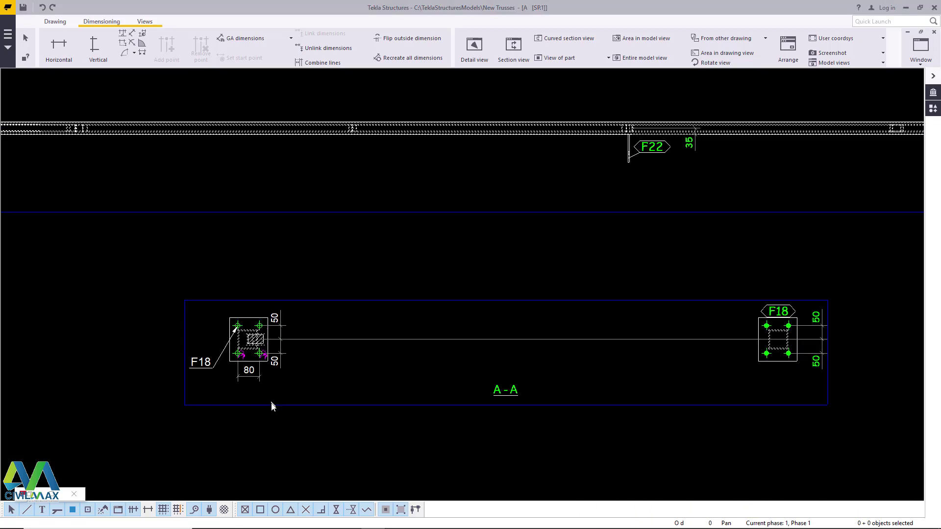
scroll(248, 174, up, 5)
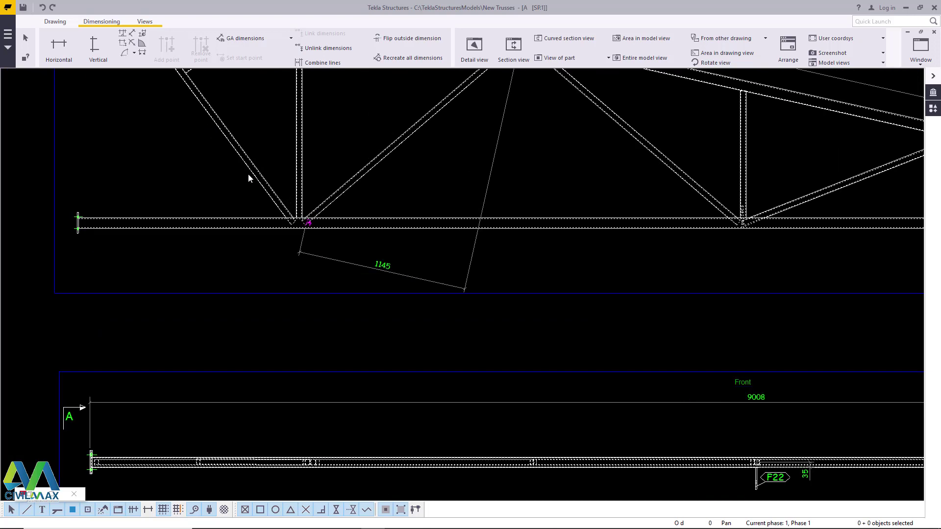
click(433, 303)
key(Delete)
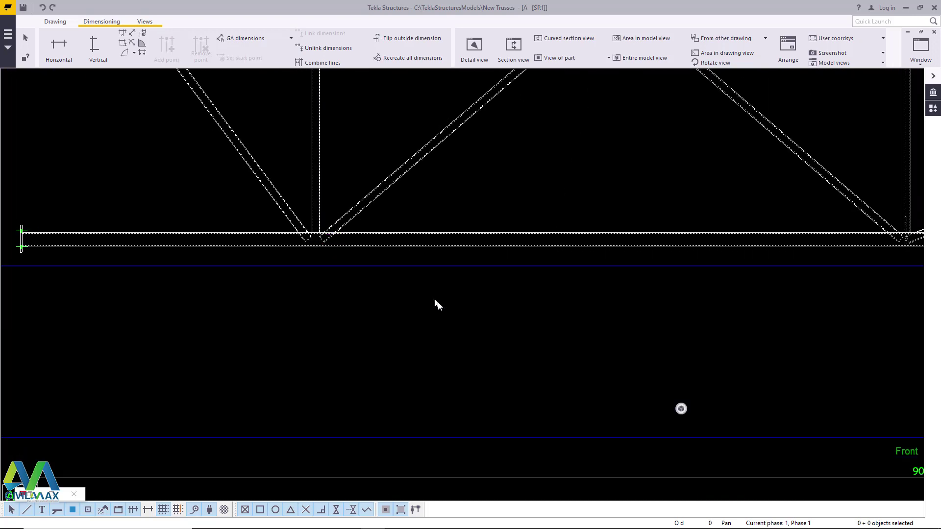
- Add a horizontal dimension along the truss's bottom chord from the end plate's inner lower corner to the outer end of the bolted bearing plate
click(64, 45)
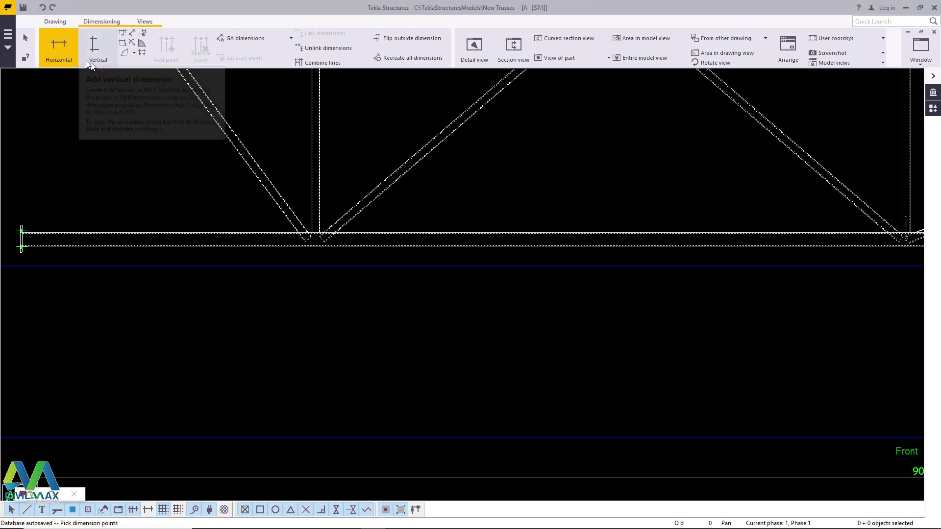
click(60, 50)
scroll(231, 225, down, 3)
scroll(69, 243, up, 8)
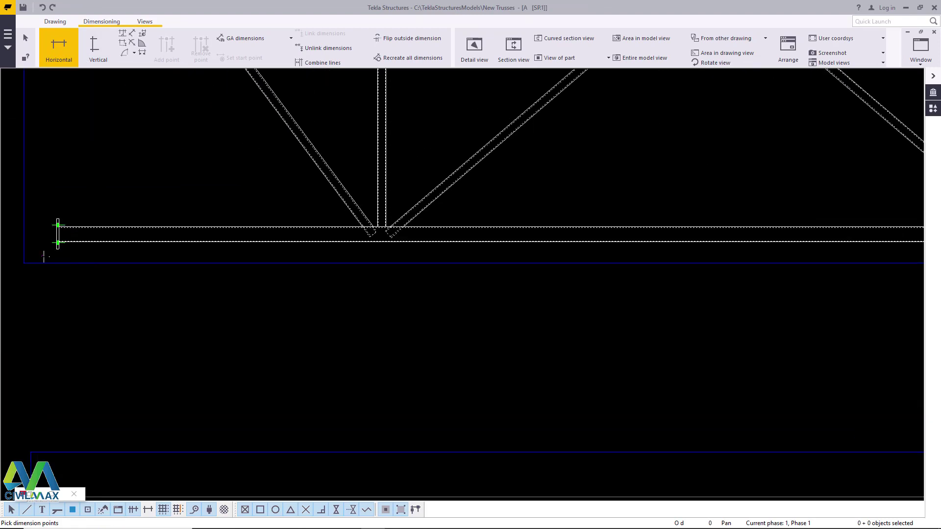
scroll(74, 242, up, 2)
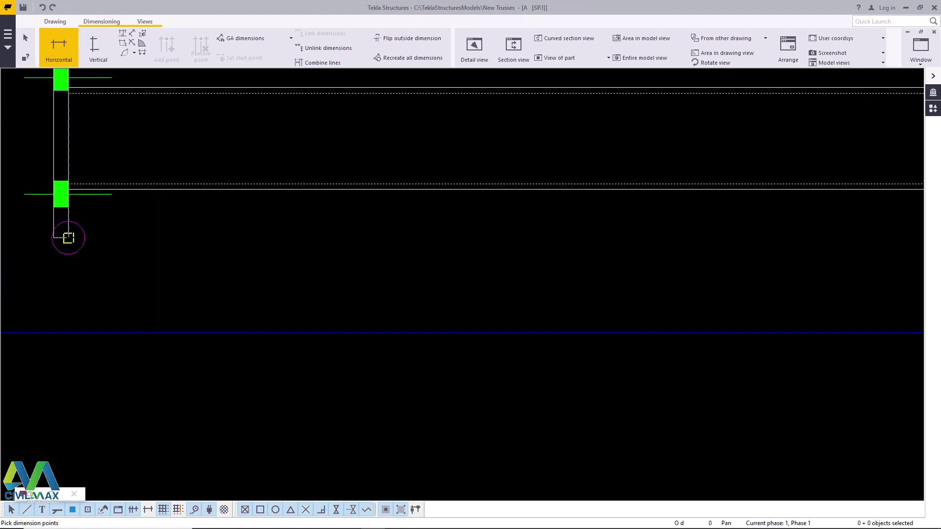
scroll(68, 238, down, 5)
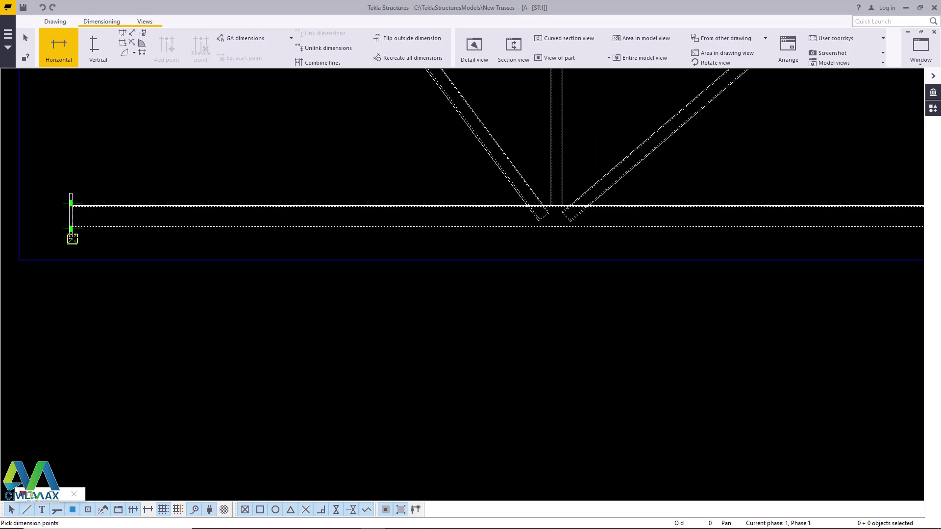
scroll(72, 238, down, 2)
scroll(858, 240, down, 3)
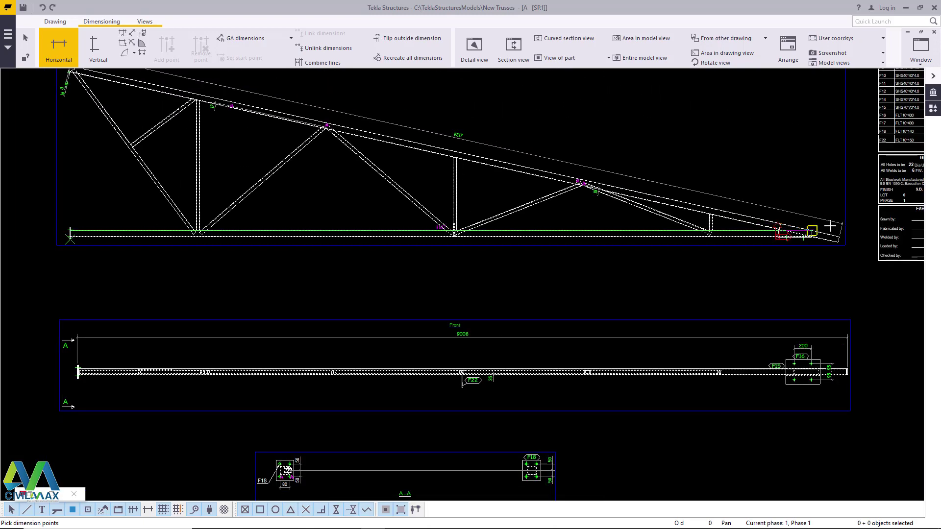
scroll(834, 240, up, 4)
scroll(794, 239, up, 5)
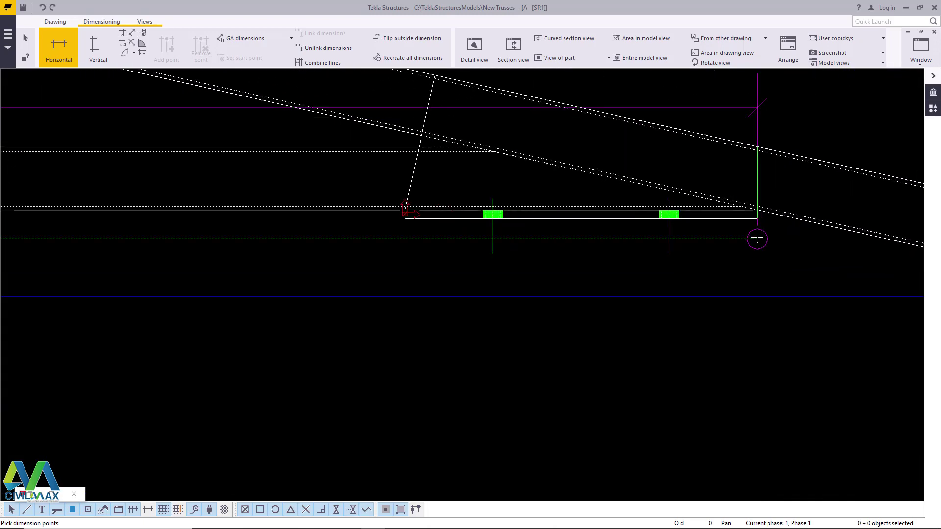
scroll(759, 233, up, 1)
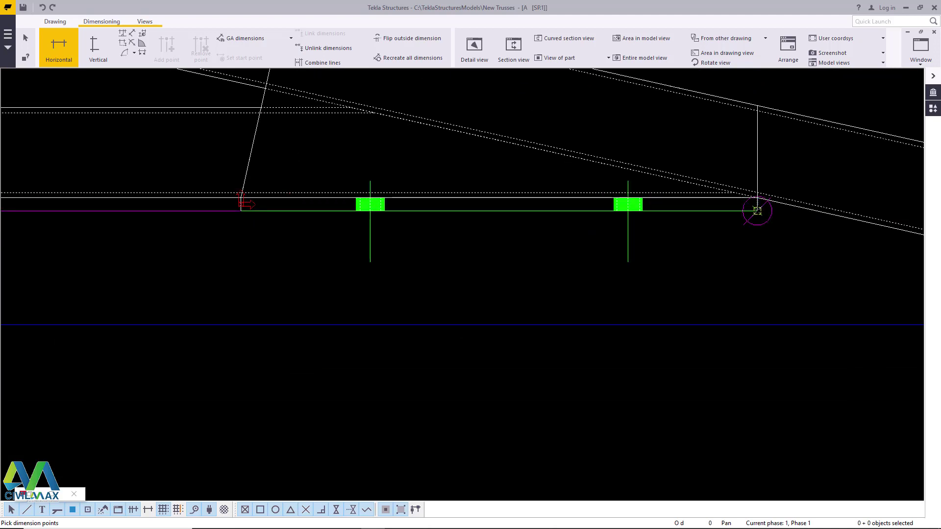
right_click(761, 236)
click(793, 242)
- Move the new overall horizontal dimension from above the bottom chord to below it in the truss elevation
scroll(710, 250, down, 4)
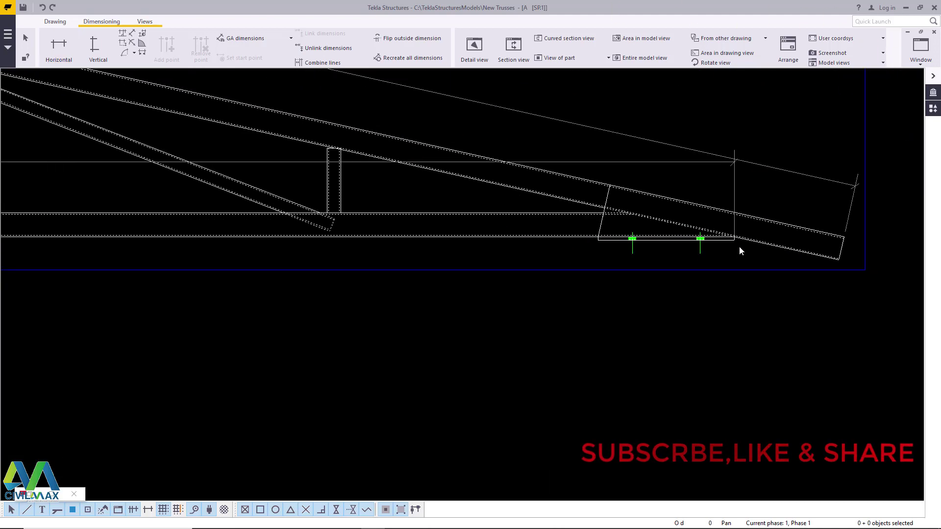
scroll(739, 251, down, 1)
click(671, 181)
drag(670, 183, 670, 287)
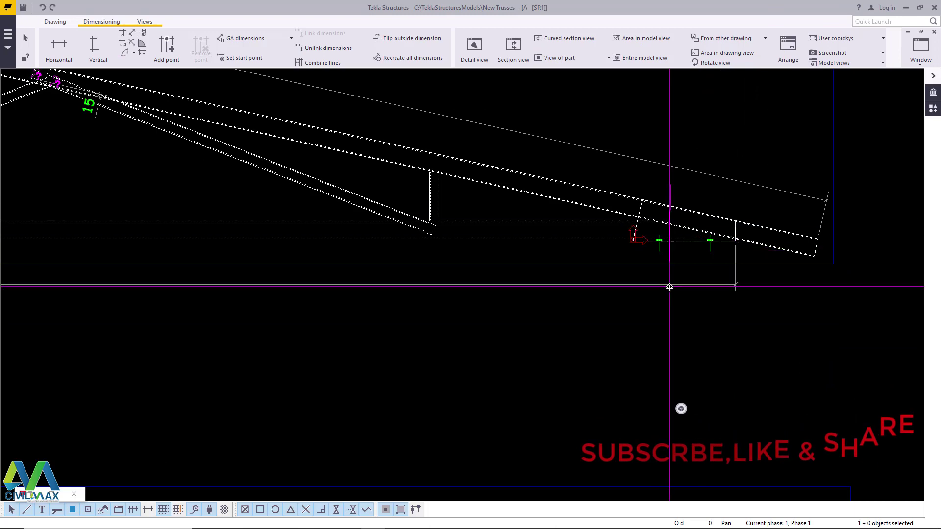
scroll(738, 248, down, 3)
scroll(25, 284, up, 3)
scroll(694, 229, down, 2)
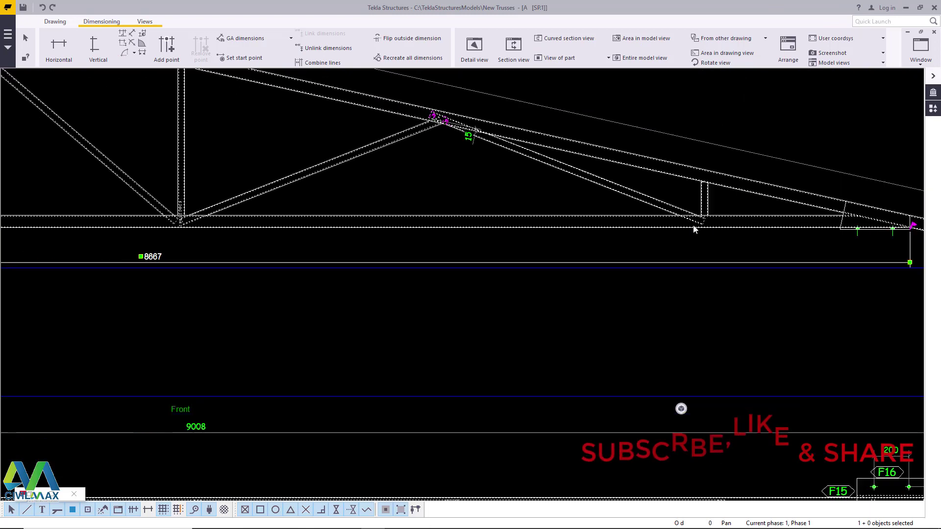
- Set the text height of the overall bottom chord dimension in the truss elevation to 5.00
scroll(251, 249, up, 6)
click(375, 227)
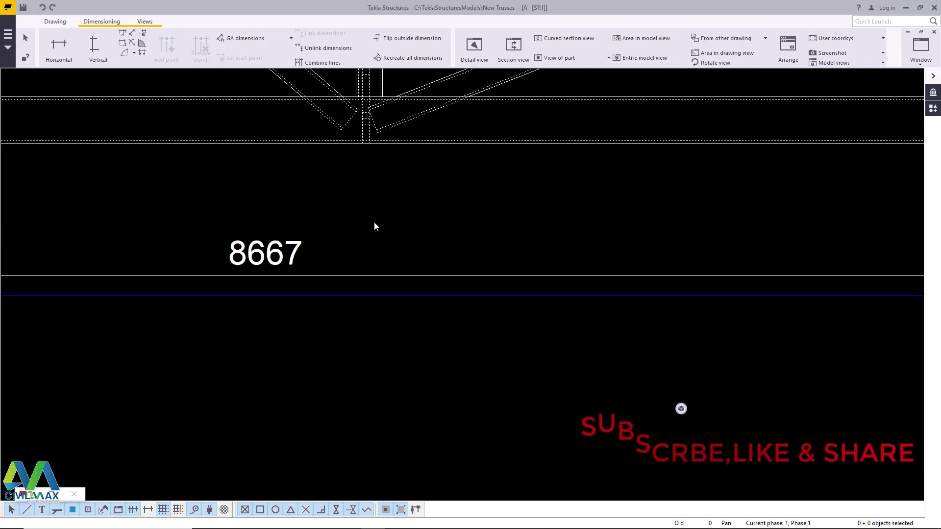
scroll(567, 236, down, 6)
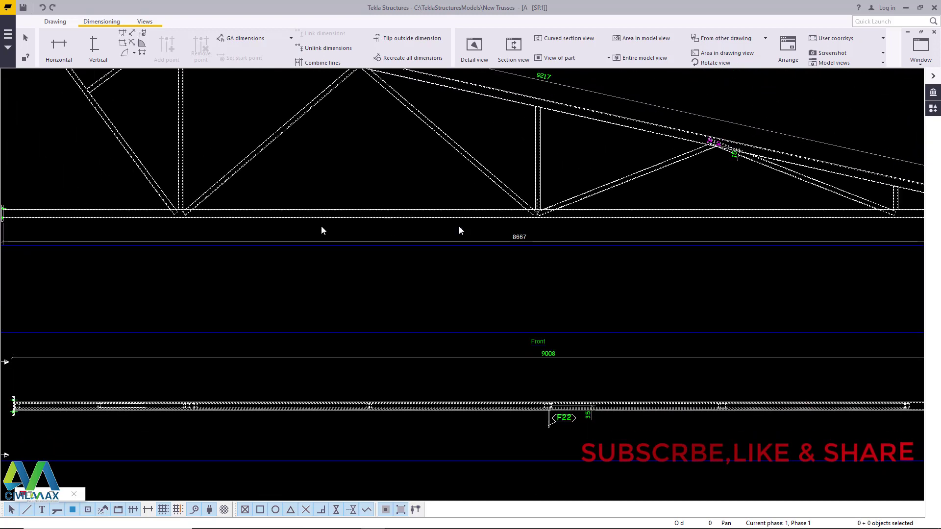
scroll(516, 221, down, 2)
scroll(146, 224, up, 8)
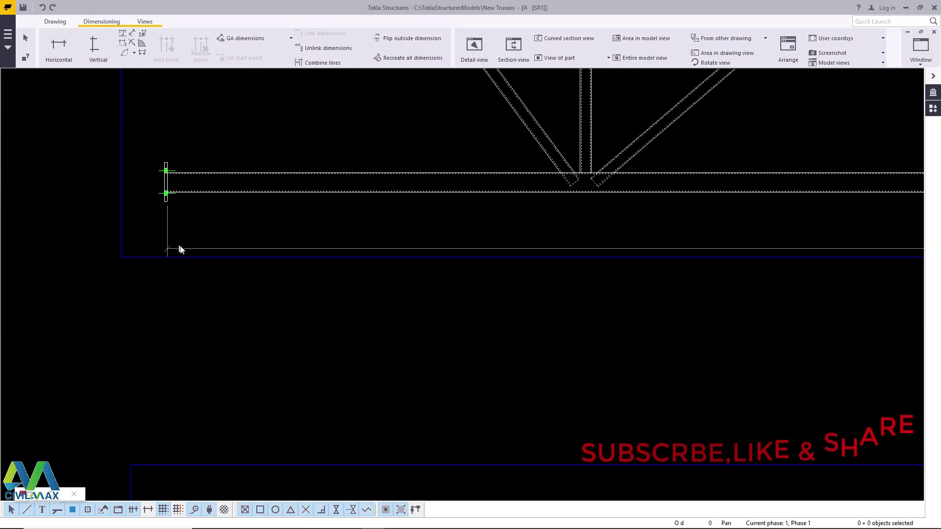
double_click(181, 250)
scroll(116, 230, down, 3)
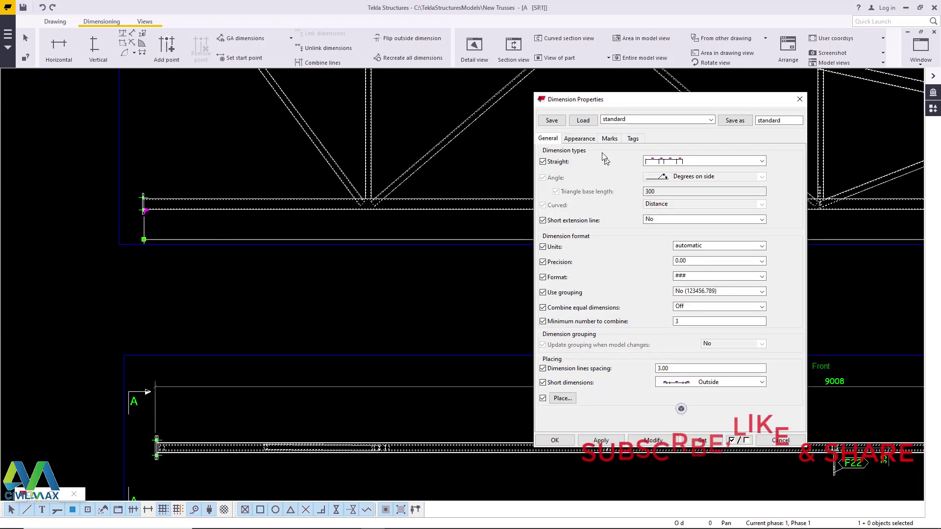
click(579, 139)
double_click(598, 174)
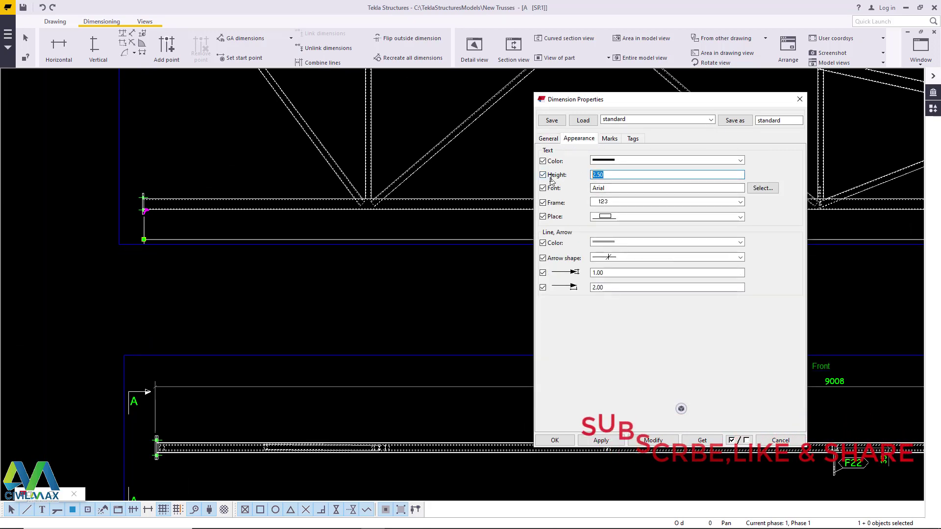
text(5)
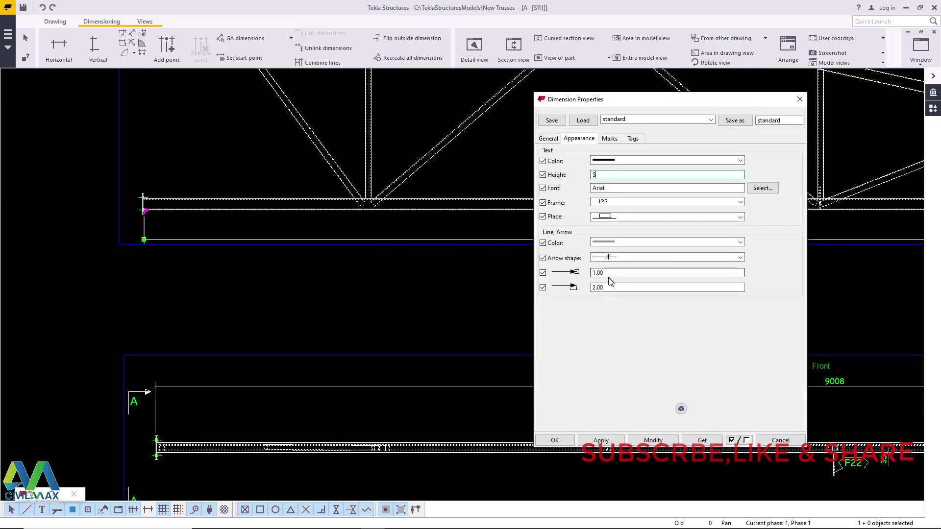
- Set the bottom chord dimension's arrow length to 3.00, apply the change and close the dimension properties
double_click(595, 288)
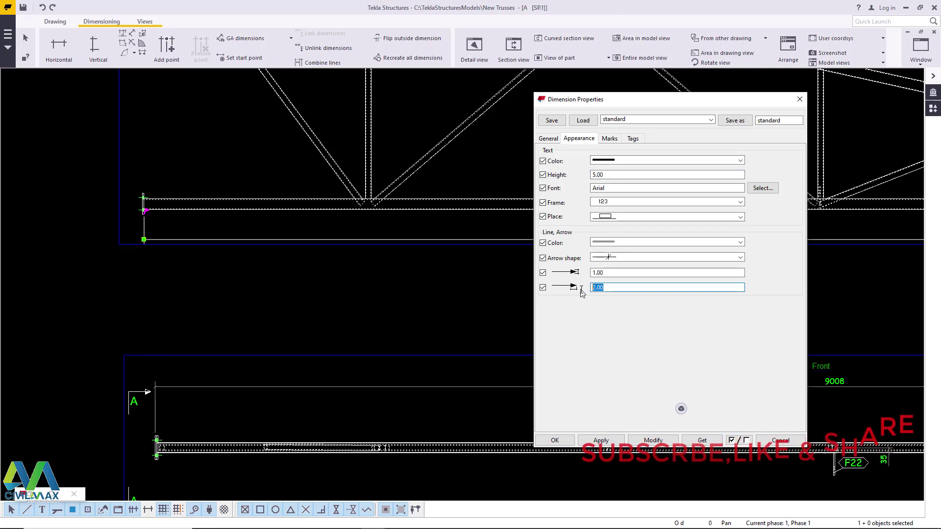
text(3)
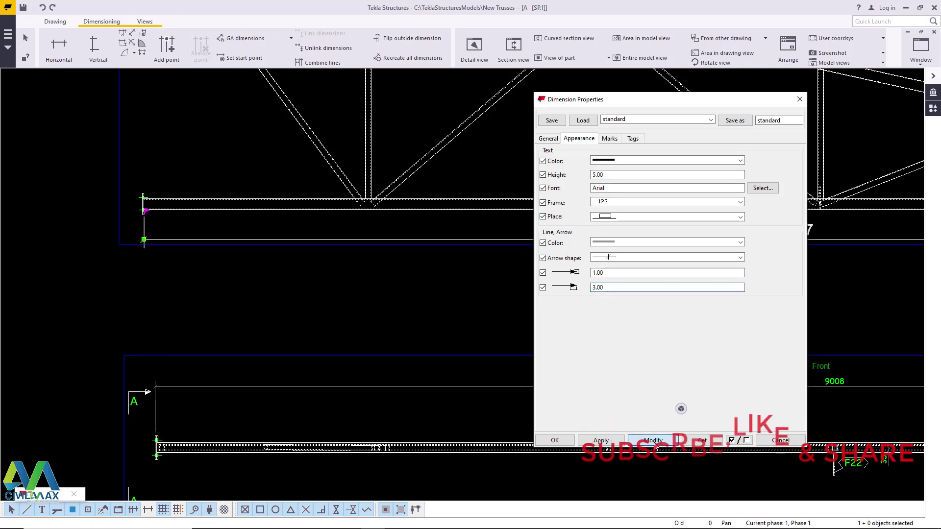
click(601, 440)
click(558, 440)
- Delete the sloped 16-0-16 dimension at the top chord's end plate in the truss elevation
scroll(424, 330, up, 5)
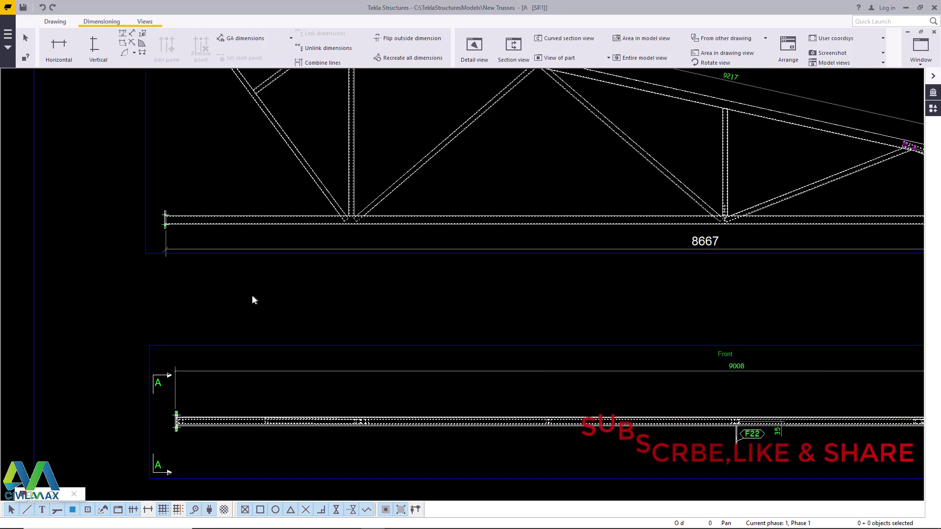
scroll(701, 248, down, 6)
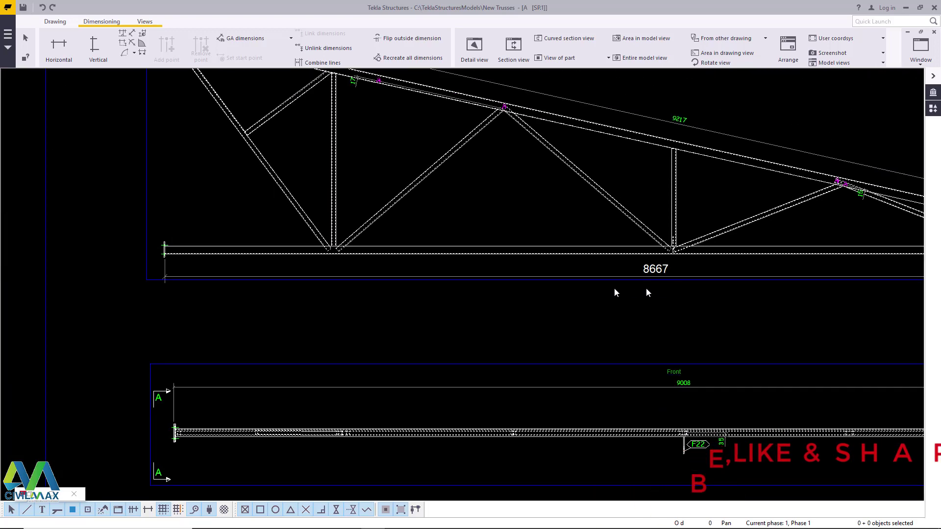
scroll(299, 118, up, 5)
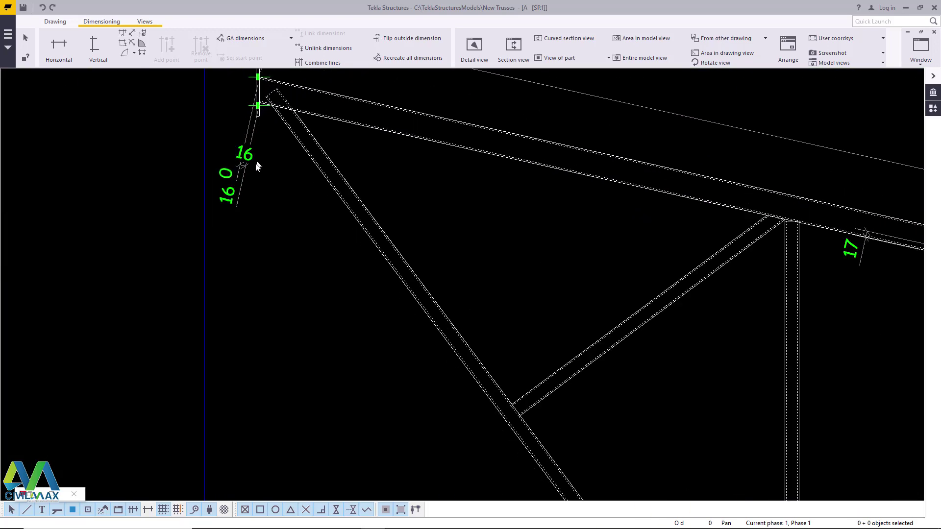
click(231, 152)
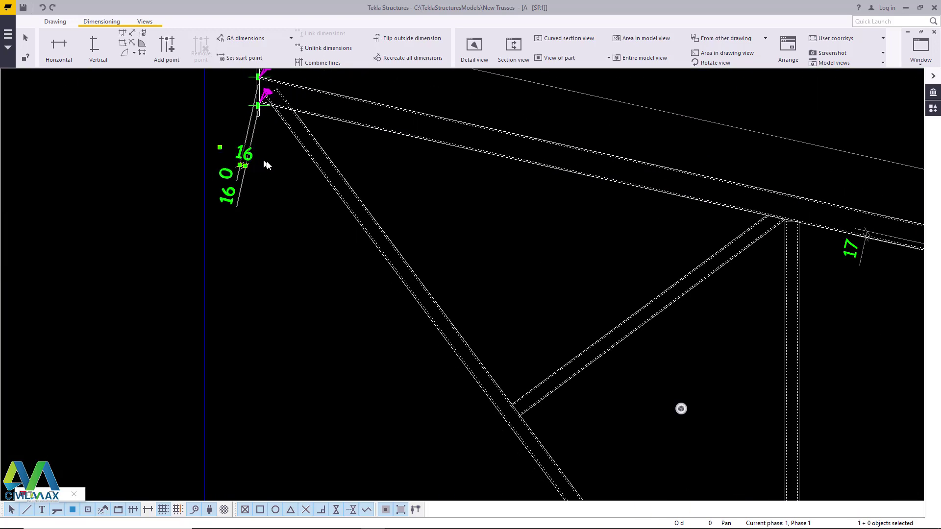
key(Delete)
scroll(281, 234, down, 2)
scroll(294, 78, down, 1)
scroll(264, 175, up, 1)
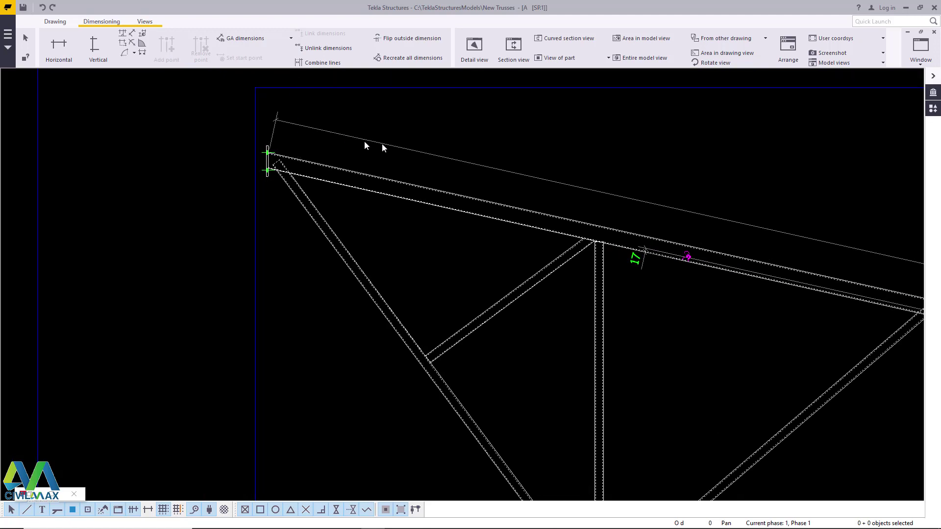
- Add an overall dimension parallel to the top chord from its upper corner at the end plate to its outer tip, along the existing 9217 dimension line
click(134, 32)
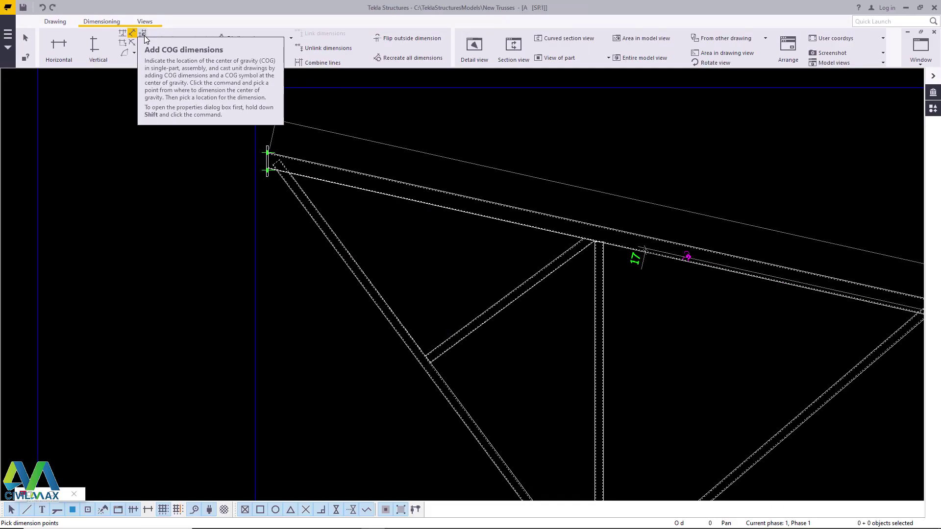
scroll(263, 157, up, 10)
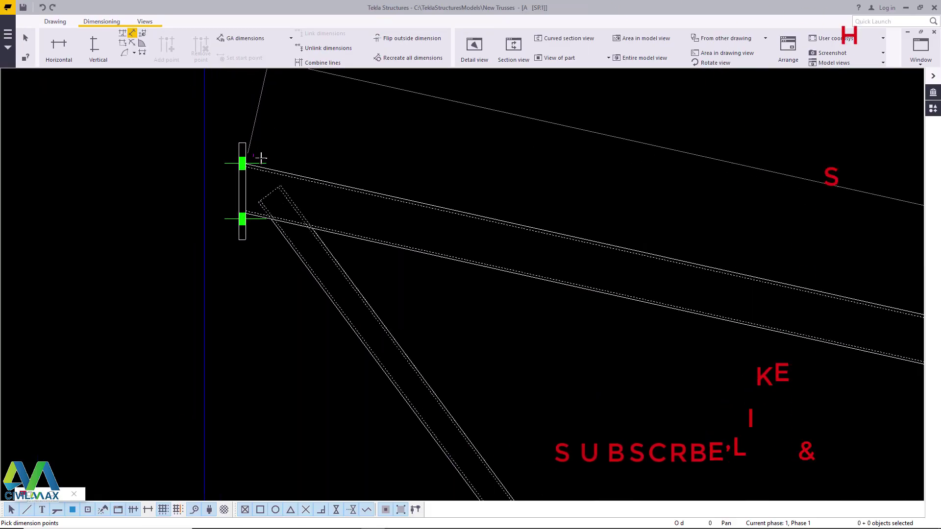
scroll(251, 156, up, 2)
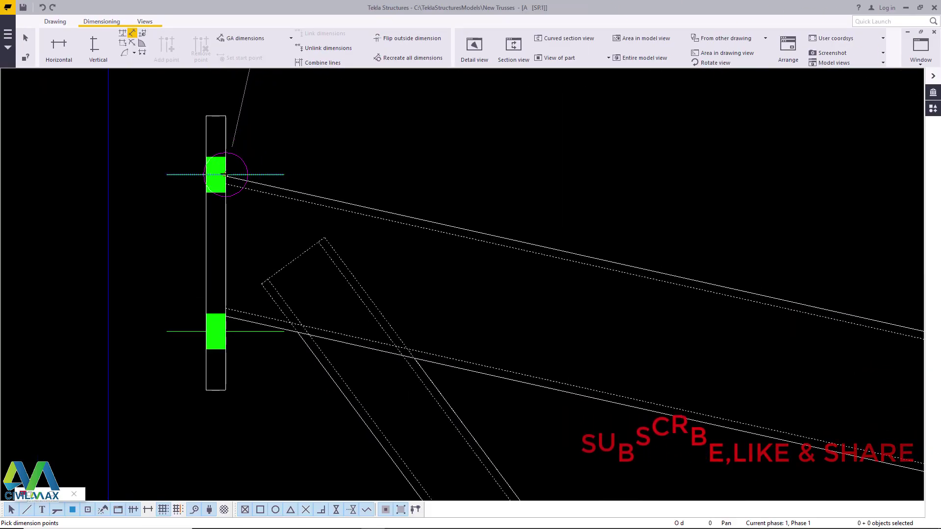
scroll(126, 154, down, 10)
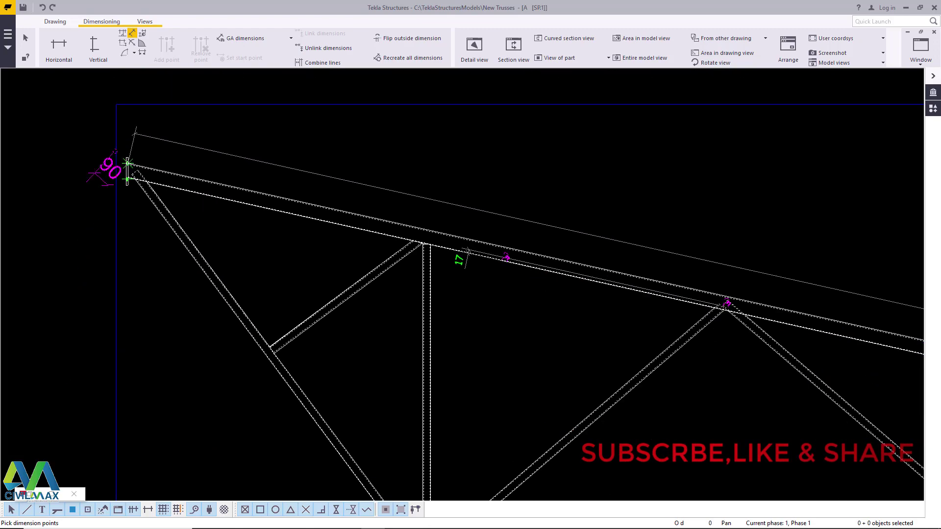
scroll(122, 158, down, 3)
scroll(632, 273, up, 6)
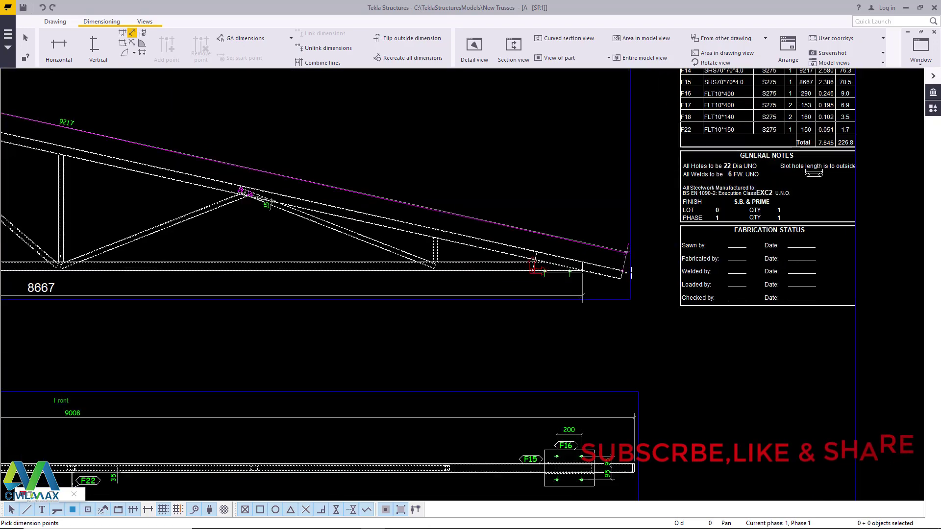
scroll(633, 273, up, 1)
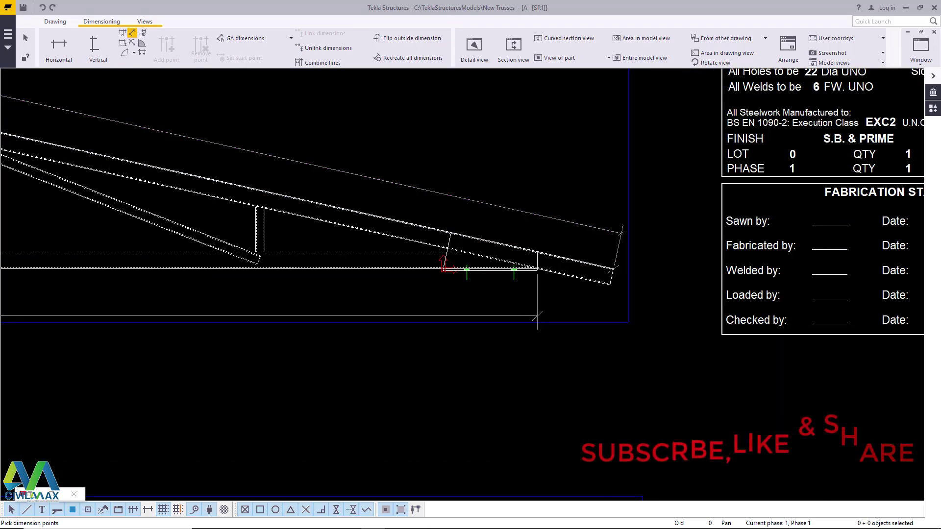
scroll(569, 255, down, 4)
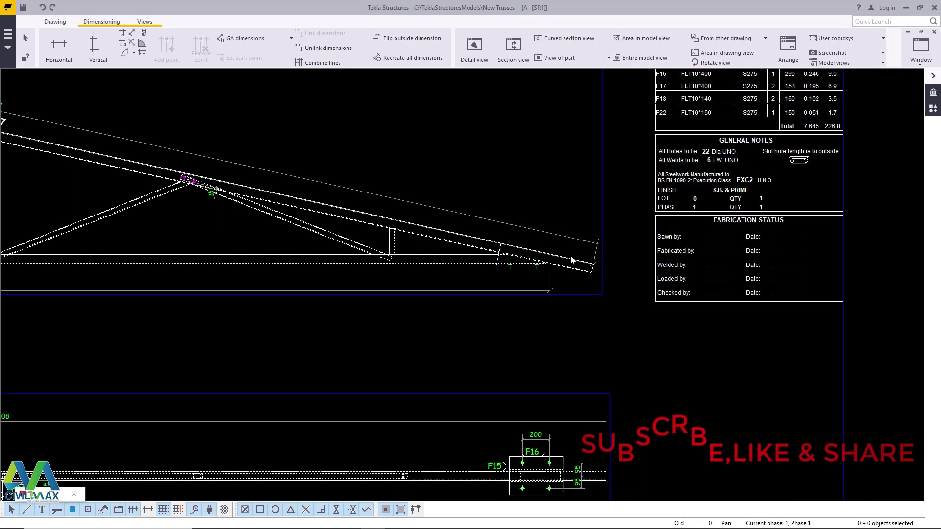